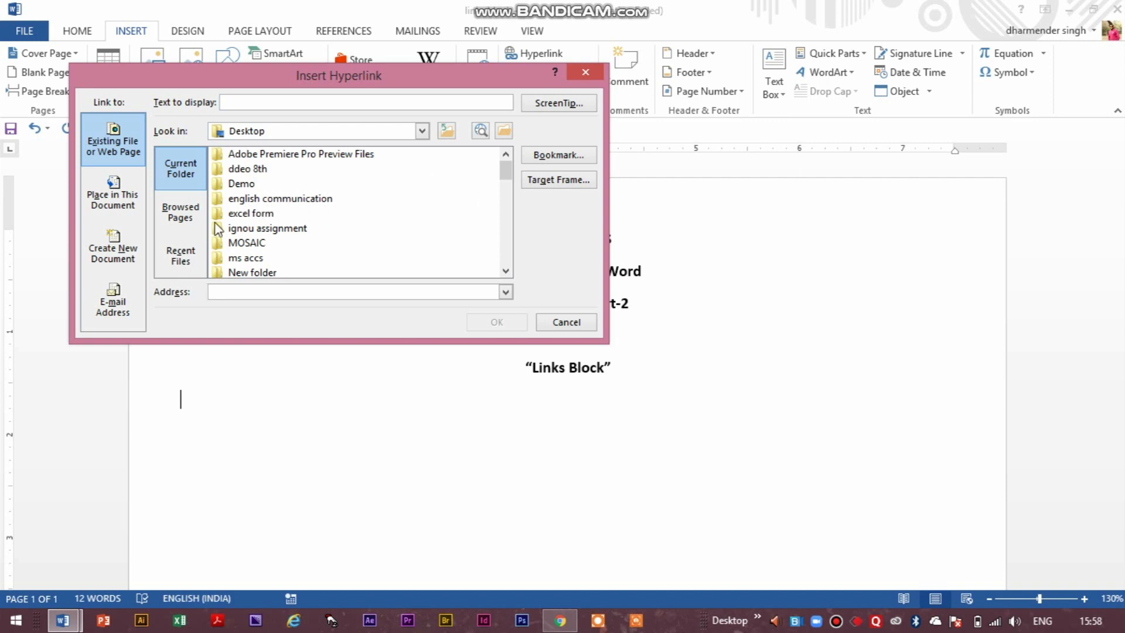
Insert a hyperlink to New Doc 2020-04-13 07.09.03.pdf from the english communication folder on the Desktop.
click(251, 198)
double_click(250, 199)
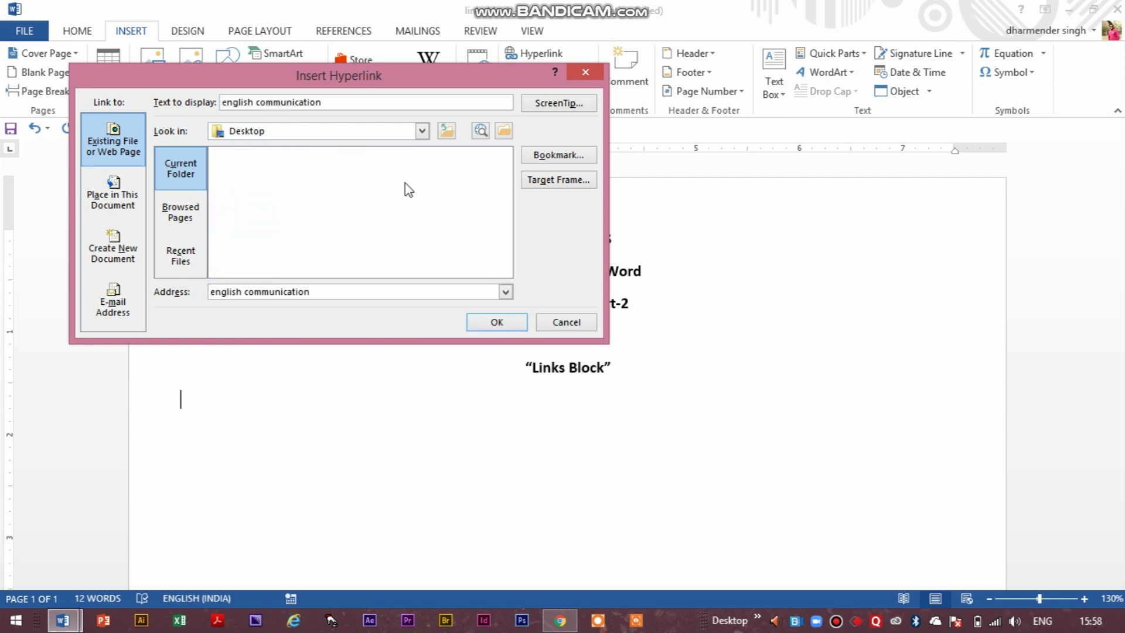
double_click(352, 228)
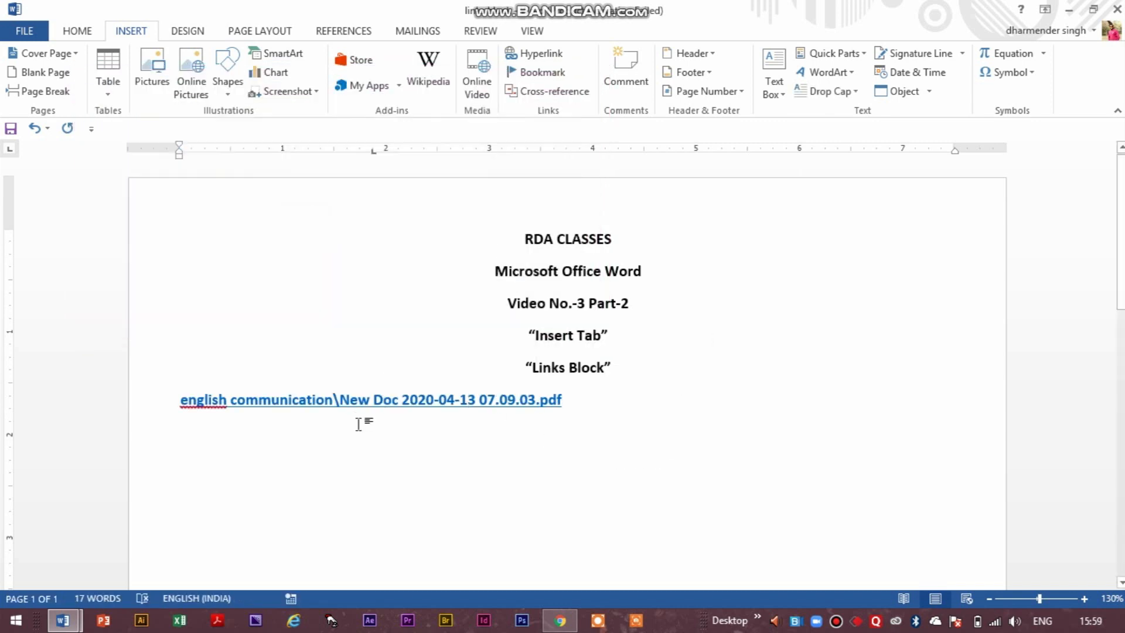
Follow the PDF hyperlink to check the linked document in Acrobat Reader, and close it again.
ctrl+click(387, 401)
click(590, 303)
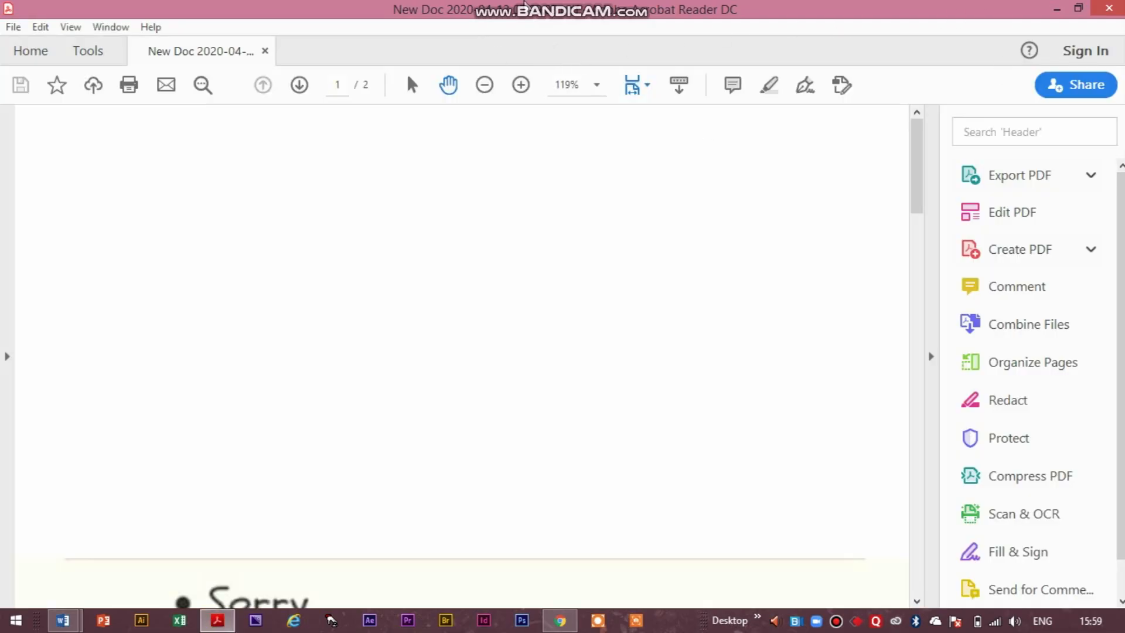
click(922, 188)
drag(922, 188, 1077, 2)
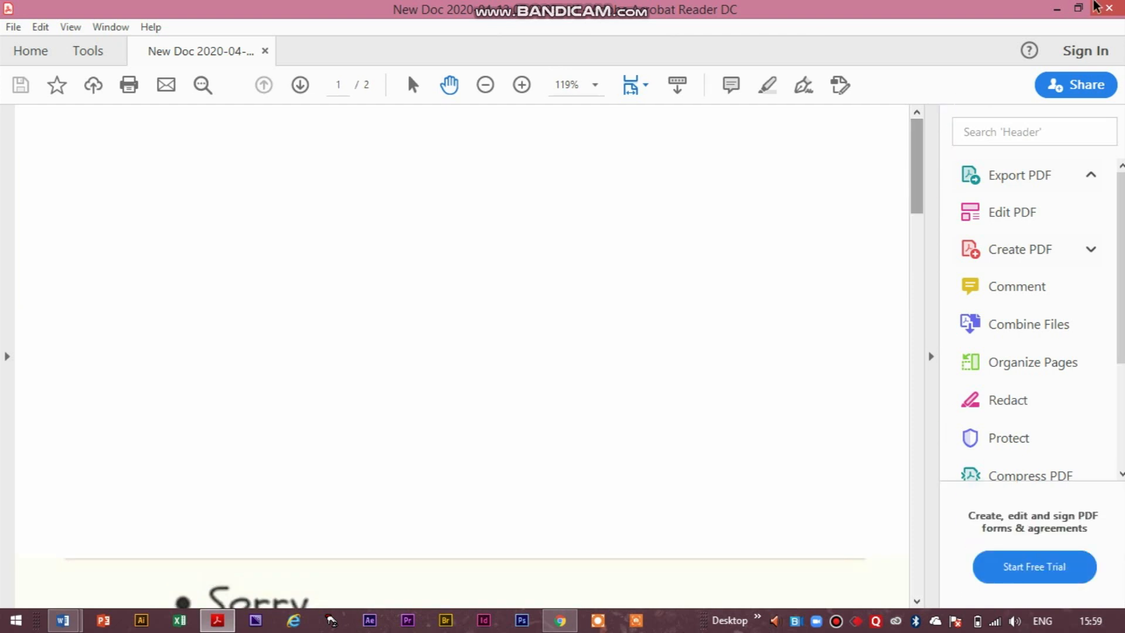
click(1102, 7)
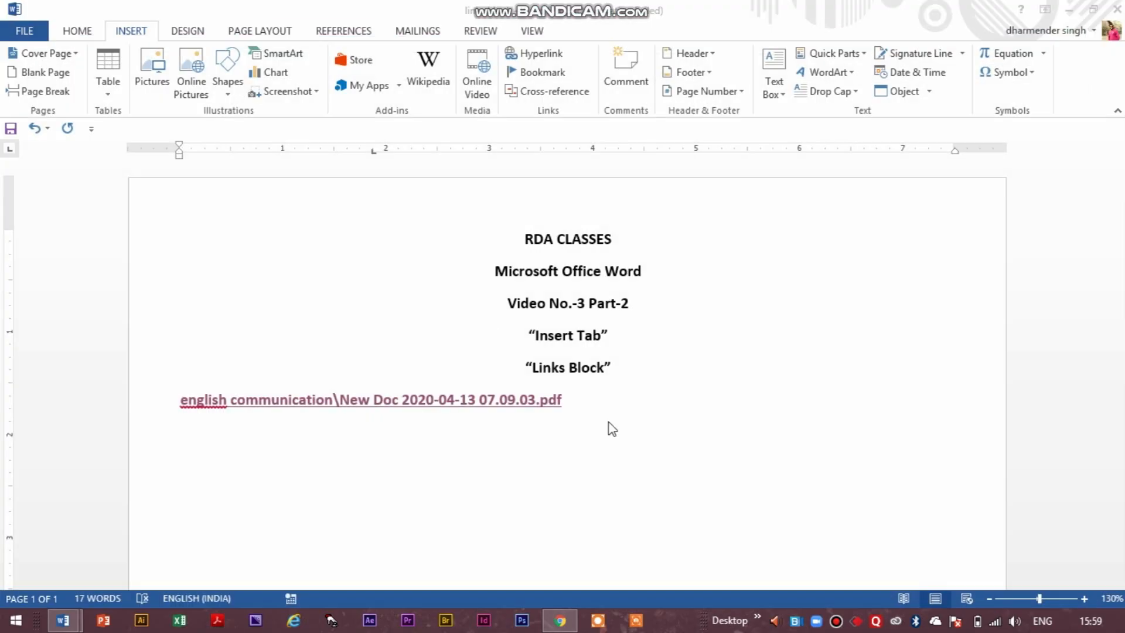
On a new line below the PDF link, insert a hyperlink to Untitled.jpg from the browsed pages and test it.
click(595, 399)
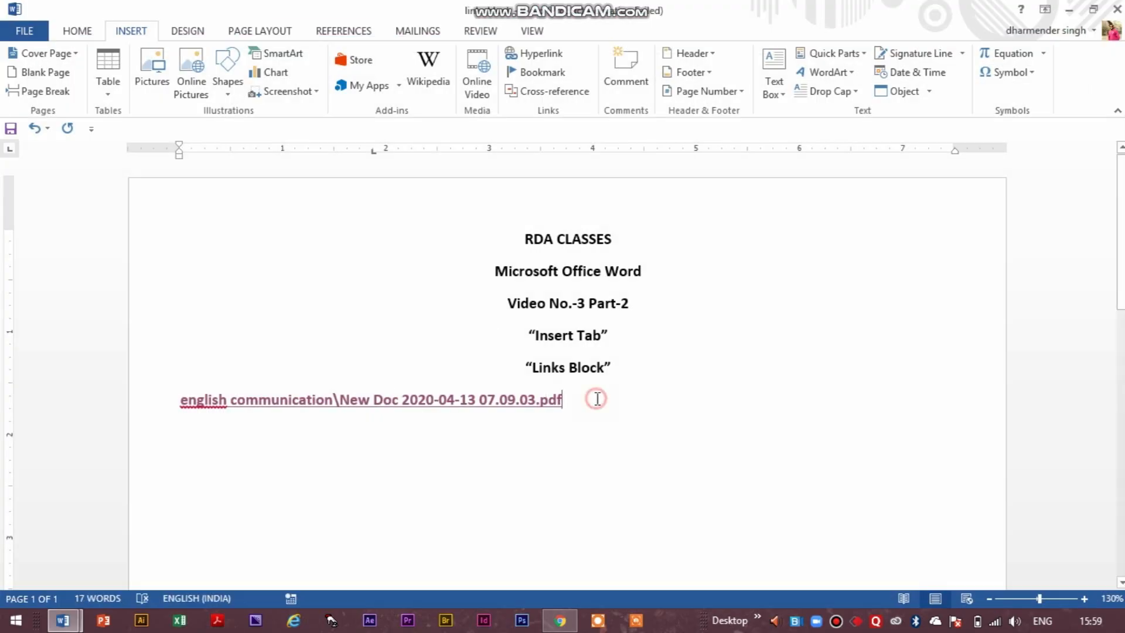
key(Return)
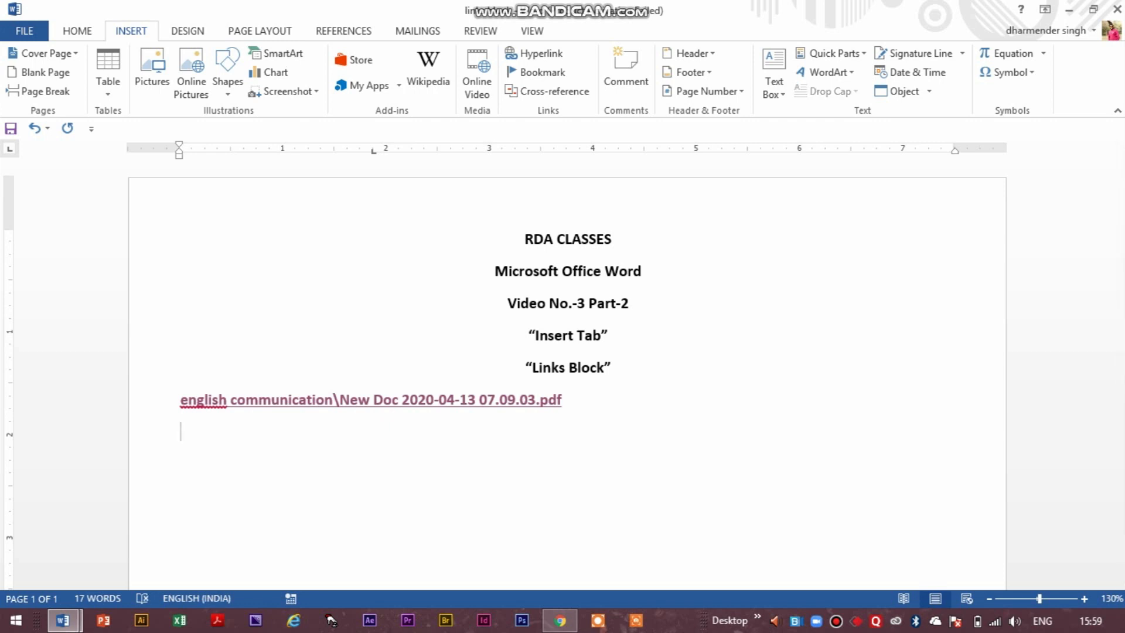
click(534, 55)
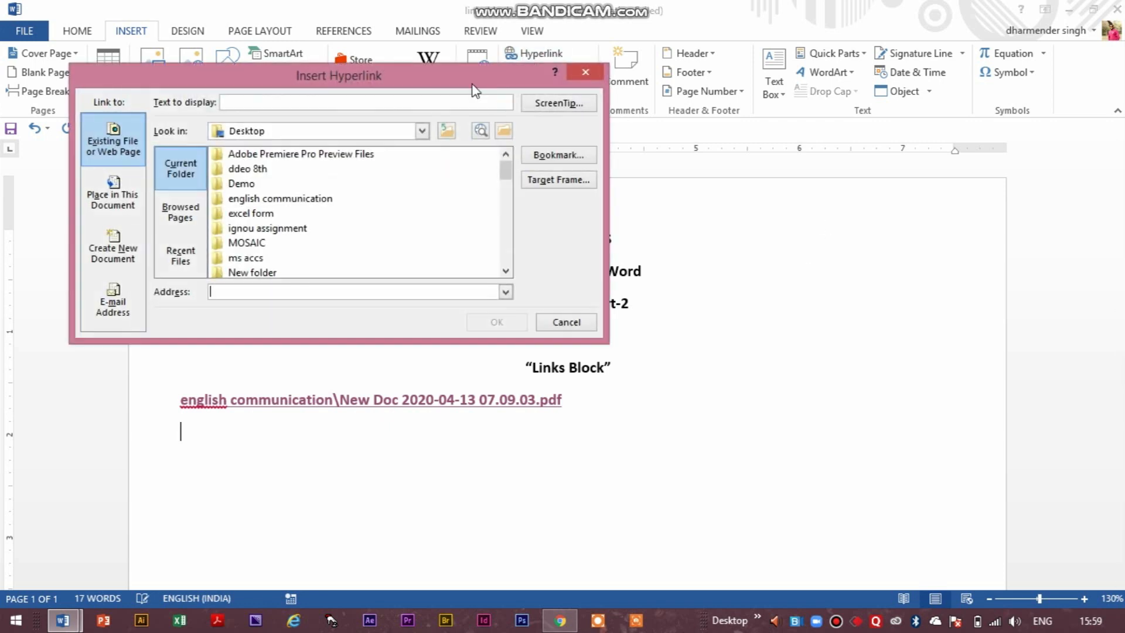
click(195, 216)
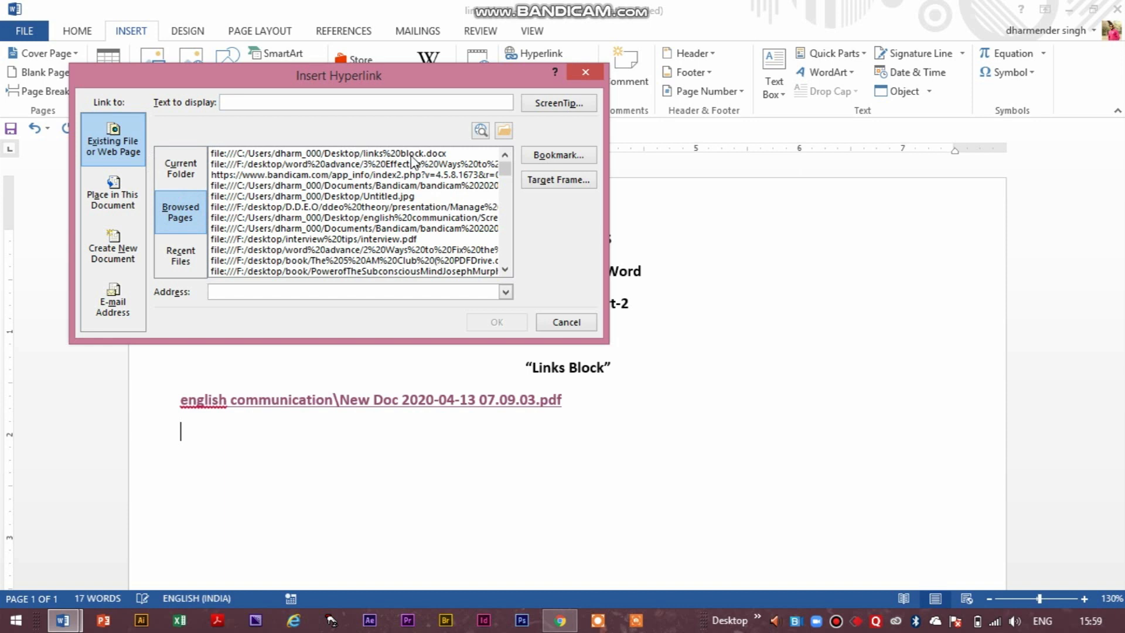
double_click(366, 196)
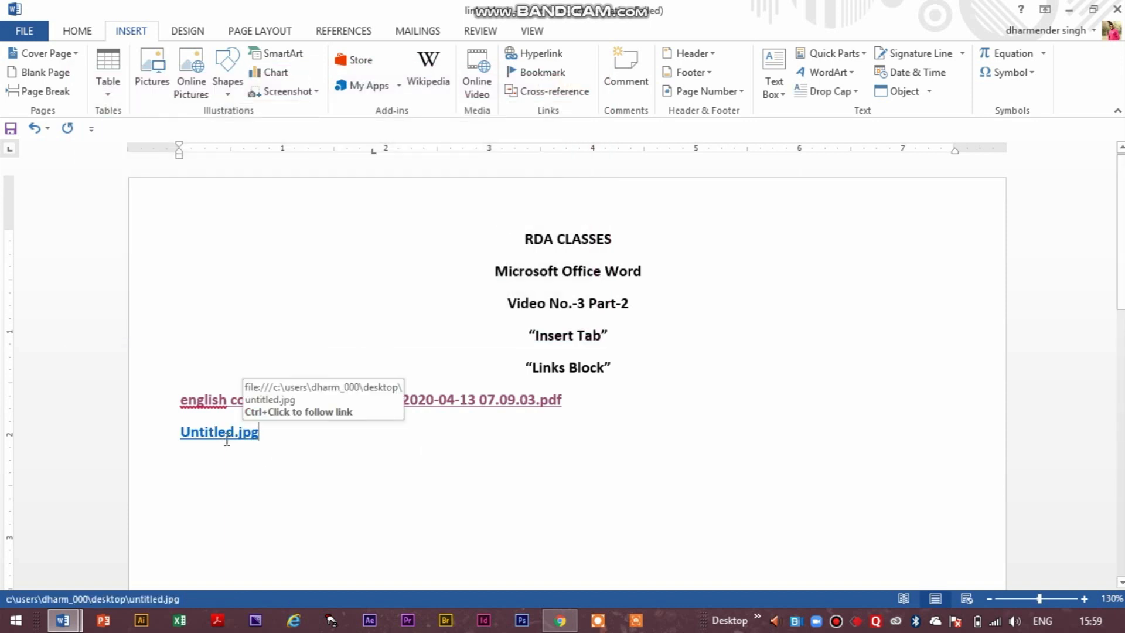
ctrl+click(227, 438)
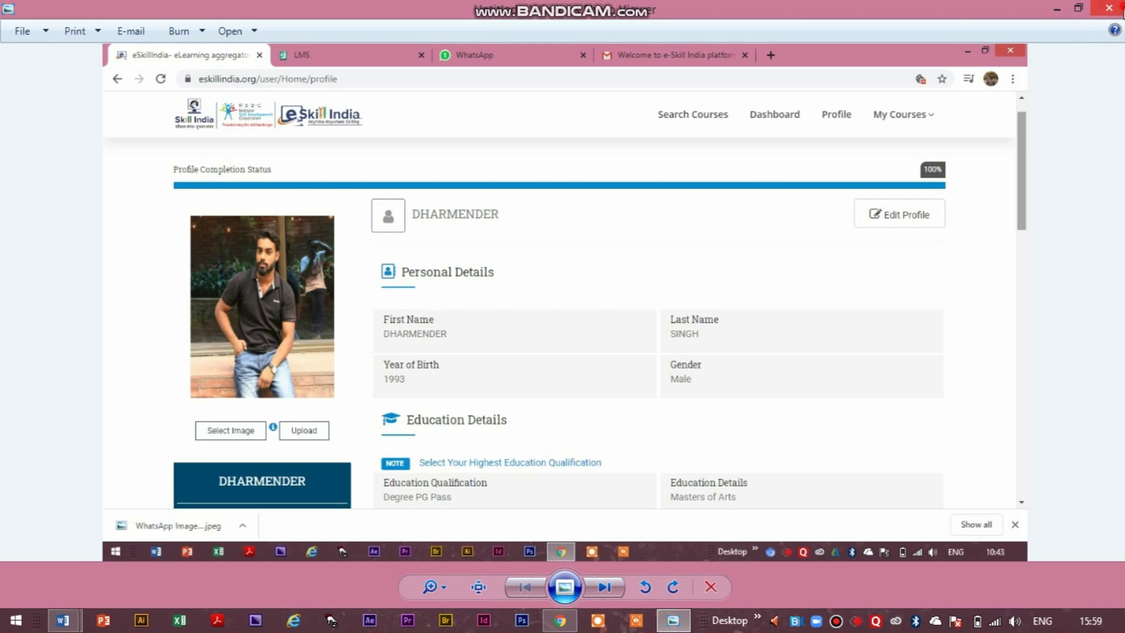
click(1116, 6)
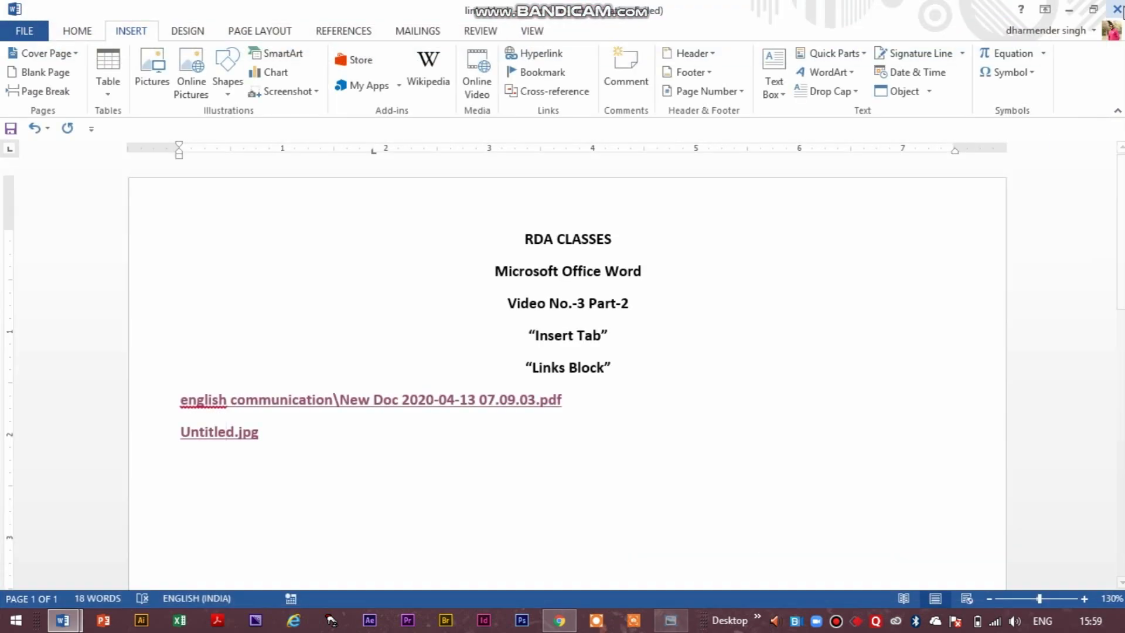
Edit the Untitled.jpg hyperlink so that its display text reads "image".
click(556, 55)
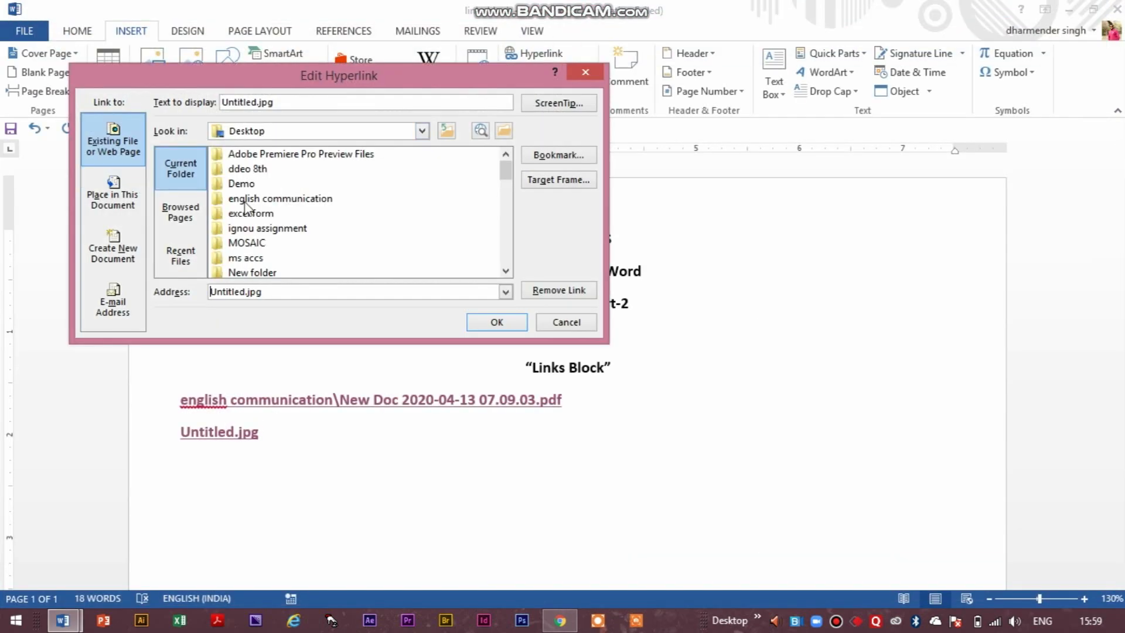
click(181, 212)
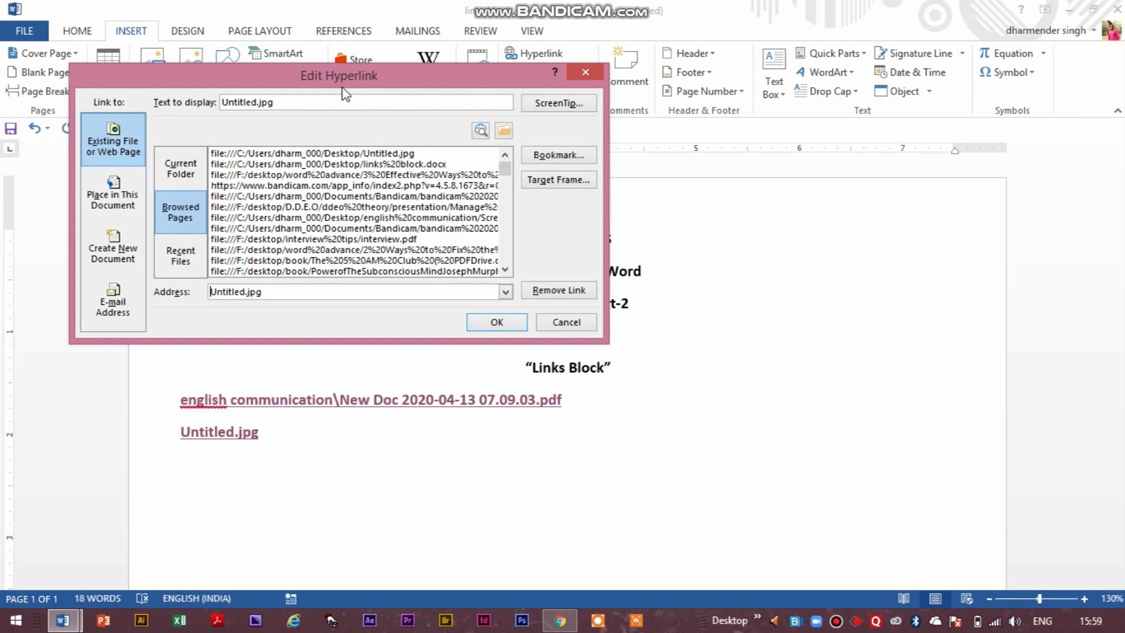
click(397, 155)
click(298, 104)
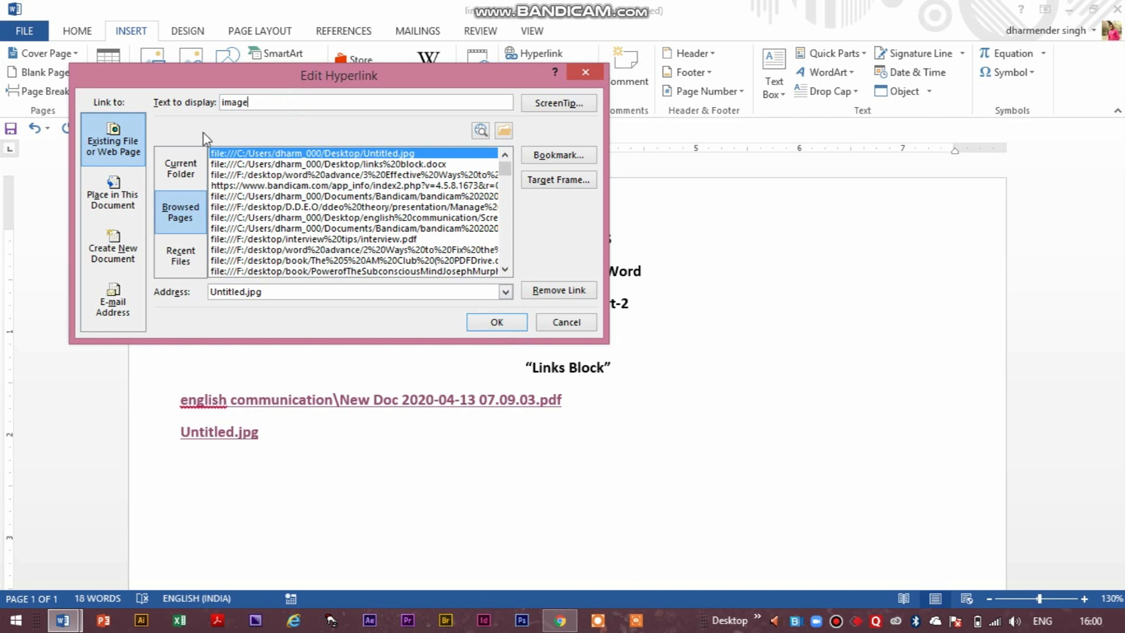
click(518, 323)
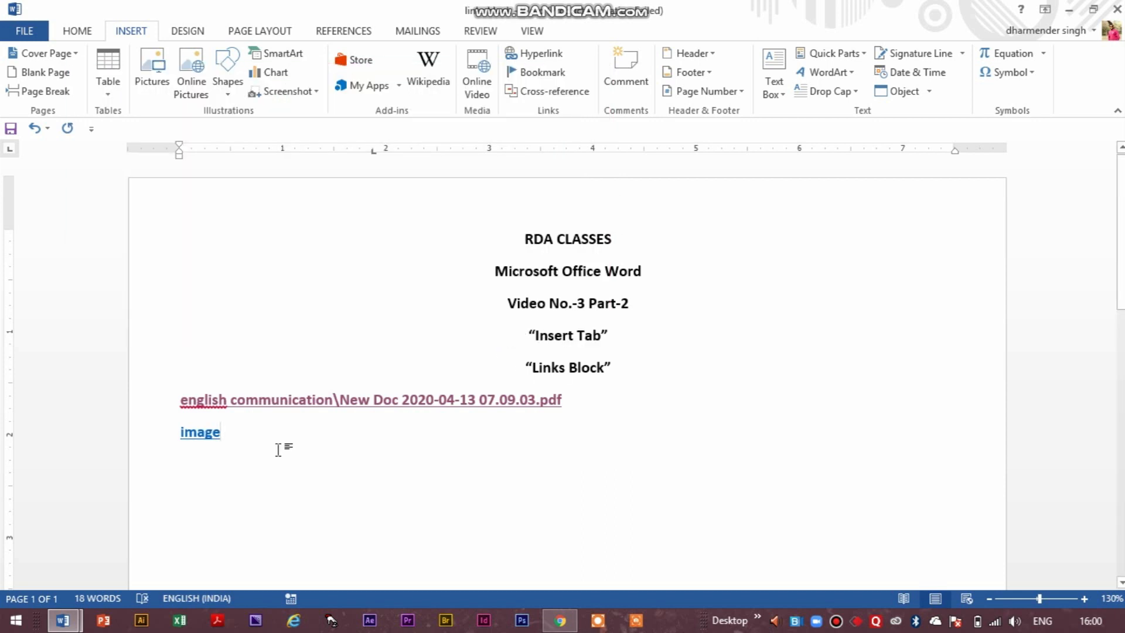
On a new line, link to the recently used JPG in the MOSAIC folder with display text "link1", and test the link.
mouse_move(297, 393)
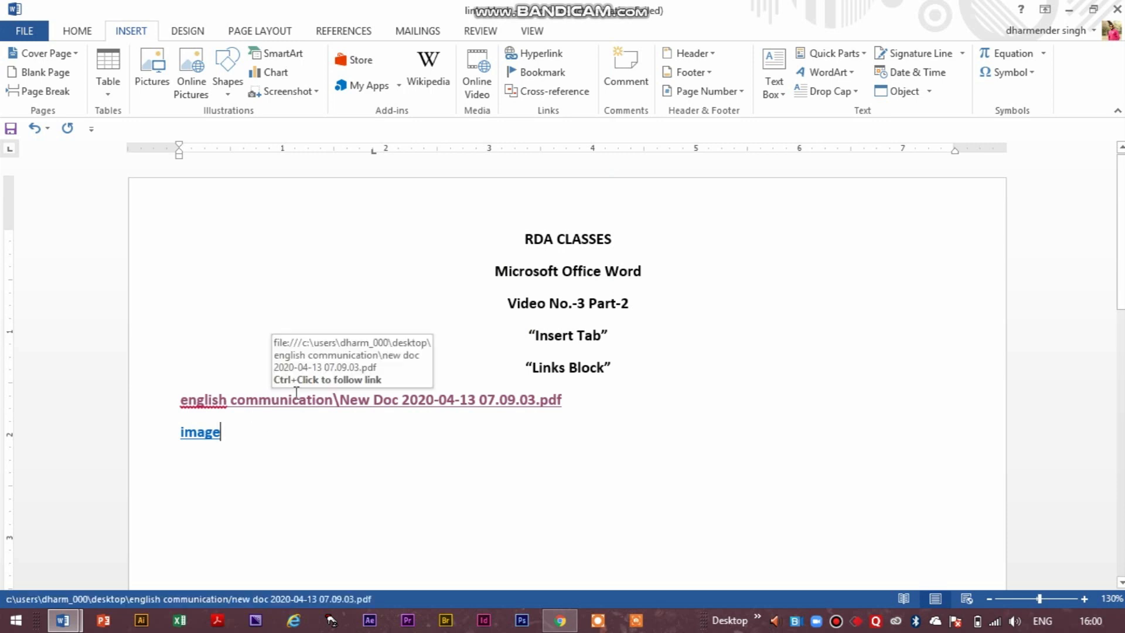
key(Return)
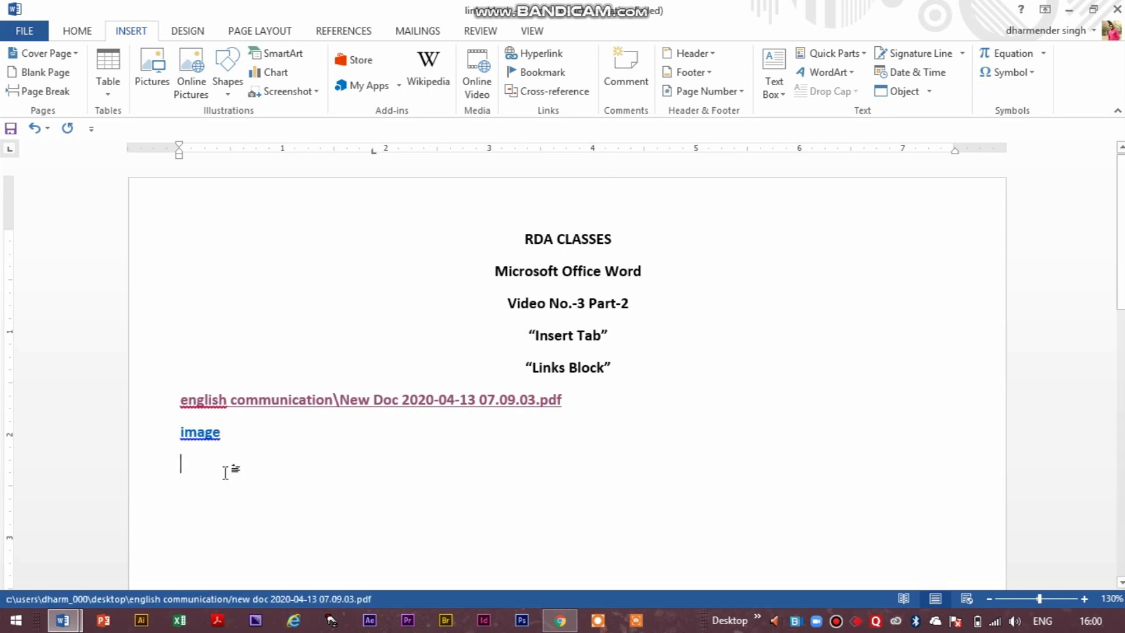
mouse_move(209, 433)
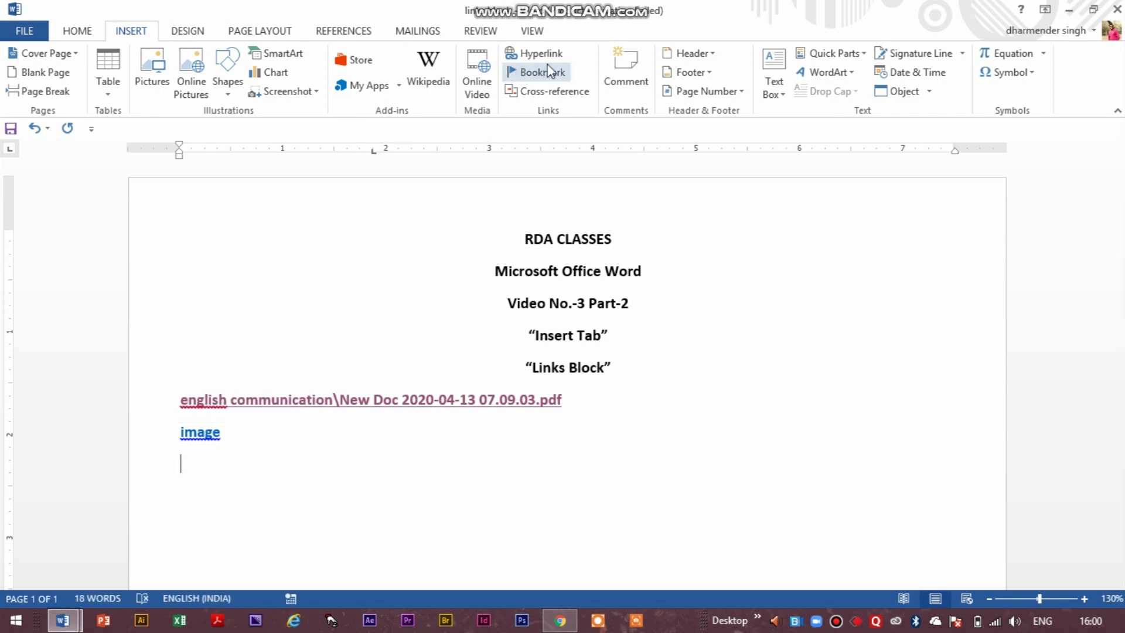
click(561, 50)
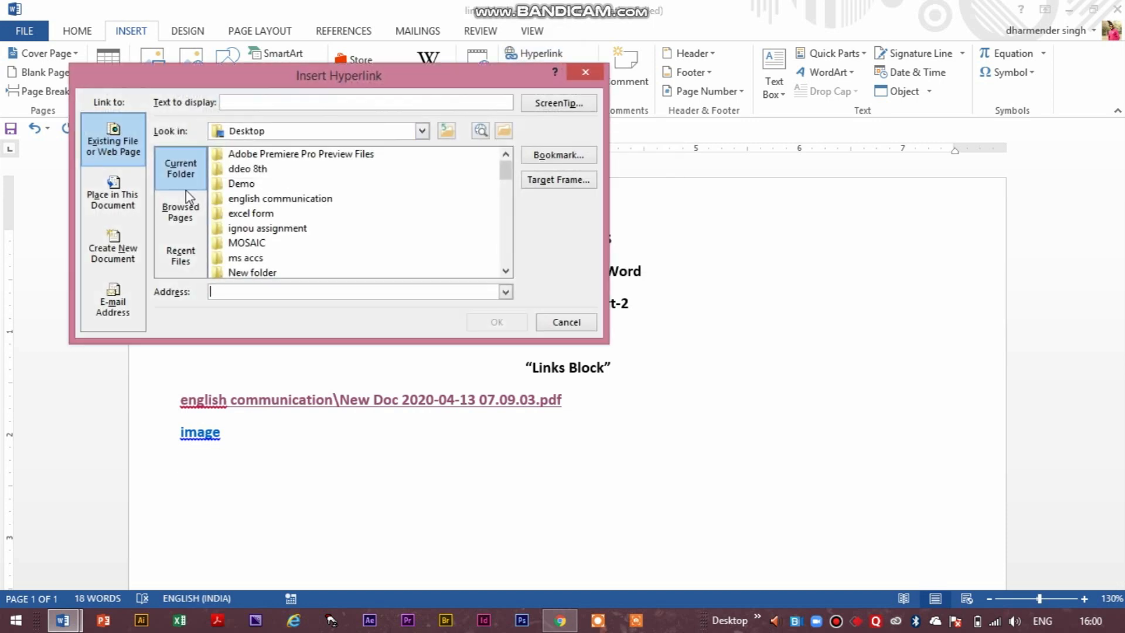
click(180, 256)
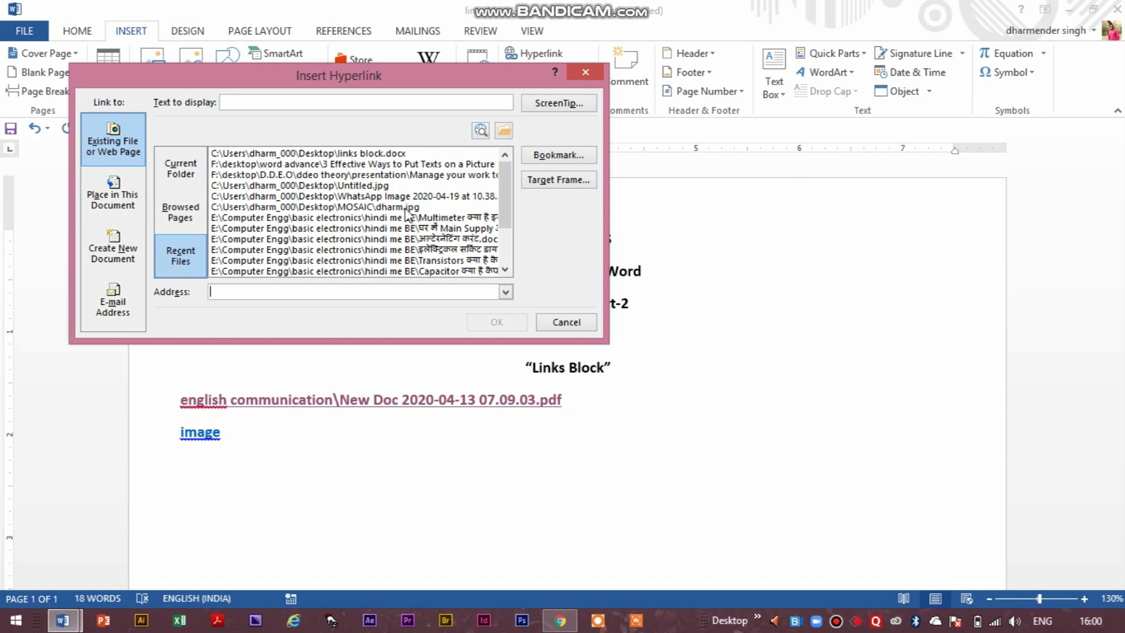
click(390, 209)
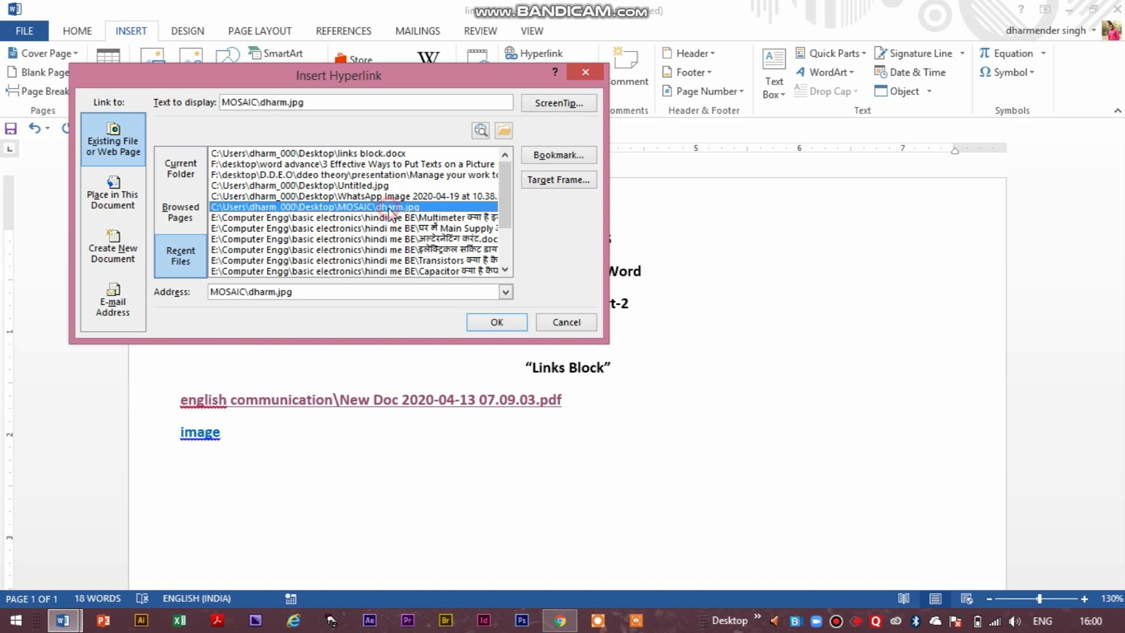
click(329, 104)
key(BackSpace)
key(BackSpace)
key(BackSpace)
key(BackSpace)
key(BackSpace)
key(BackSpace)
key(BackSpace)
key(BackSpace)
key(BackSpace)
key(BackSpace)
key(Return)
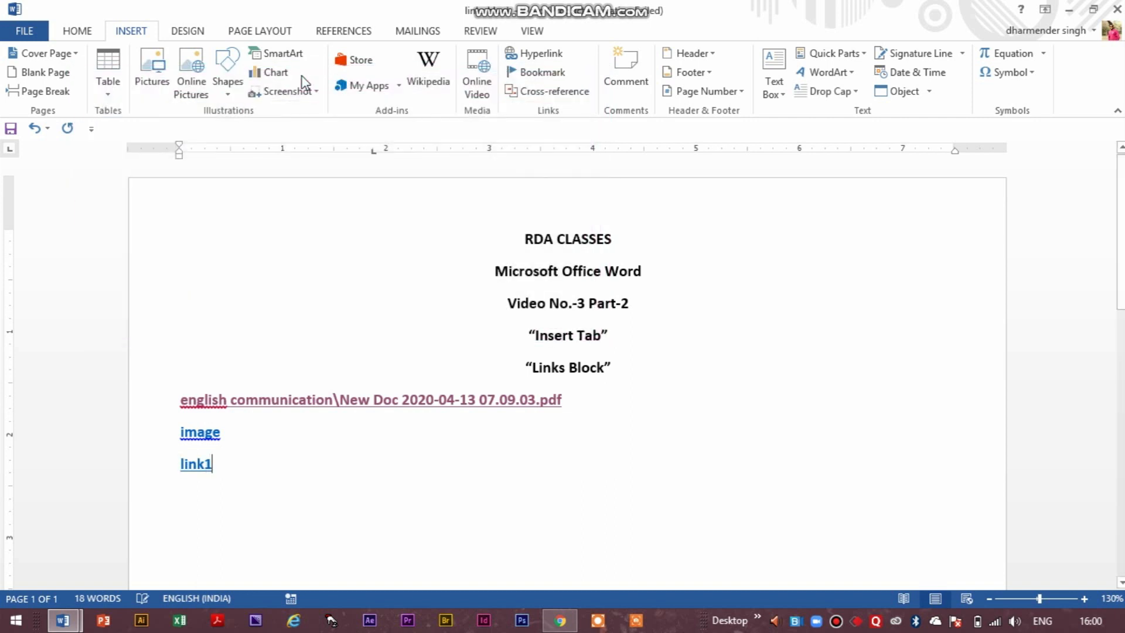
ctrl+click(193, 467)
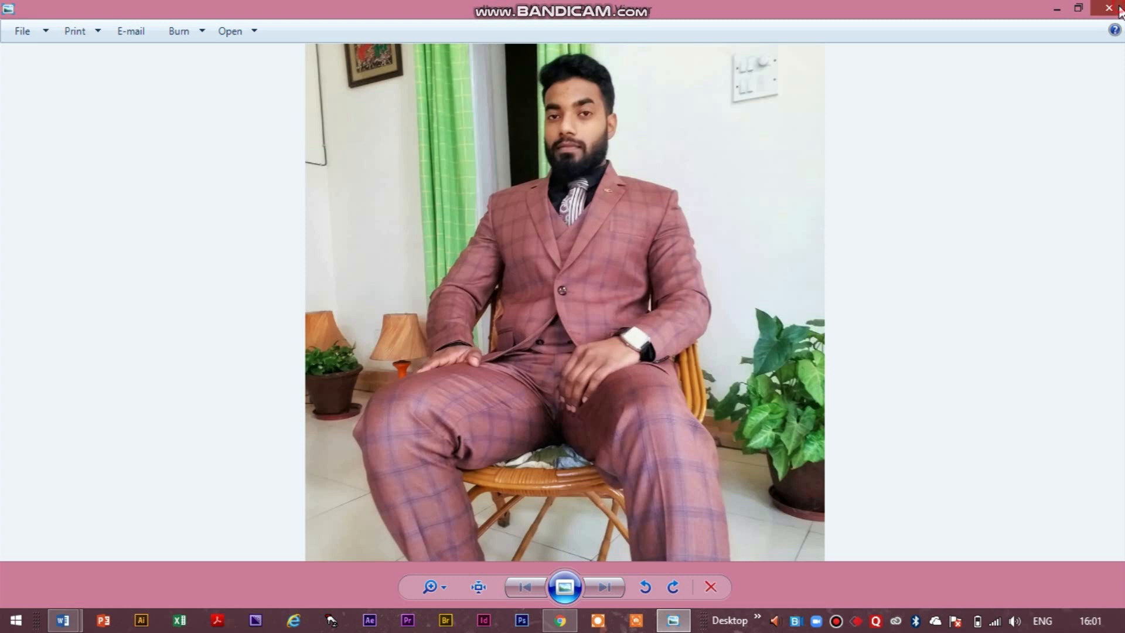
click(1119, 10)
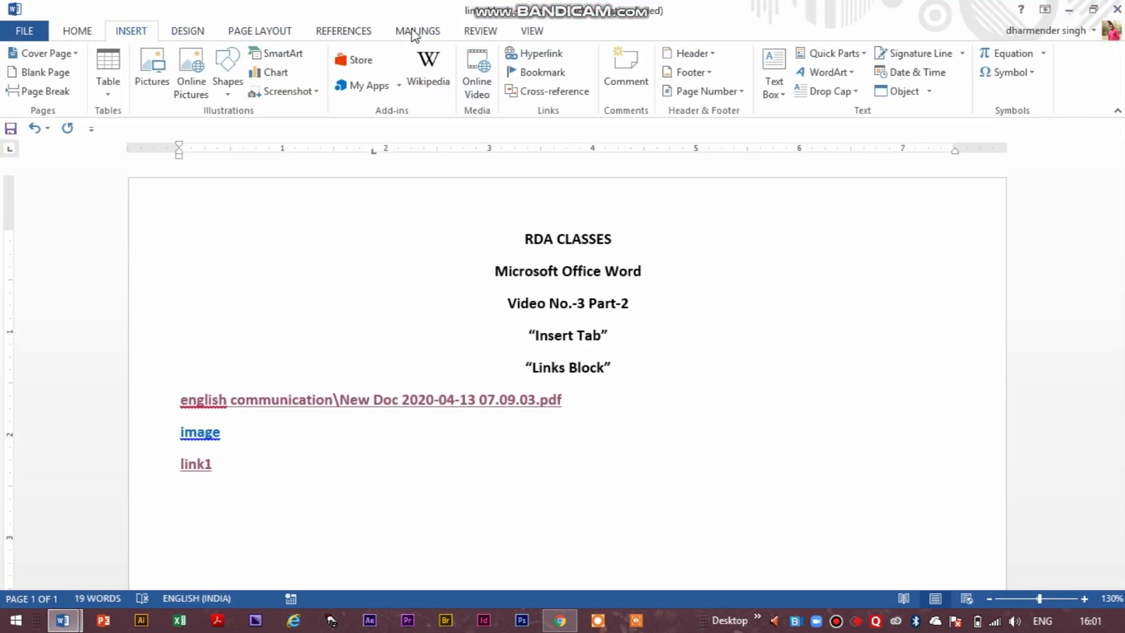
Add an empty line below the link1 hyperlink.
click(551, 57)
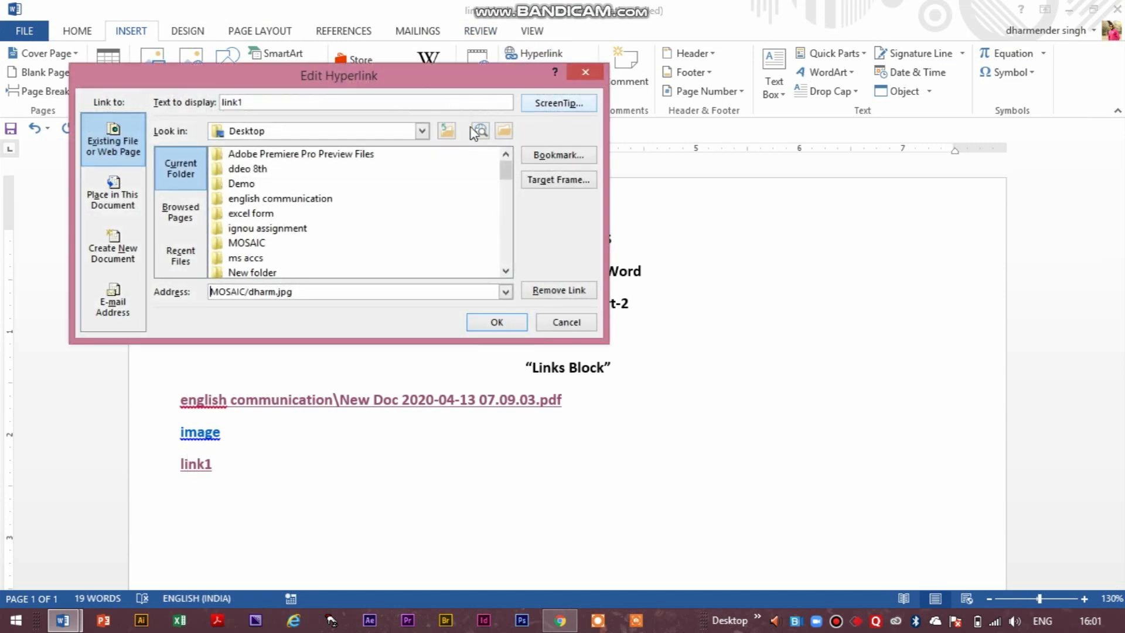
click(582, 75)
click(274, 449)
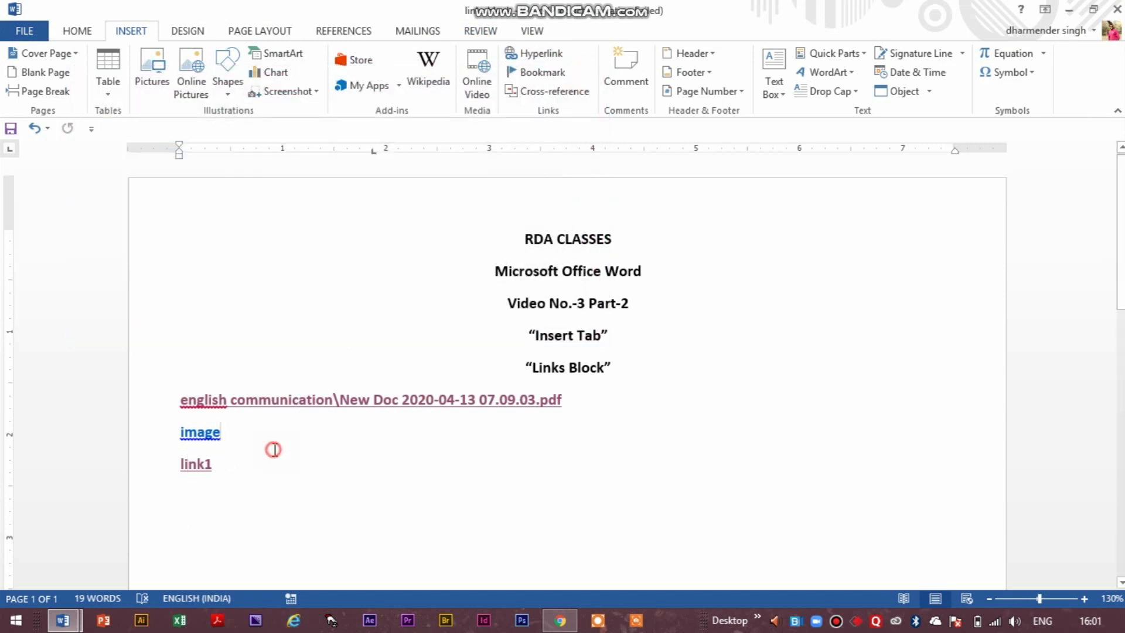
key(Return)
Check which places in this document a new hyperlink can target, without inserting one.
click(540, 56)
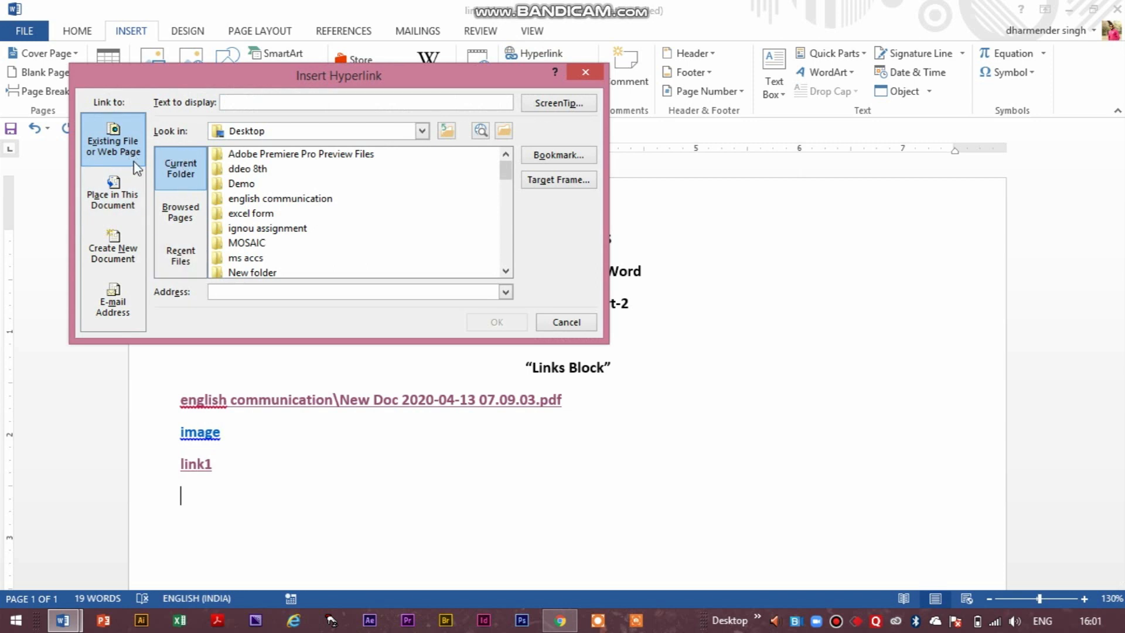
click(115, 190)
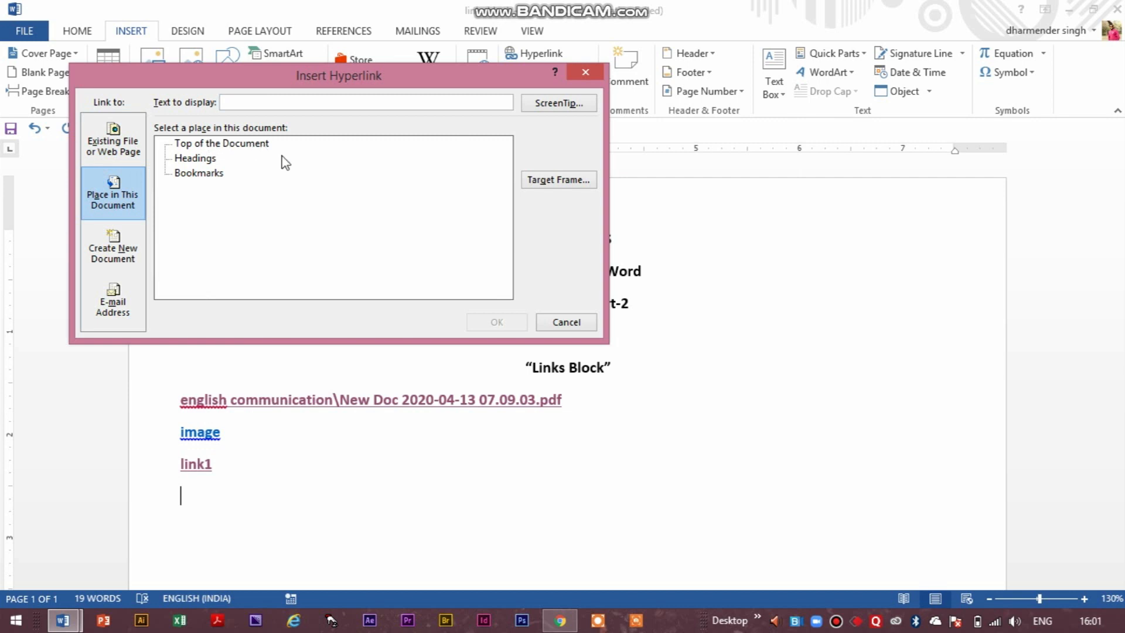
click(586, 72)
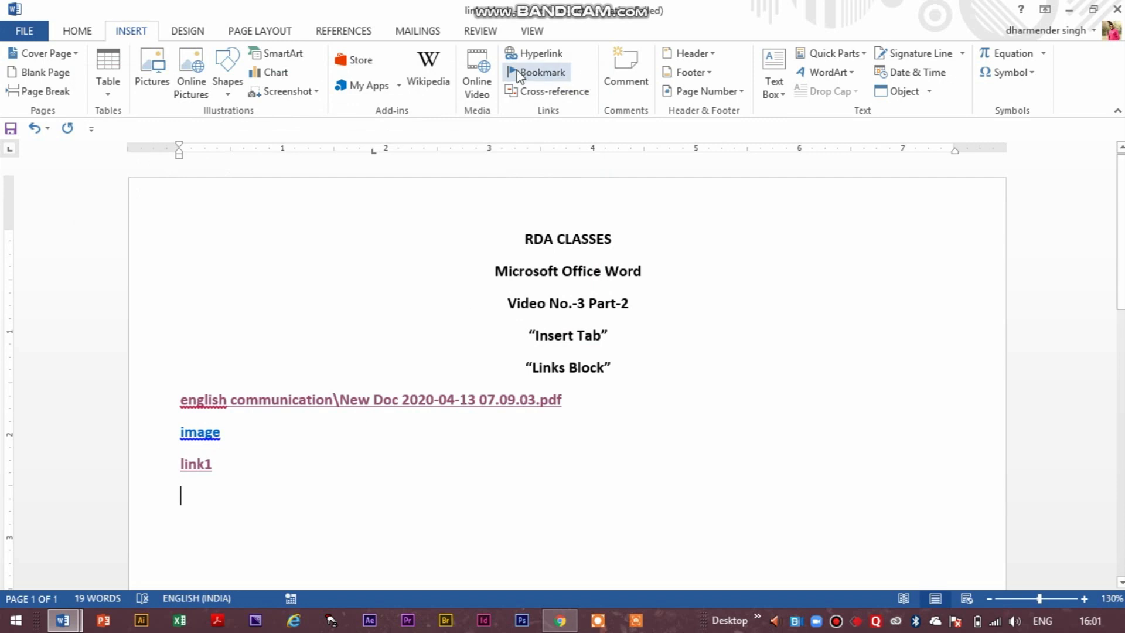
Generate sample paragraphs below link1 with =rand().
scroll(311, 402, down, 3)
text(=rand)
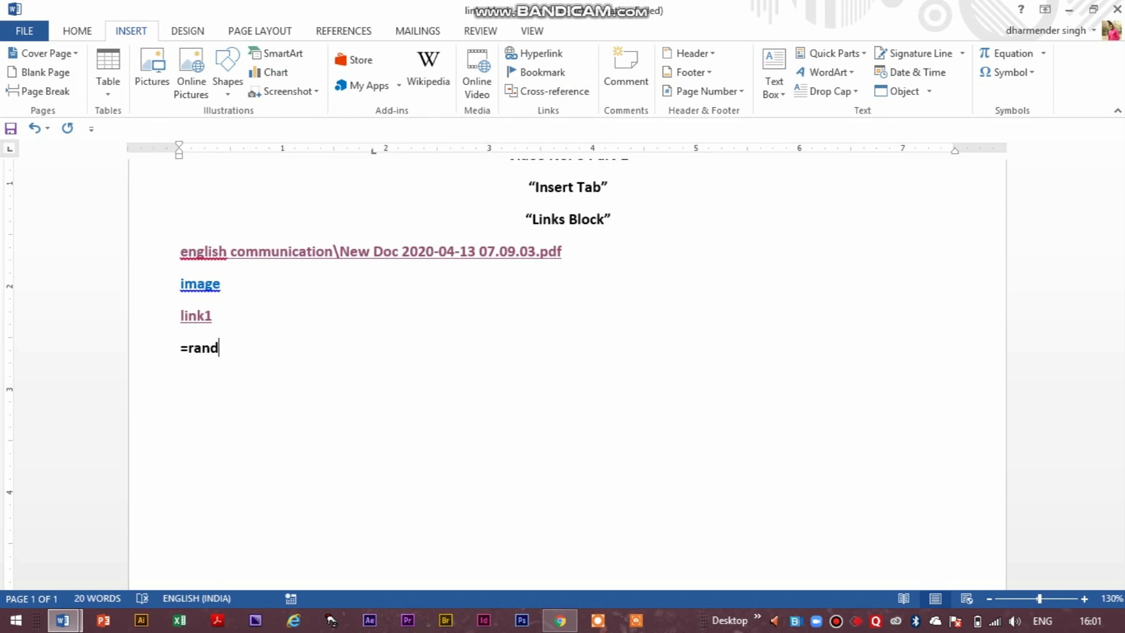
text(())
key(Return)
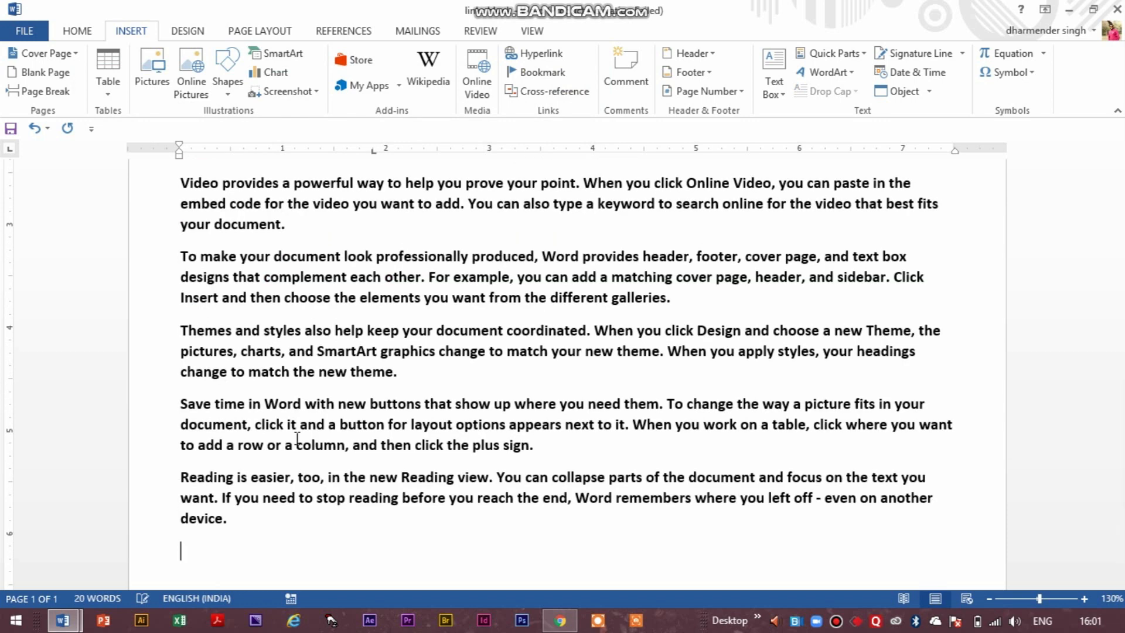
Add three empty lines and a page break after the first sample paragraph, ending in "your document.".
scroll(299, 339, up, 3)
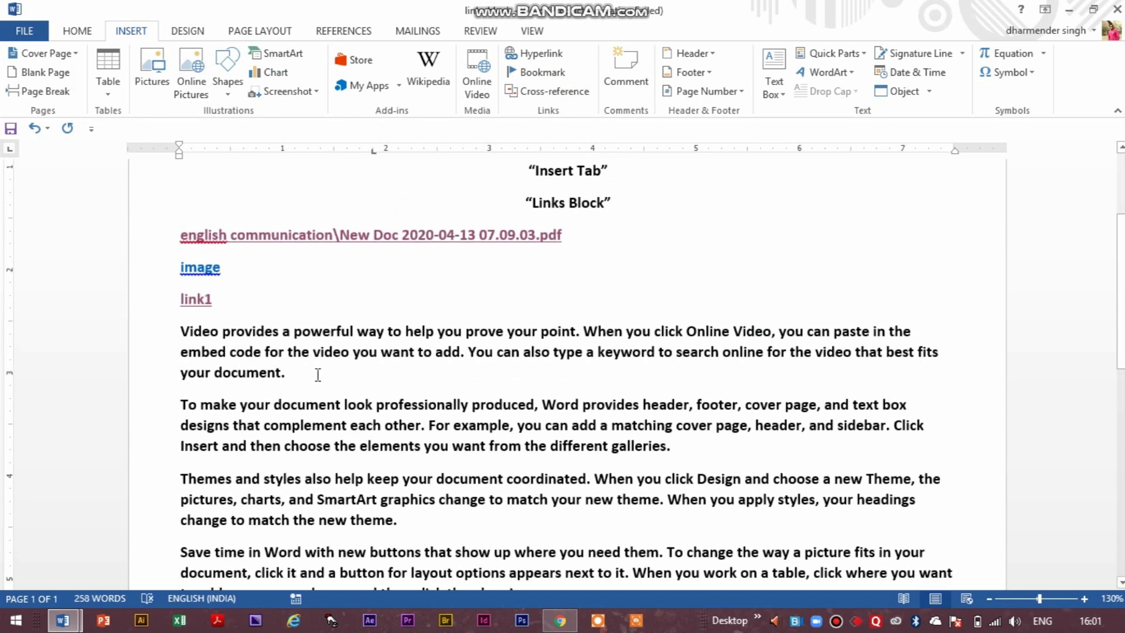
click(286, 373)
key(Return)
key(Return)
key(Return)
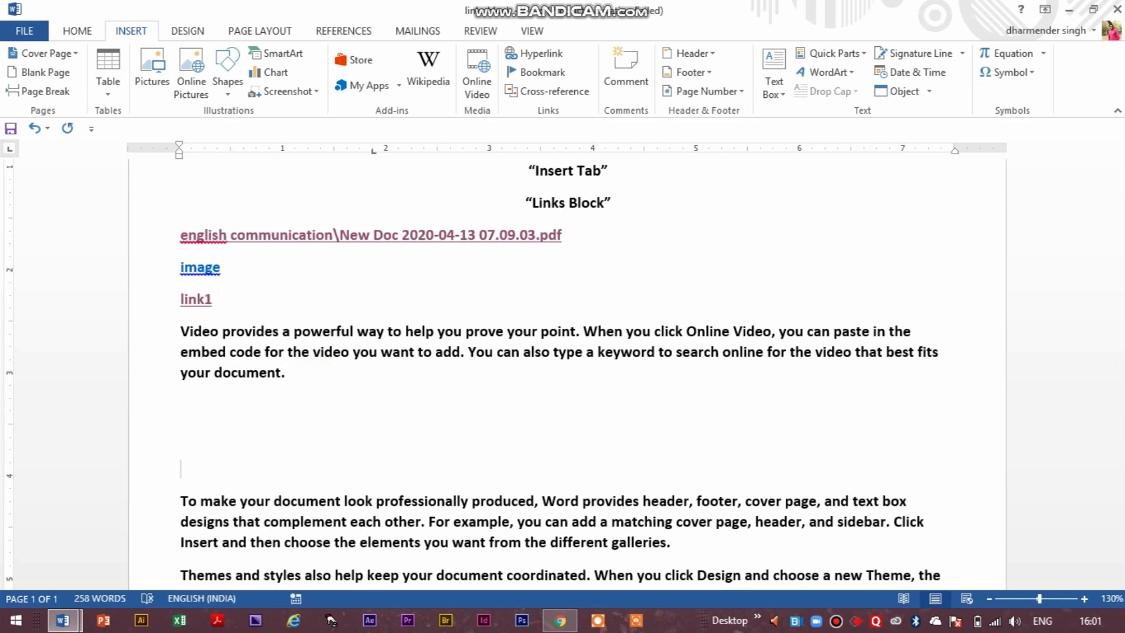
key(ctrl+Return)
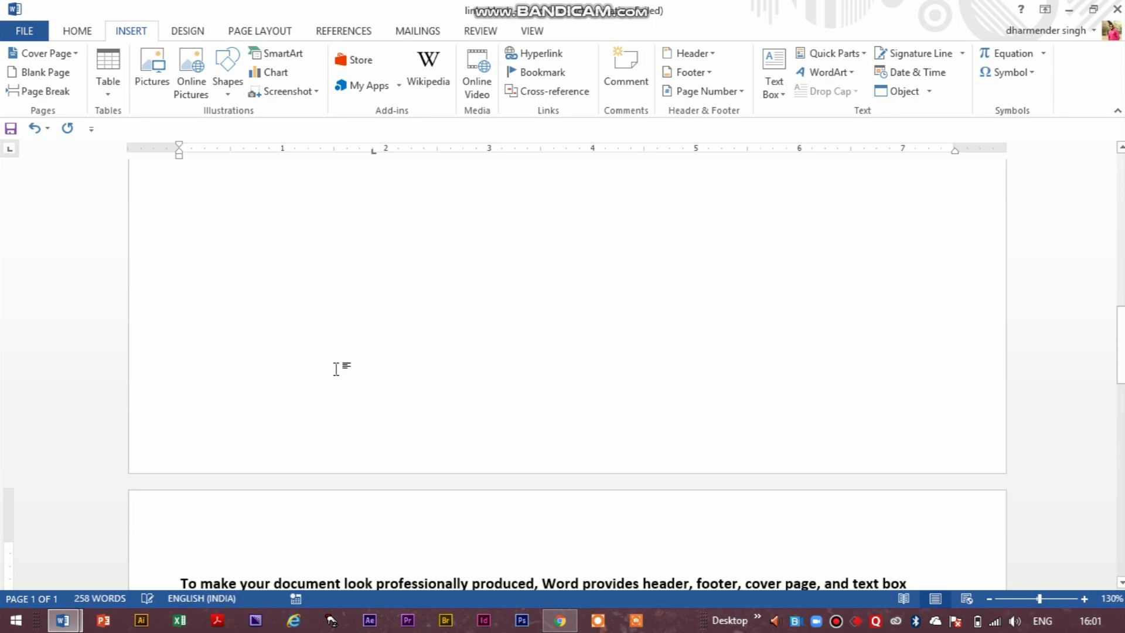
Insert page breaks after the sample paragraphs ending in "different galleries.", "new theme." and "plus sign." so each starts its own page.
scroll(582, 434, down, 5)
scroll(582, 433, down, 2)
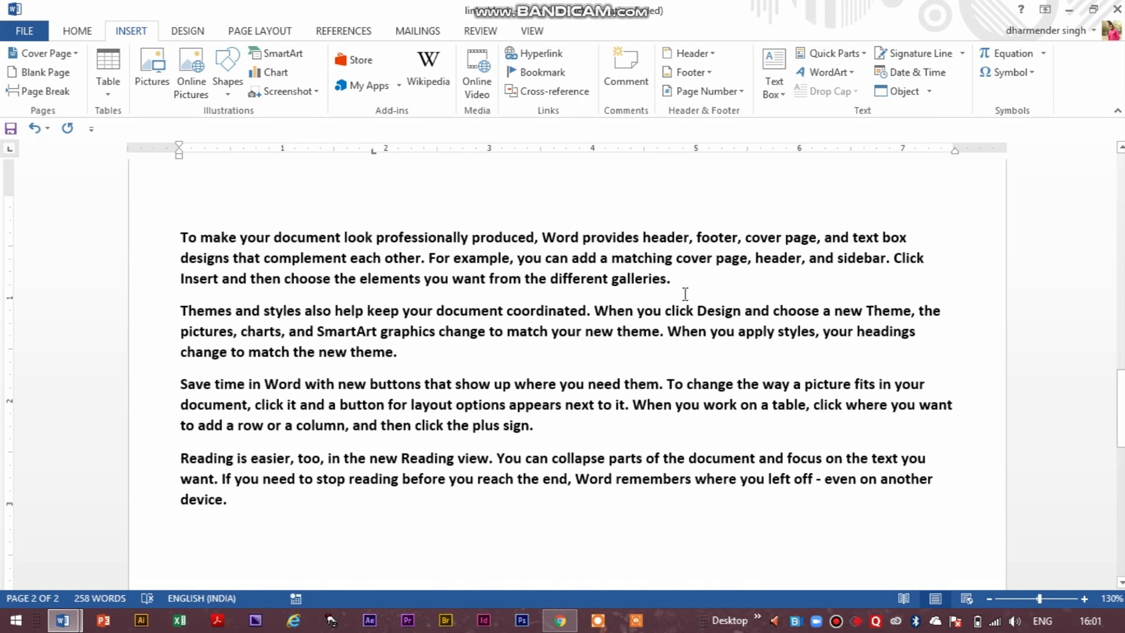
click(702, 283)
key(ctrl+Return)
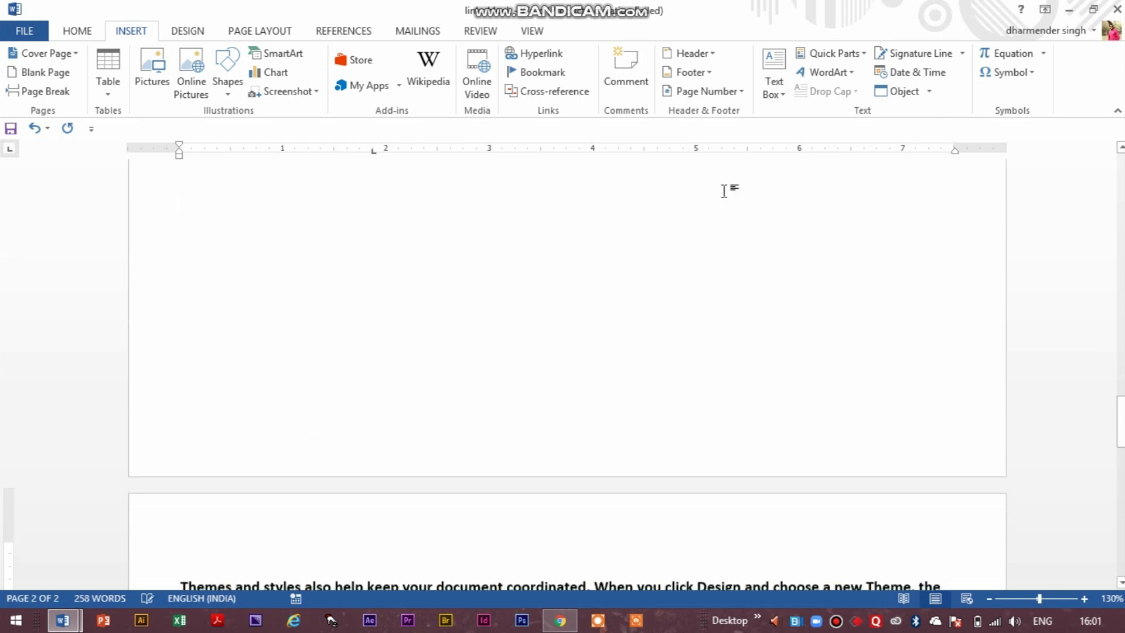
scroll(458, 504, down, 10)
scroll(563, 311, up, 4)
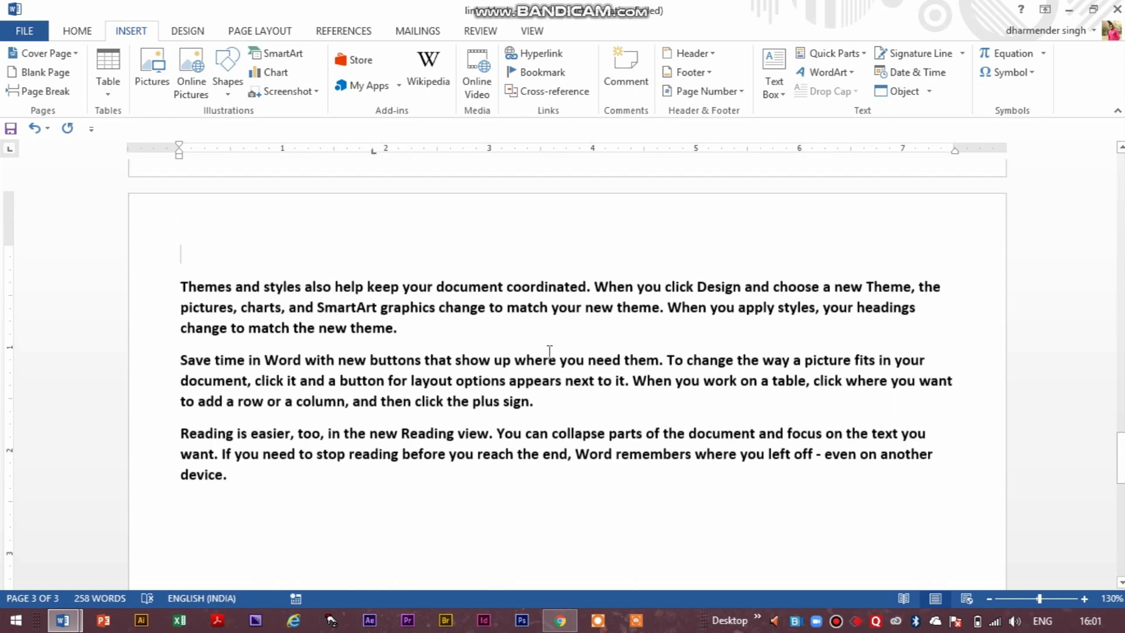
click(460, 335)
key(ctrl+Return)
click(572, 330)
key(ctrl+Return)
Add a bookmark named bookmark1 at the word "document" ending the first sample paragraph on page 1.
scroll(401, 363, up, 8)
drag(1121, 437, 1121, 161)
scroll(635, 335, down, 2)
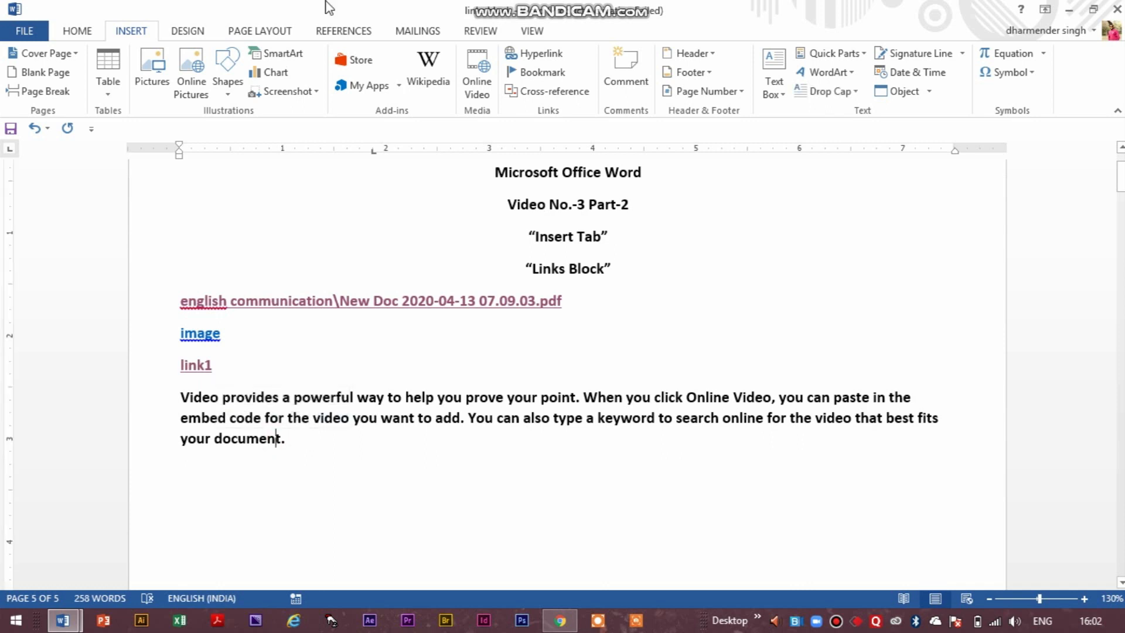
click(540, 72)
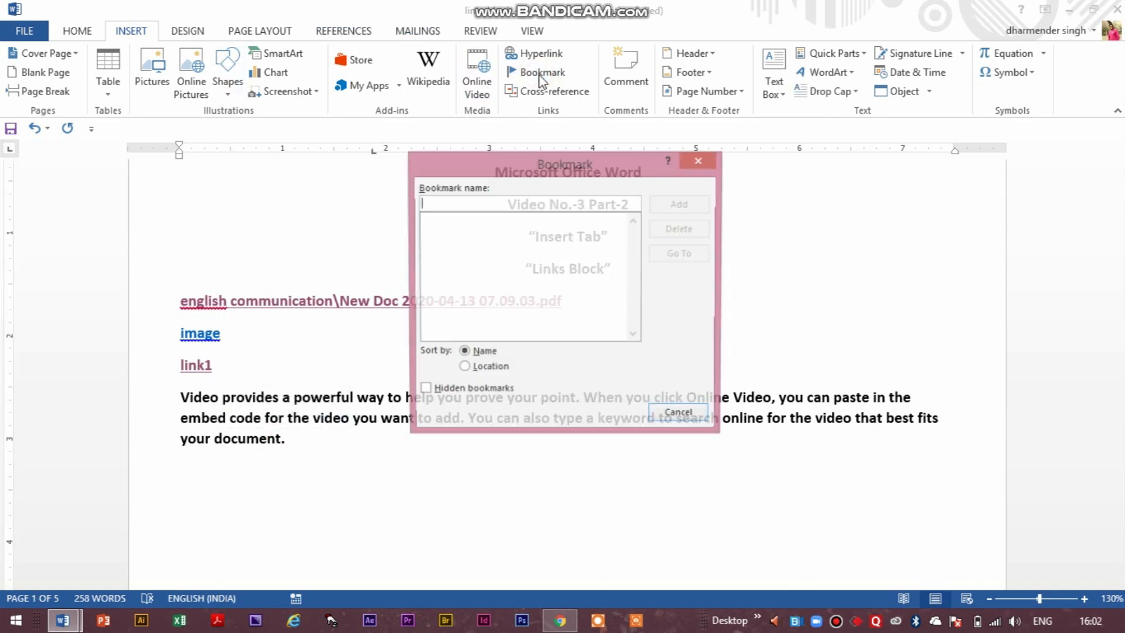
text(bokmark1)
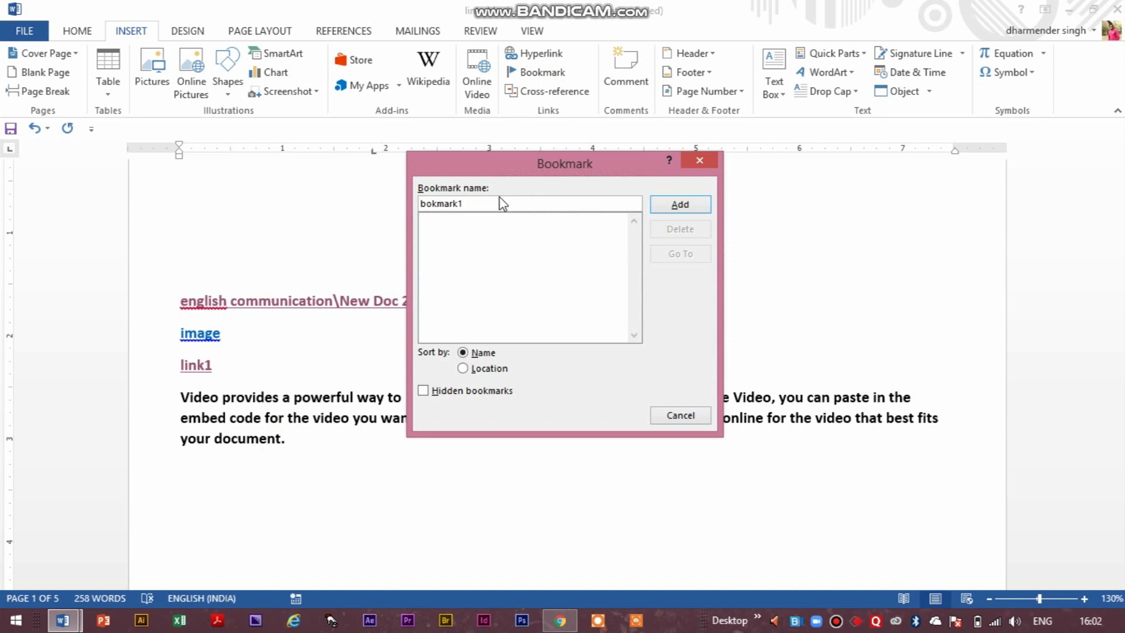
text(o)
click(688, 205)
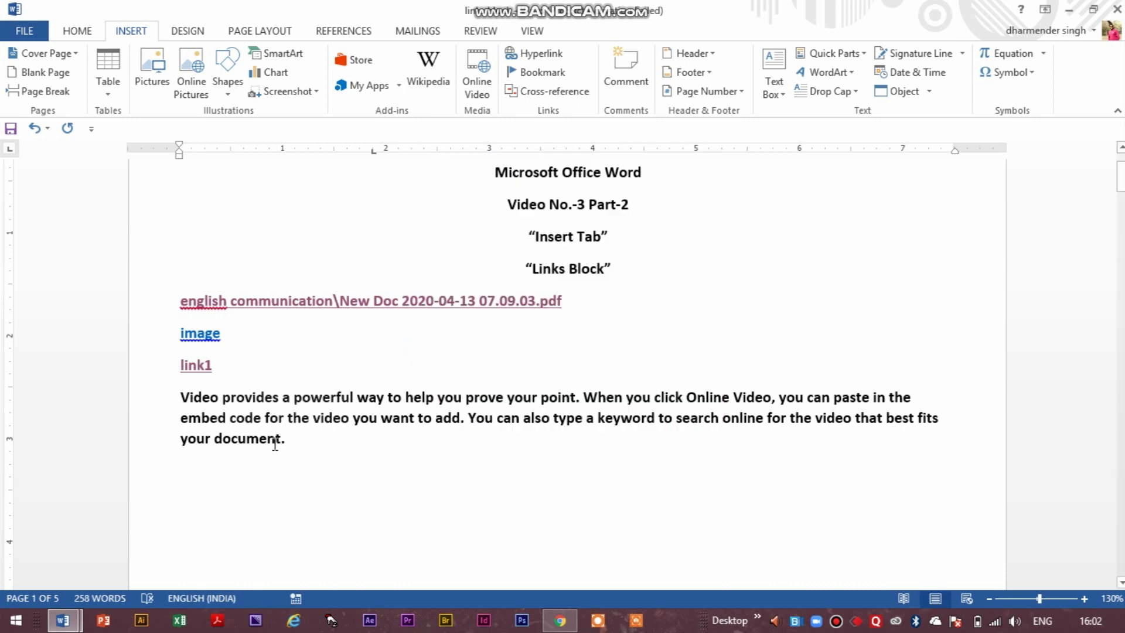
Add a bookmark named bookmark2 at the word "galleries" ending the paragraph on page 2.
scroll(275, 444, down, 10)
scroll(275, 444, down, 3)
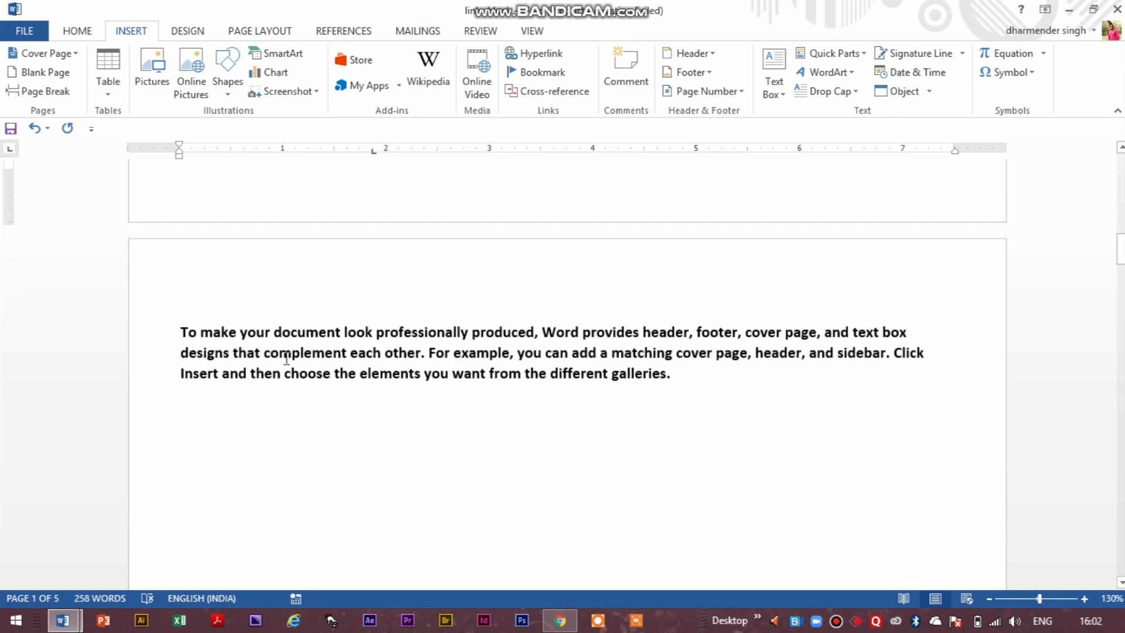
click(663, 371)
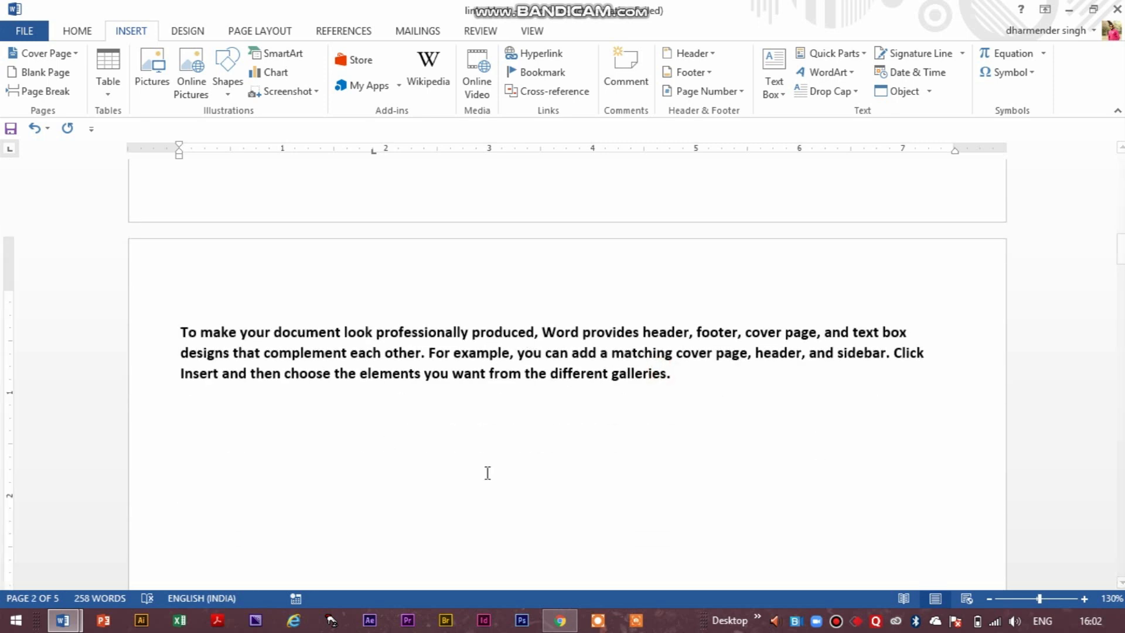
click(537, 72)
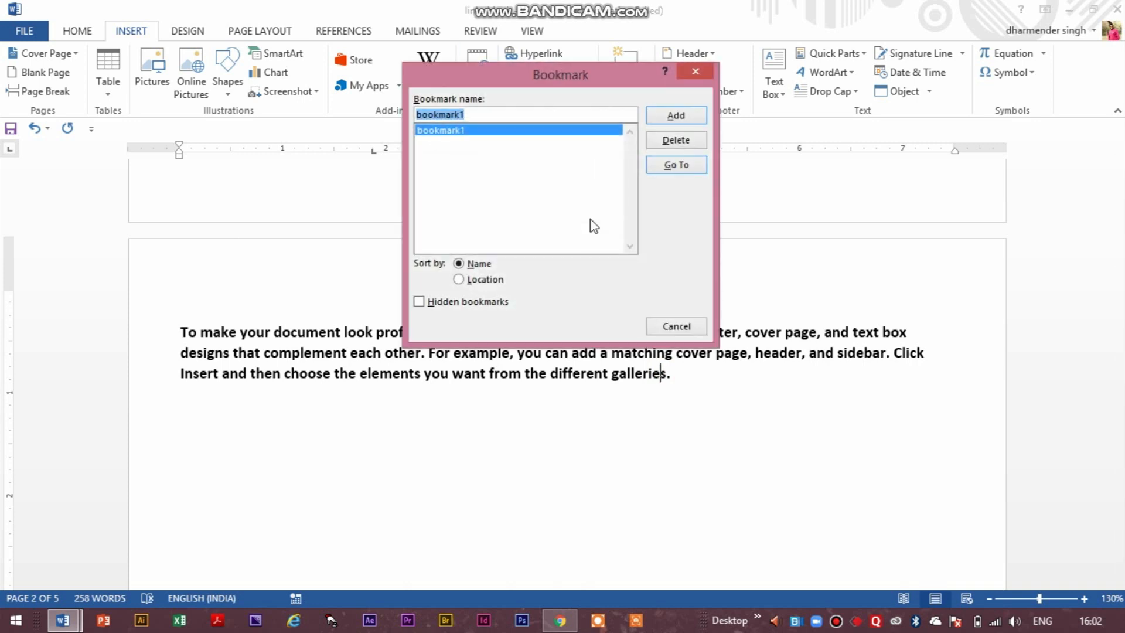
text(bookmark)
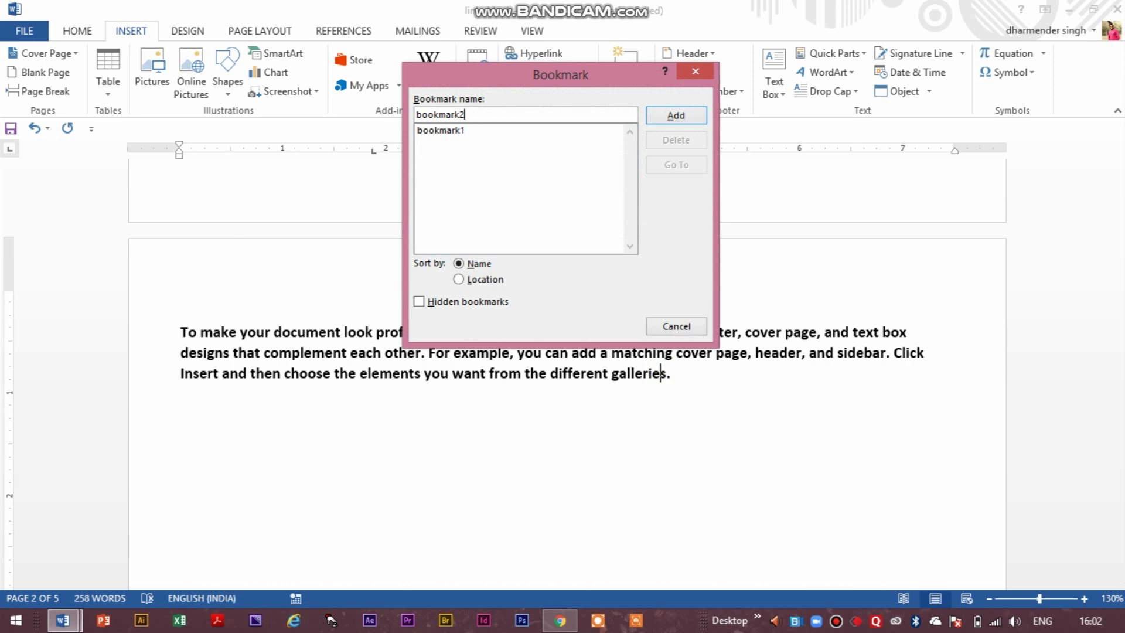
key(Return)
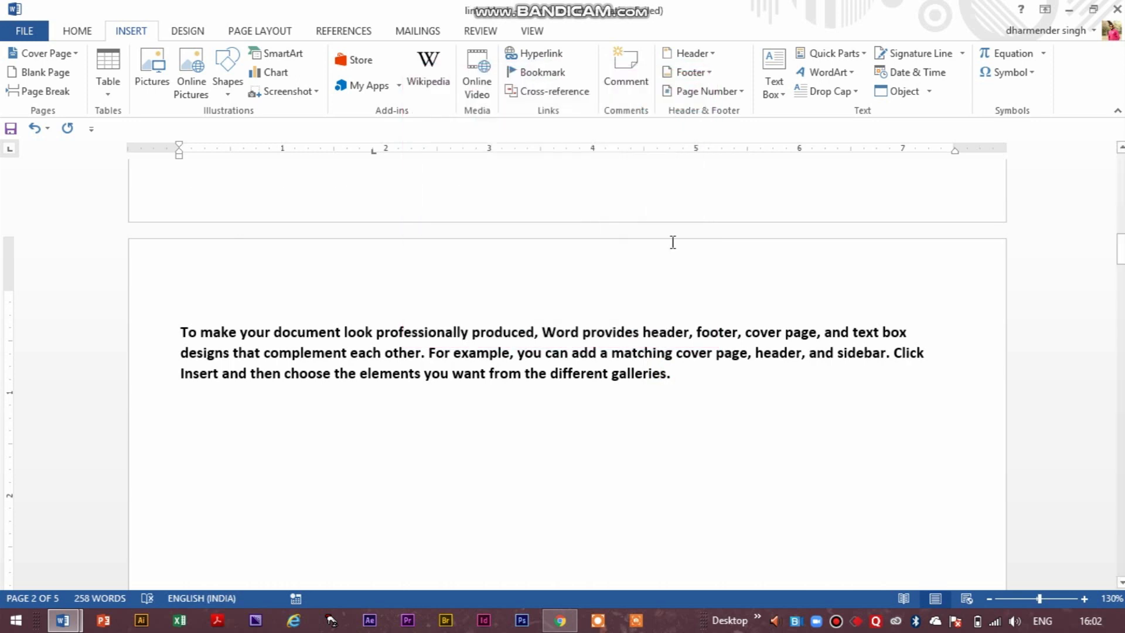
Add a bookmark named bookmark3 at the word "theme" ending the "Themes and styles" paragraph on page 3.
scroll(672, 242, down, 15)
click(376, 344)
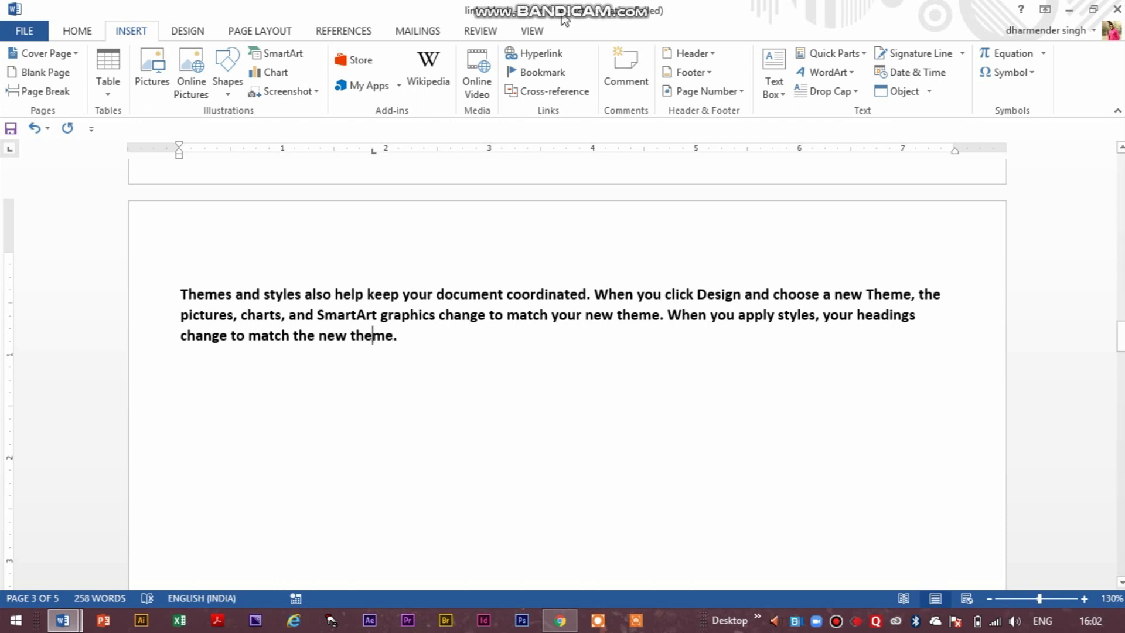
click(554, 80)
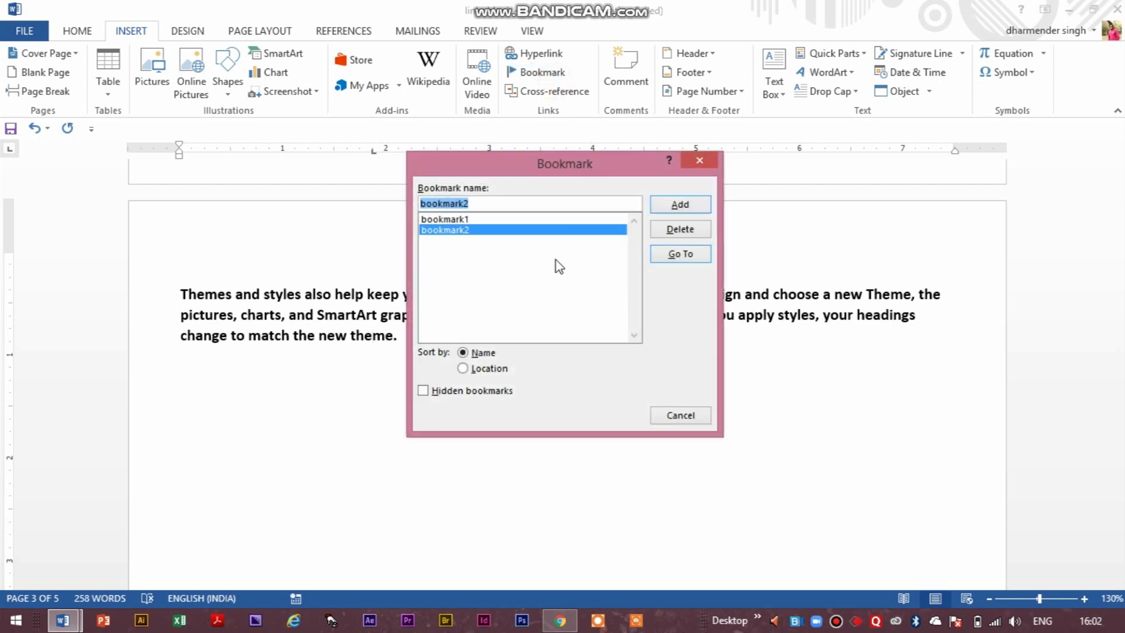
click(517, 208)
key(BackSpace)
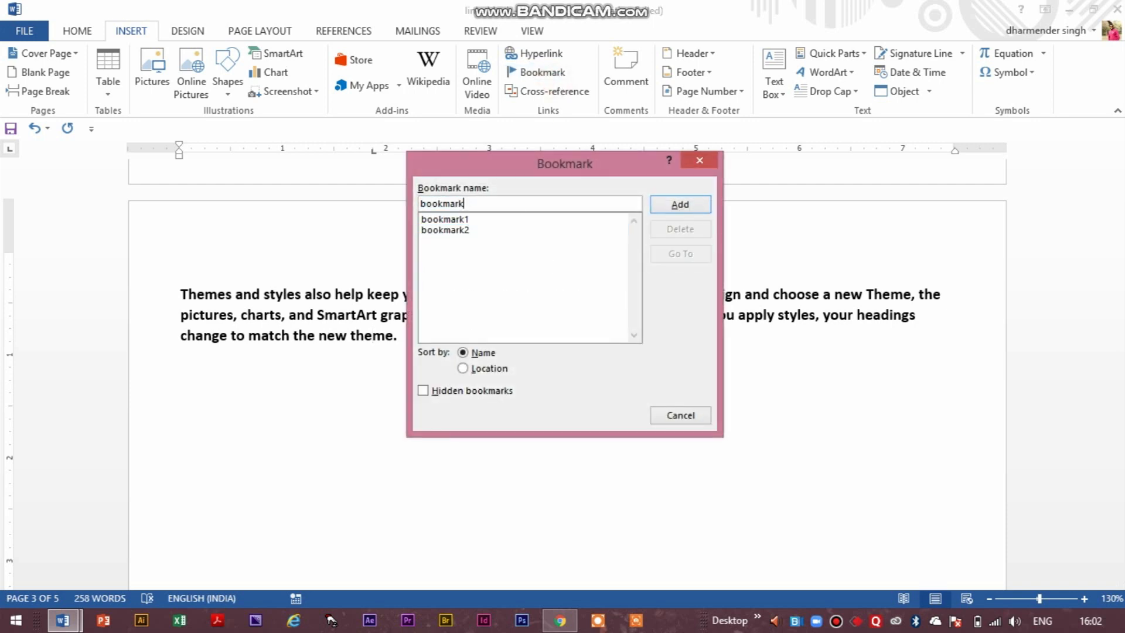
text(3)
click(699, 199)
Add two empty lines below the "Links Block" heading on page 1 and left-align the second one.
scroll(590, 402, up, 10)
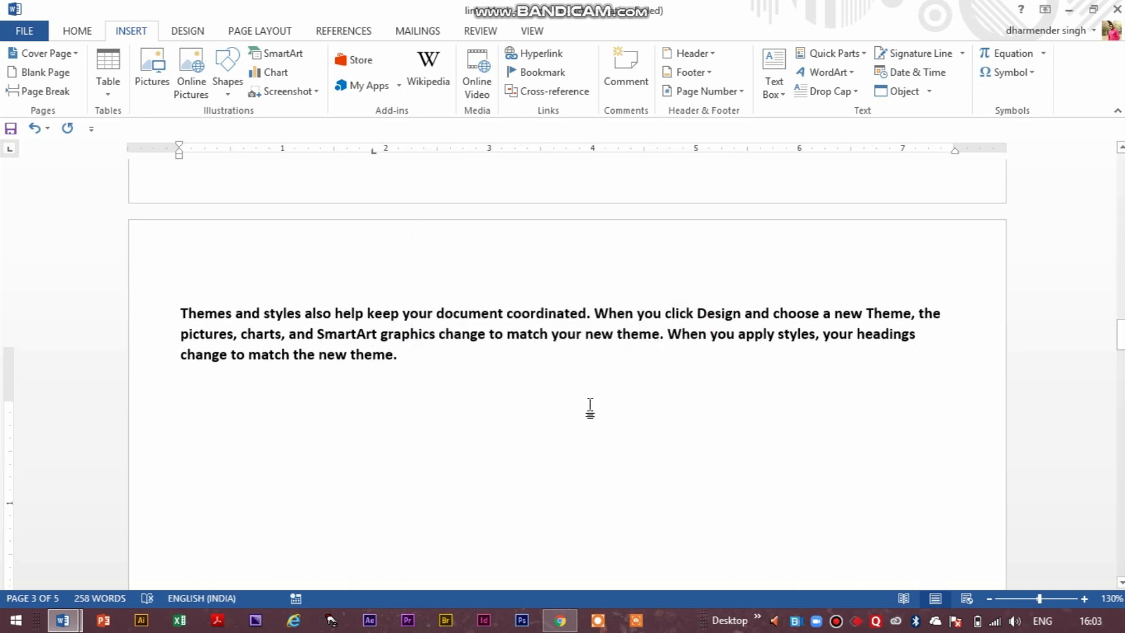
drag(1121, 213, 1097, 168)
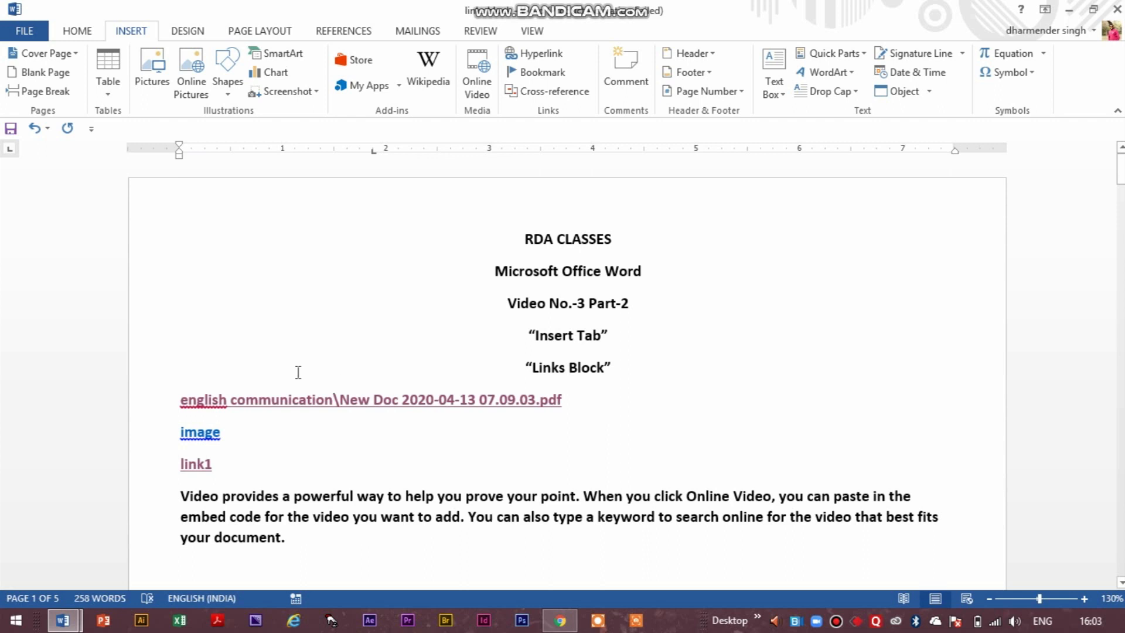
click(194, 376)
click(662, 359)
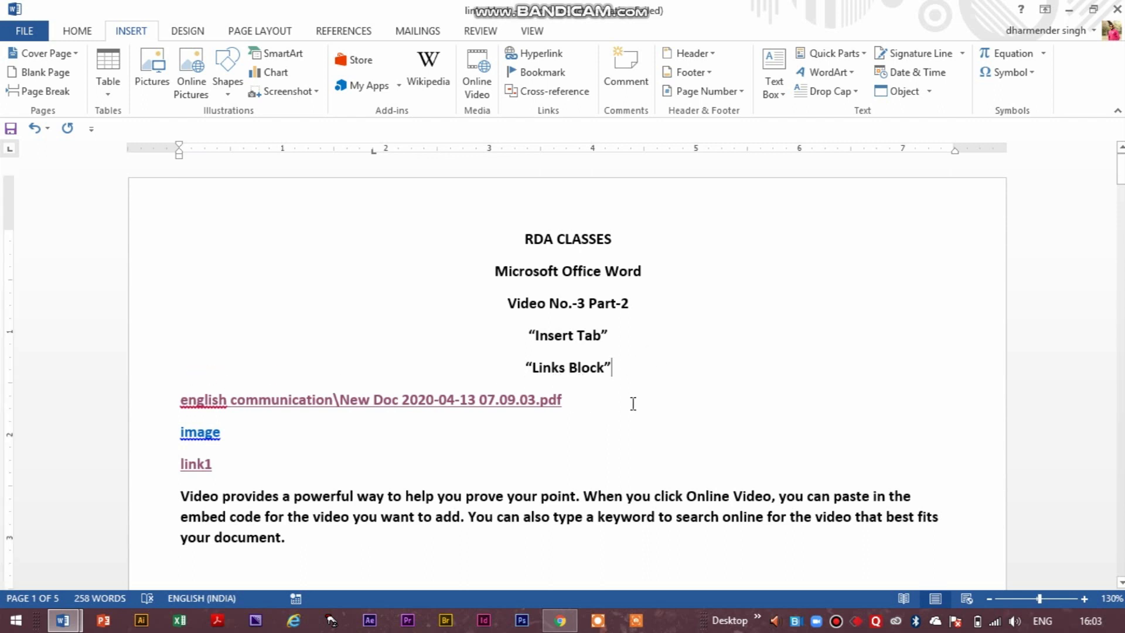
key(Return)
key(Return)
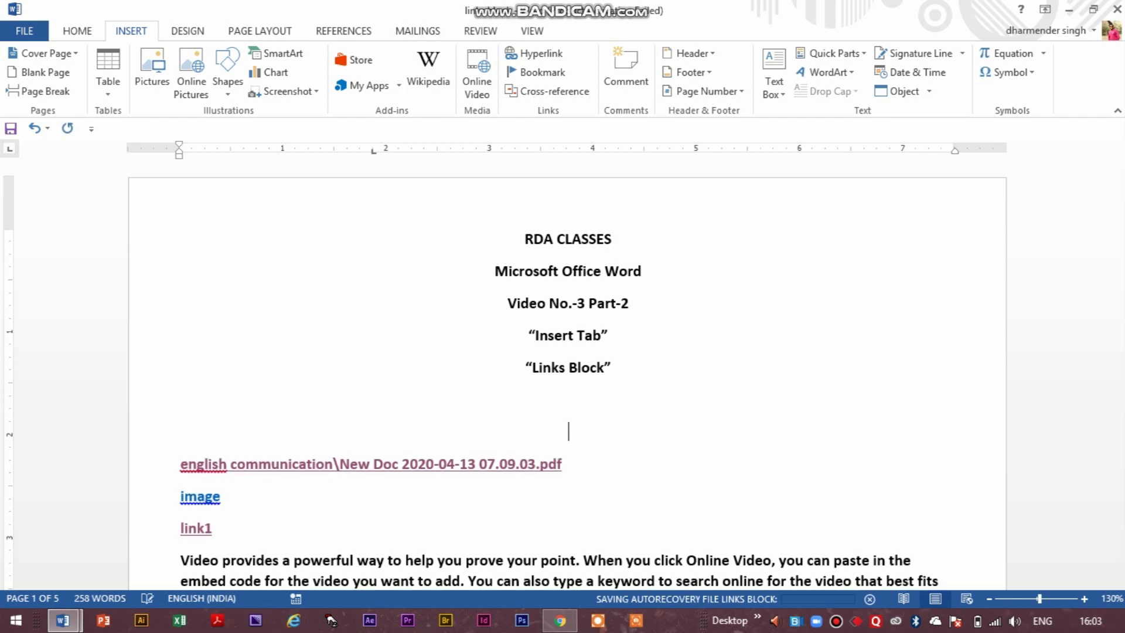
key(ctrl+l)
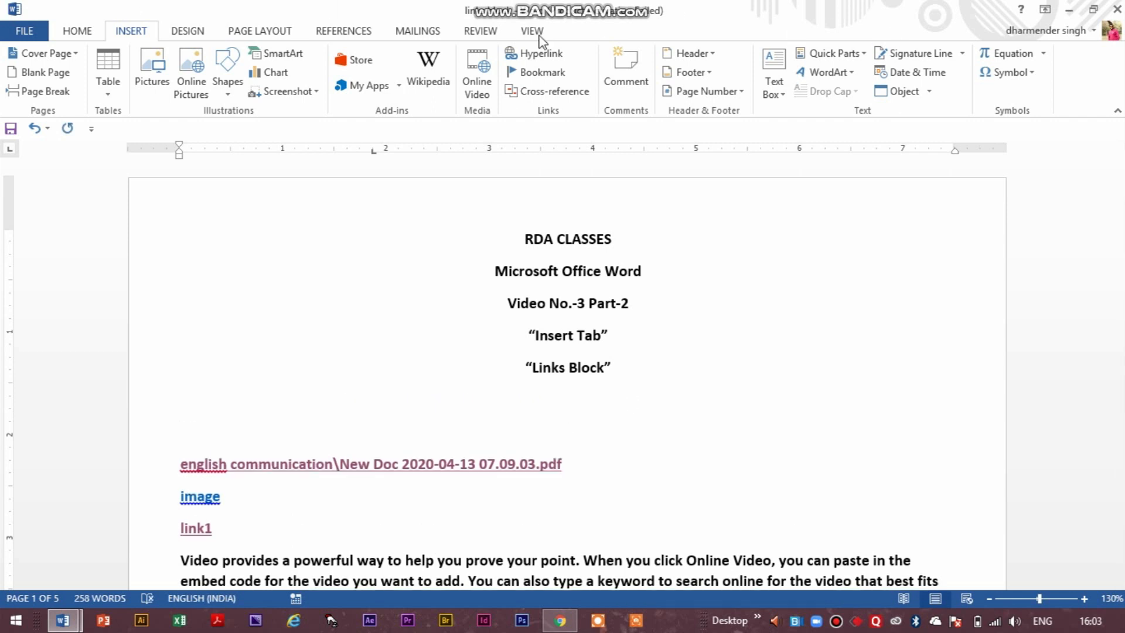
Insert a hyperlink to bookmark1 on the left-aligned empty line and follow it to test the jump.
click(536, 52)
click(113, 200)
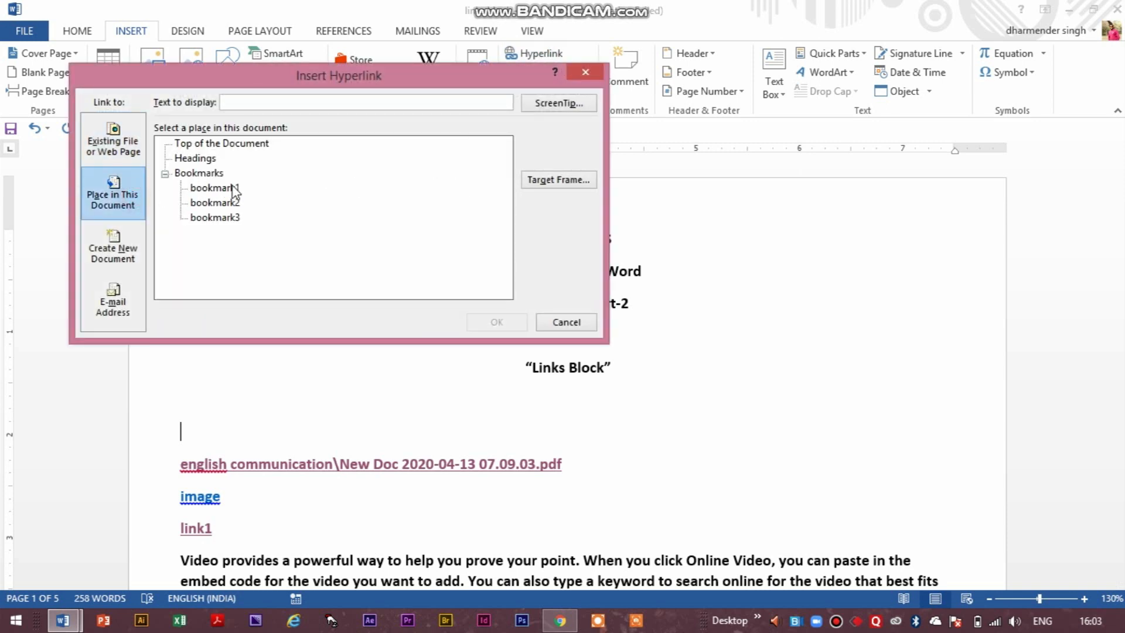
click(233, 187)
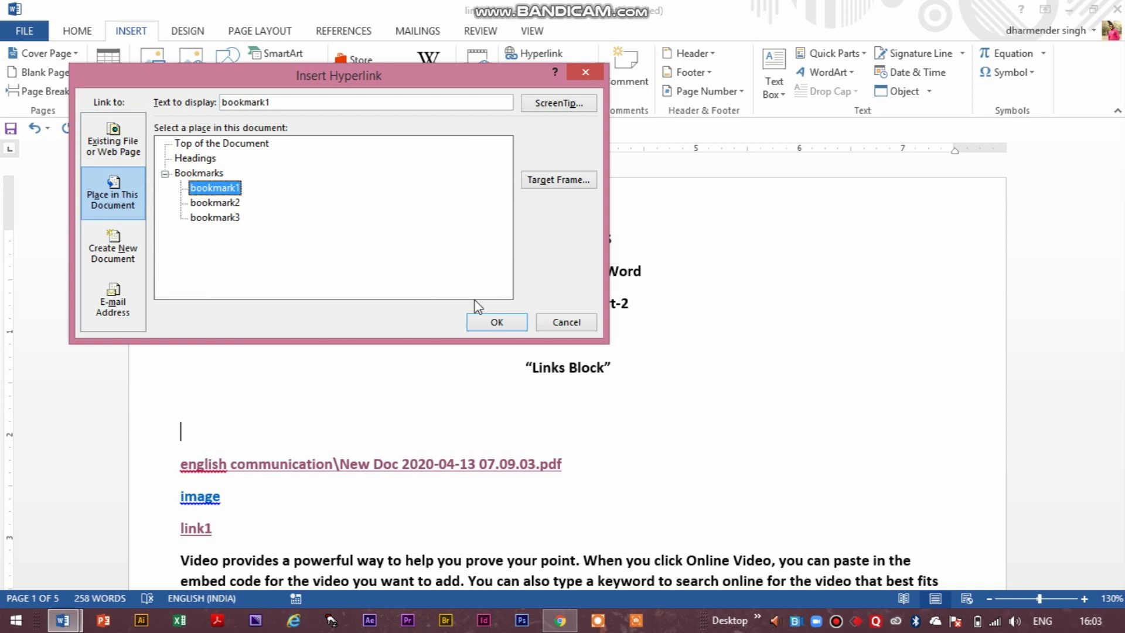
click(500, 322)
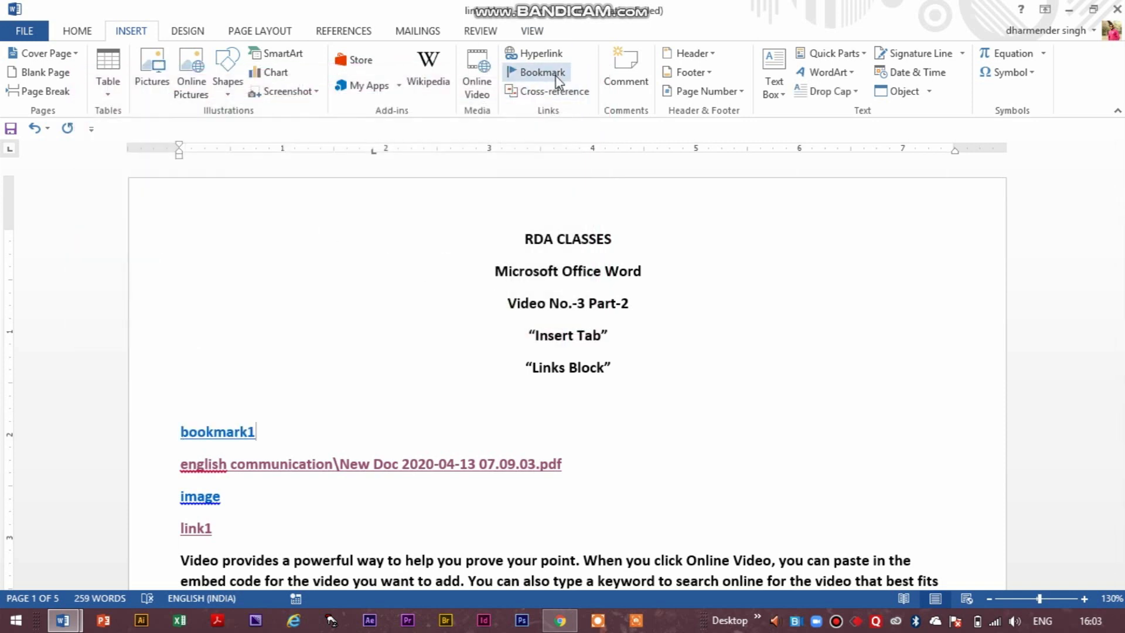
ctrl+click(237, 440)
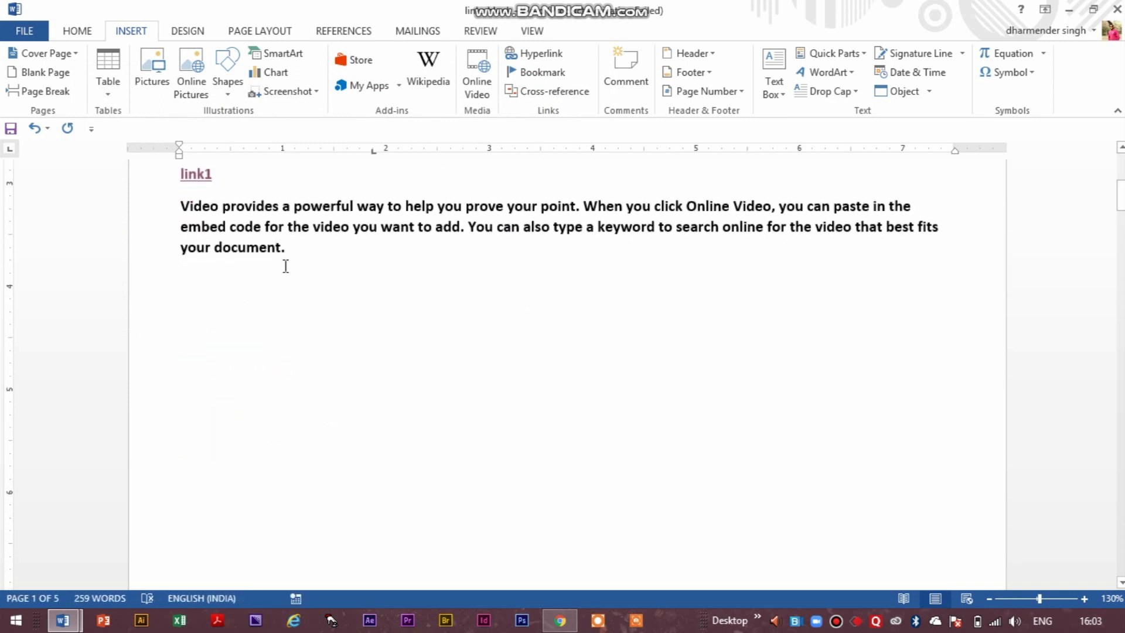
scroll(273, 259, up, 5)
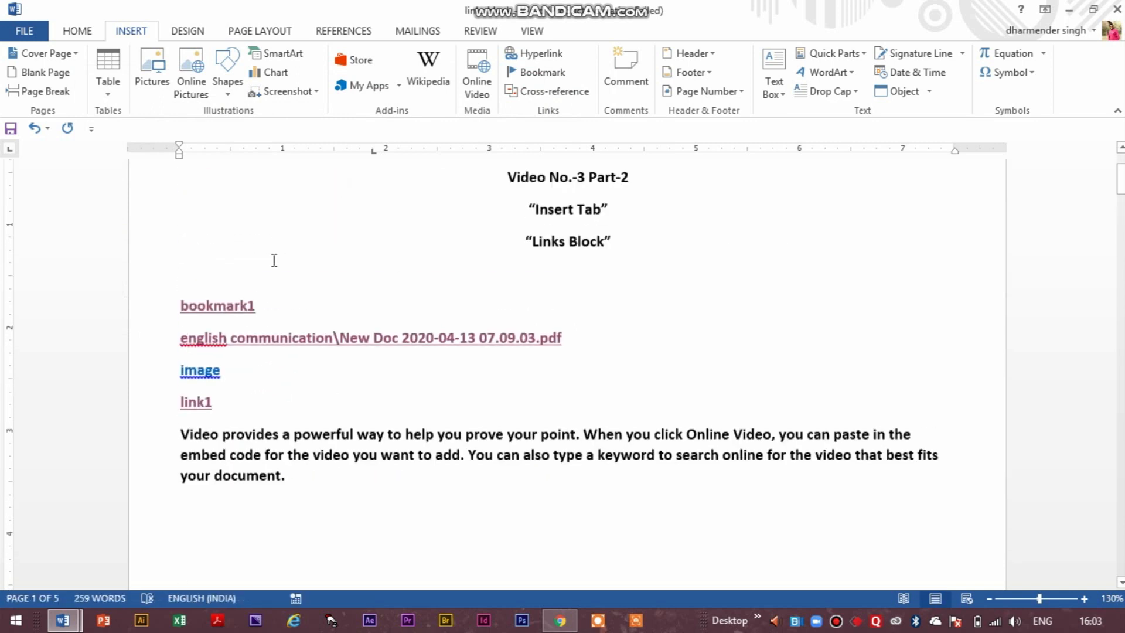
Insert a hyperlink to bookmark2 on a new line below the bookmark1 link and follow it.
click(265, 327)
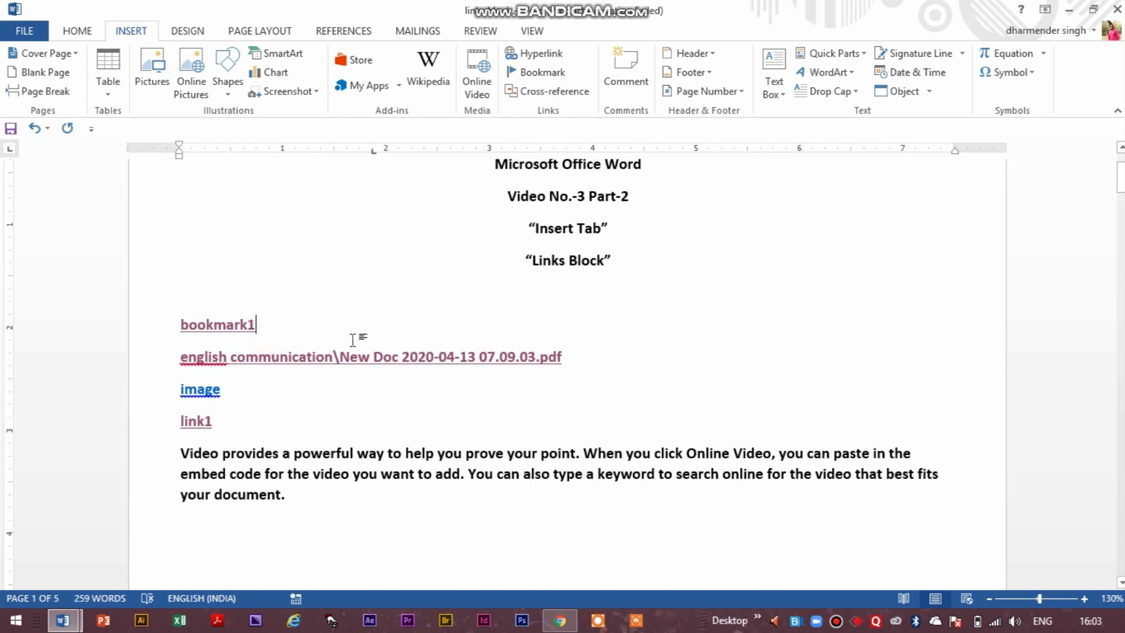
key(Return)
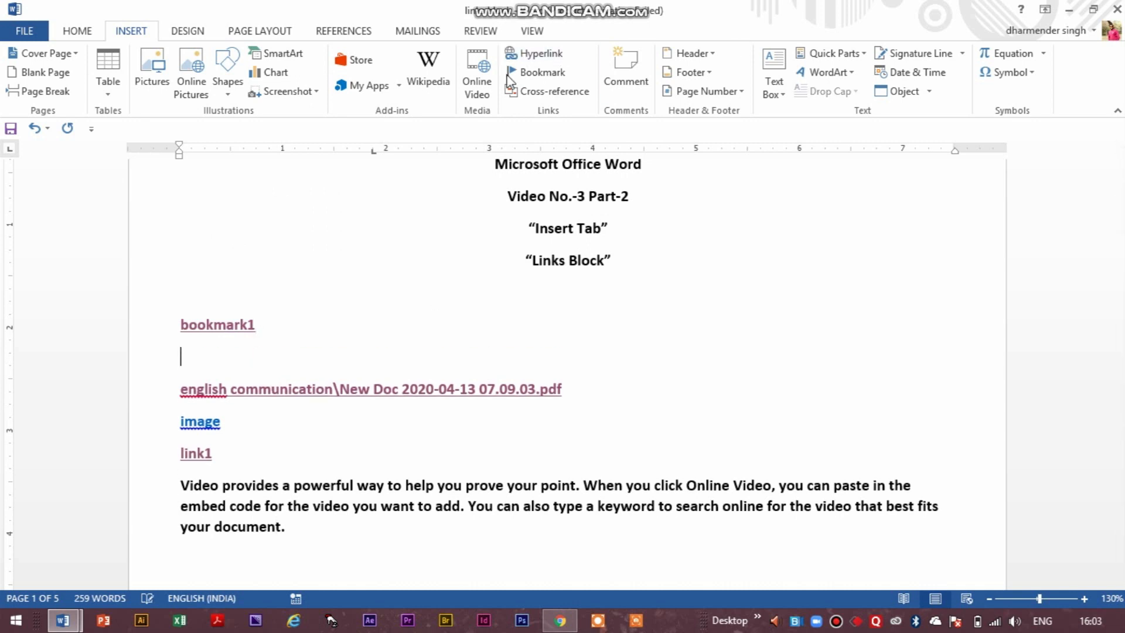
click(531, 54)
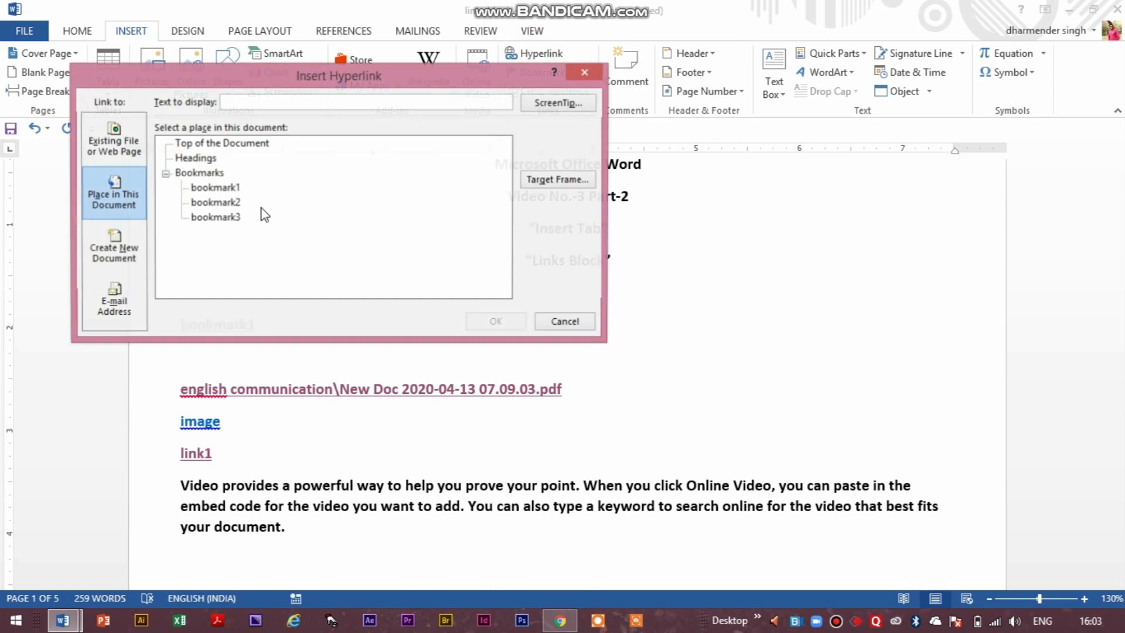
click(205, 203)
click(487, 323)
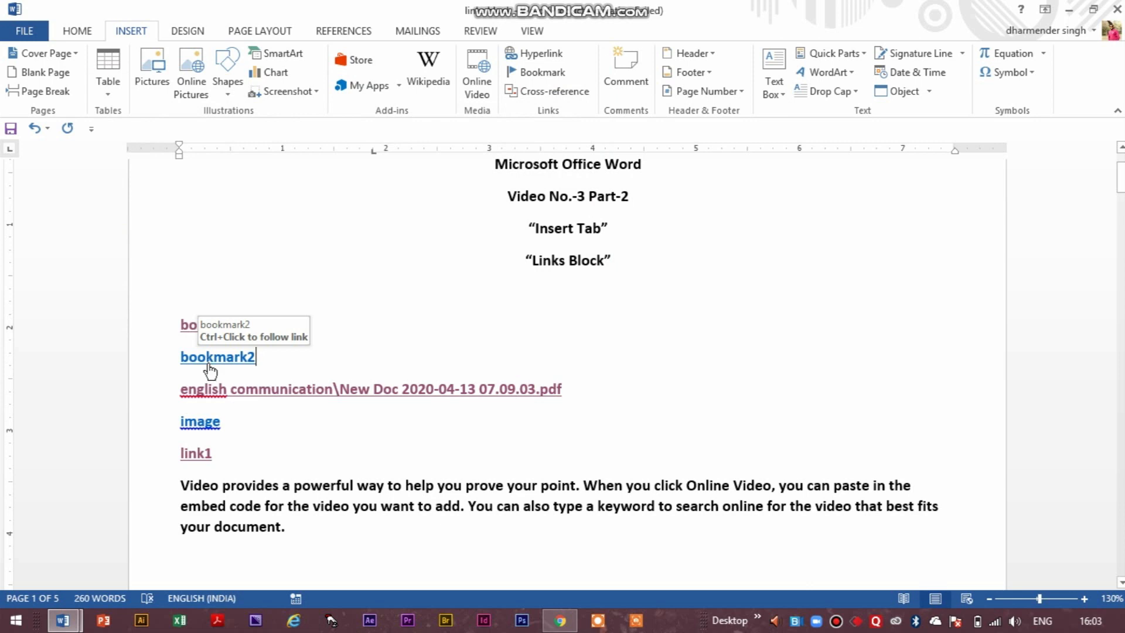
ctrl+click(209, 365)
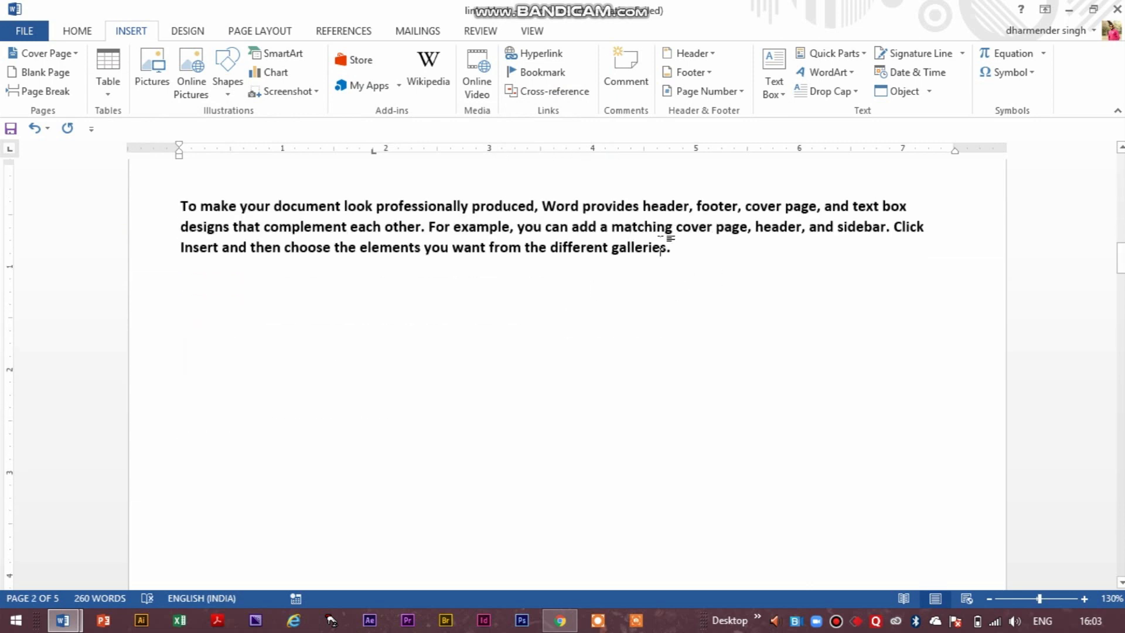
scroll(662, 240, up, 15)
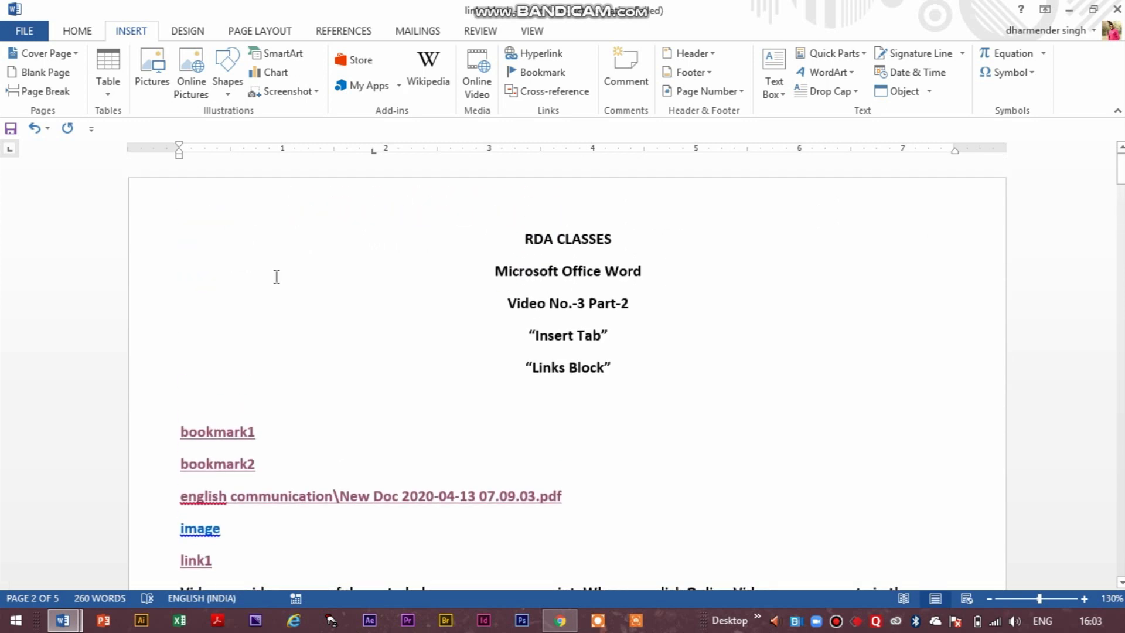
Insert a hyperlink to the Top of the Document on the empty line at the end of page 5 and follow it.
scroll(718, 311, down, 8)
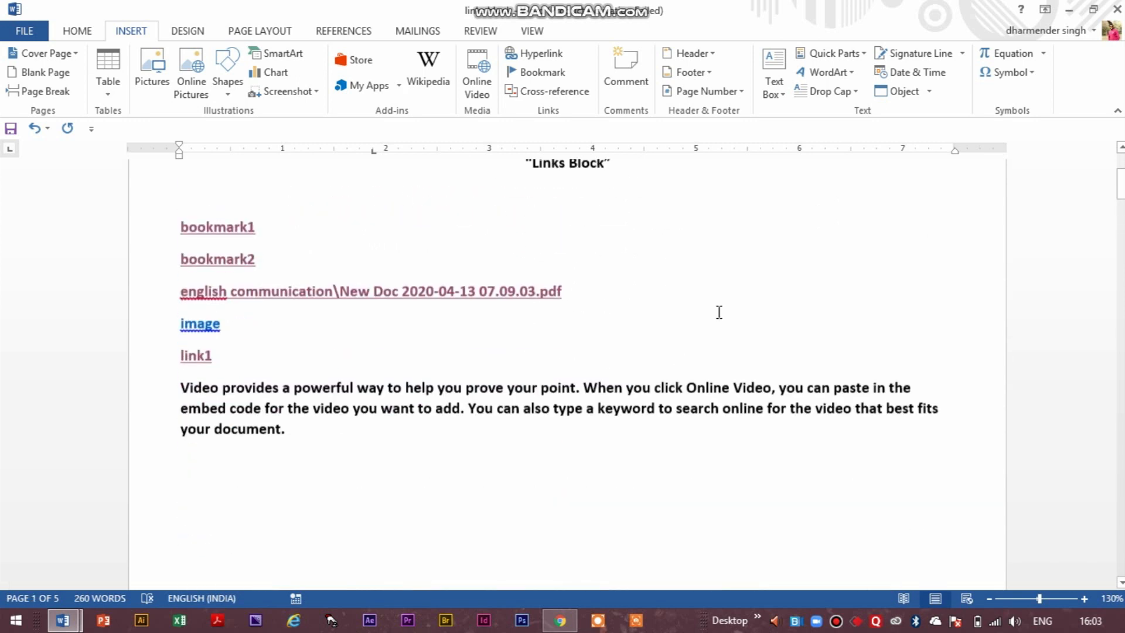
drag(1120, 197, 1121, 197)
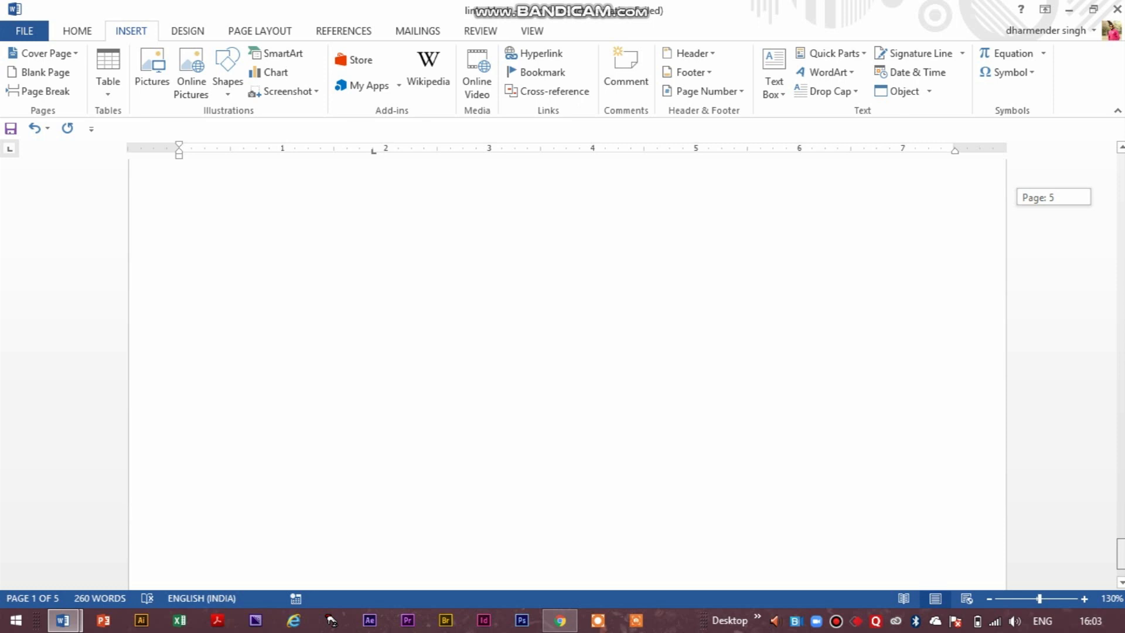
click(216, 456)
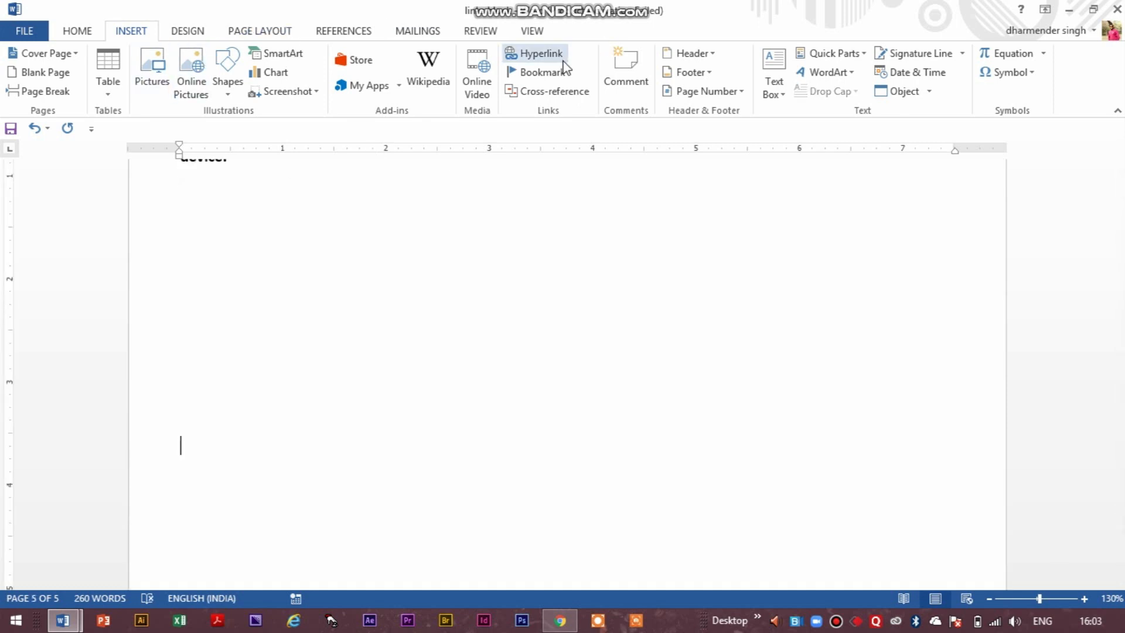
key(ctrl+k)
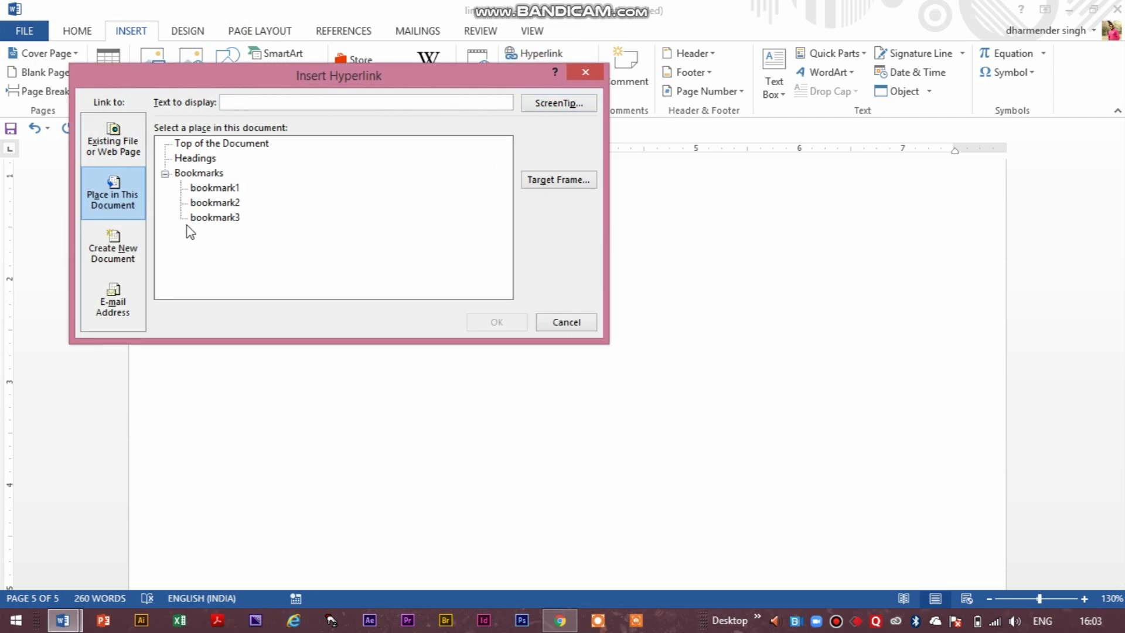
click(201, 144)
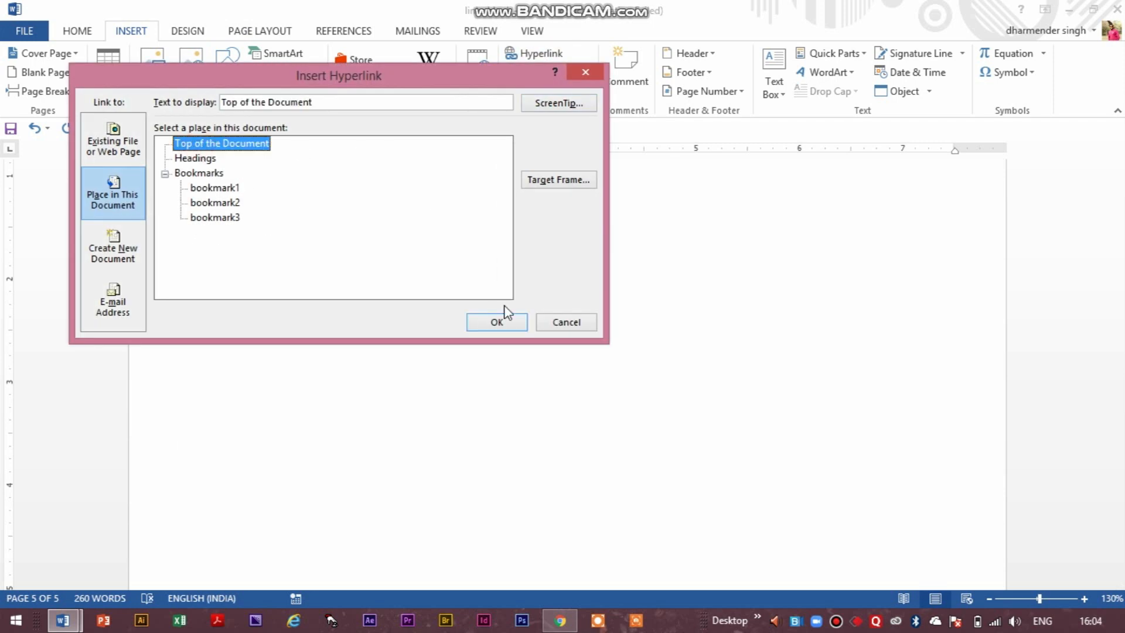
click(496, 322)
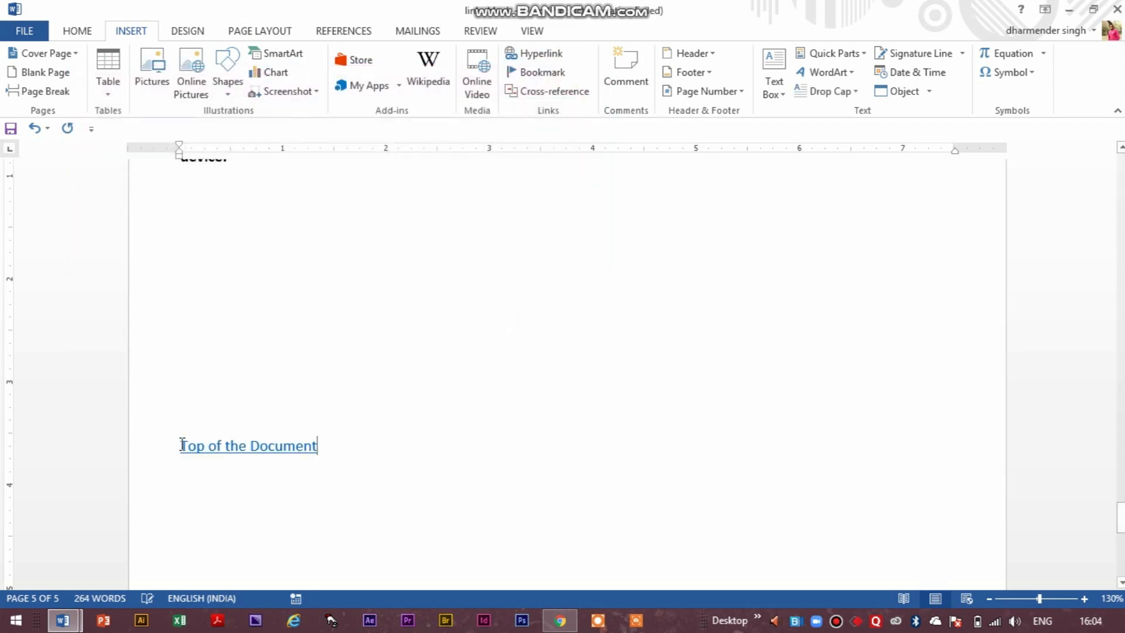
ctrl+click(275, 450)
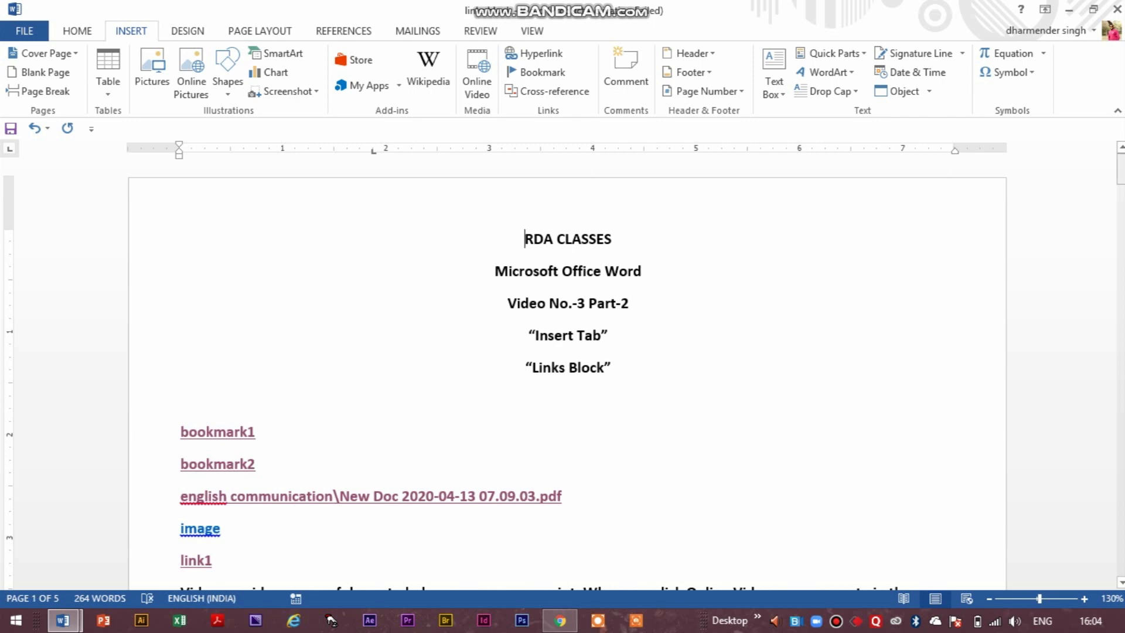
Delete all links, paragraphs and other content below the "Links Block" heading through the end of the document.
scroll(683, 319, down, 5)
click(238, 339)
scroll(593, 254, down, 5)
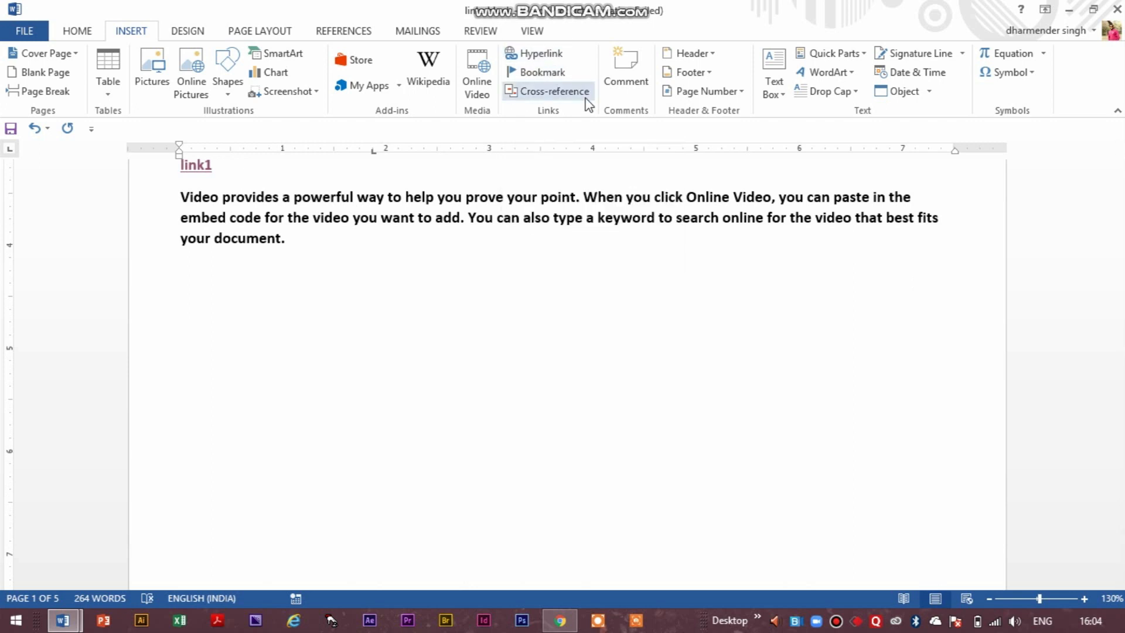
scroll(558, 404, up, 5)
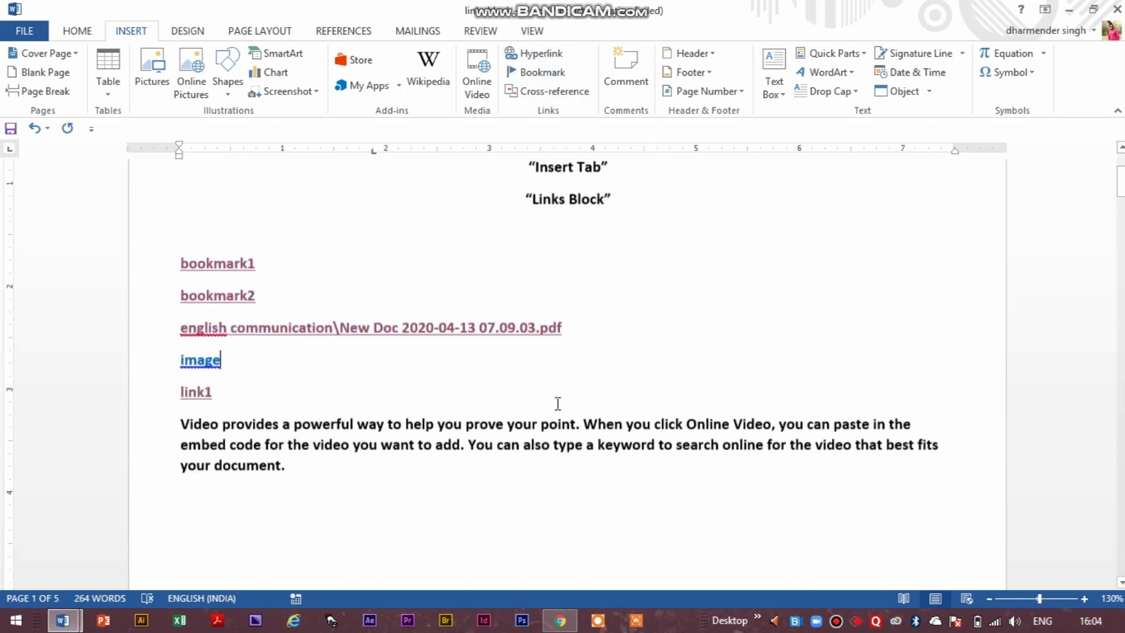
drag(174, 279, 758, 261)
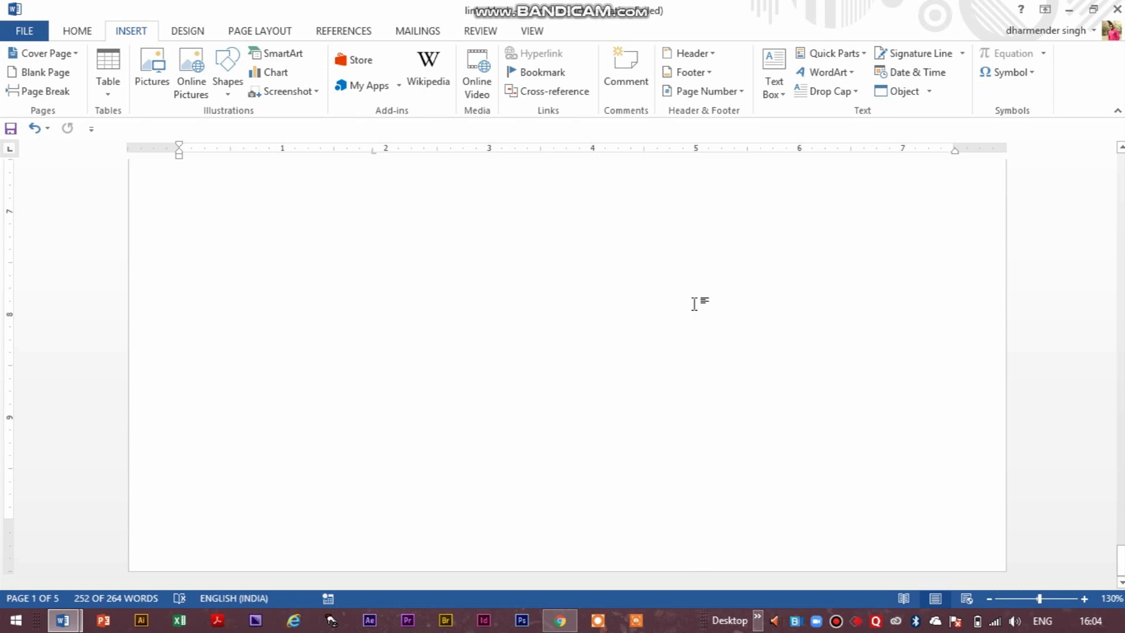
key(Delete)
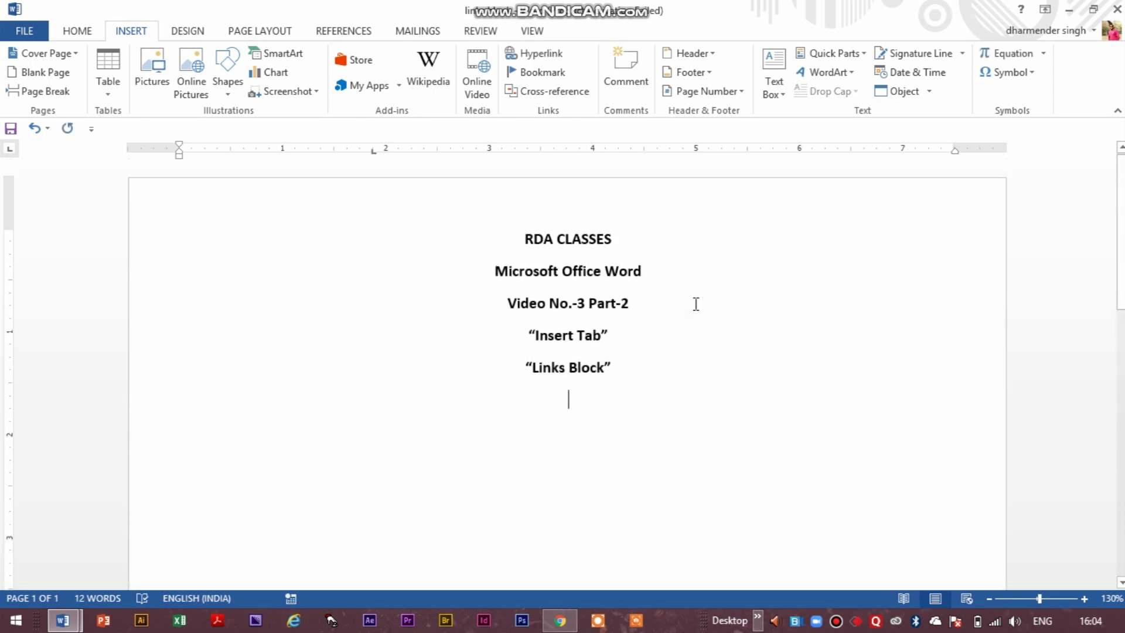
Add empty lines below the "Links Block" heading until the insertion point reaches page 2.
key(Return)
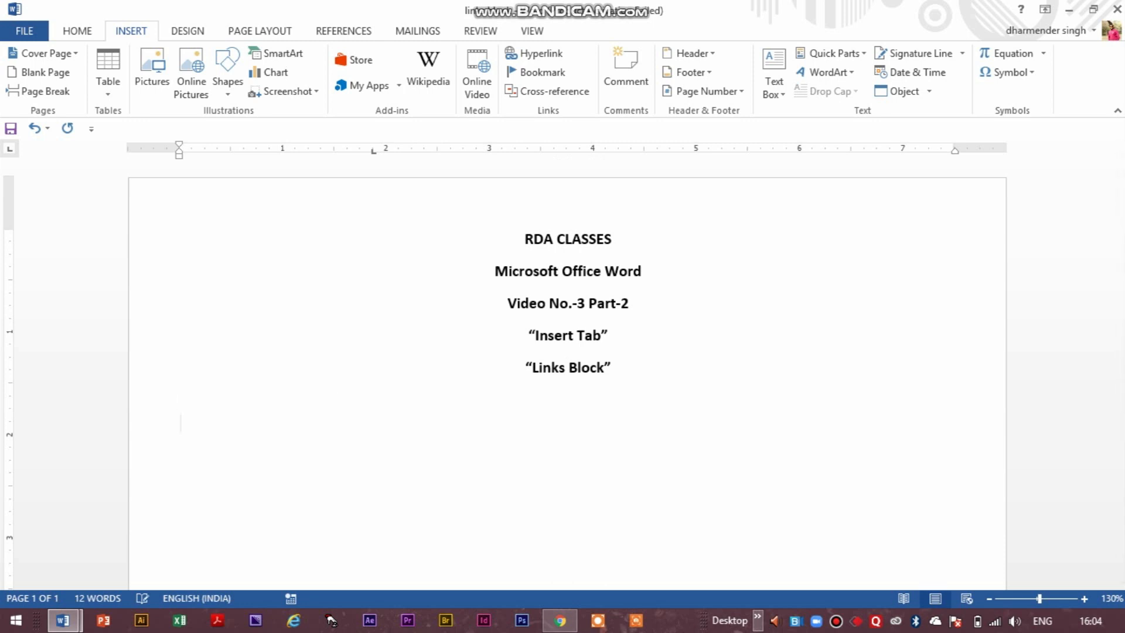
key(Return)
key(Return)
key(Return)
key(Return)
key(Return)
key(Return)
key(Return)
key(Return)
key(Return)
key(Return)
key(Return)
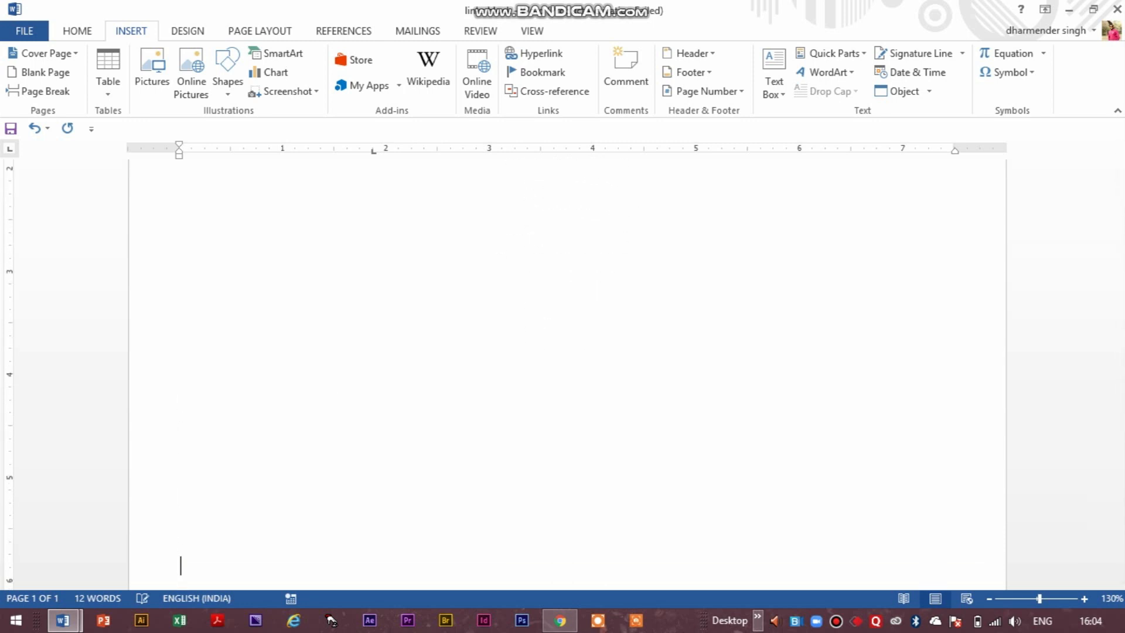
key(Return)
key(Return)
key(Return)
key(Return)
key(Return)
key(Return)
key(Return)
key(Return)
key(Return)
key(Return)
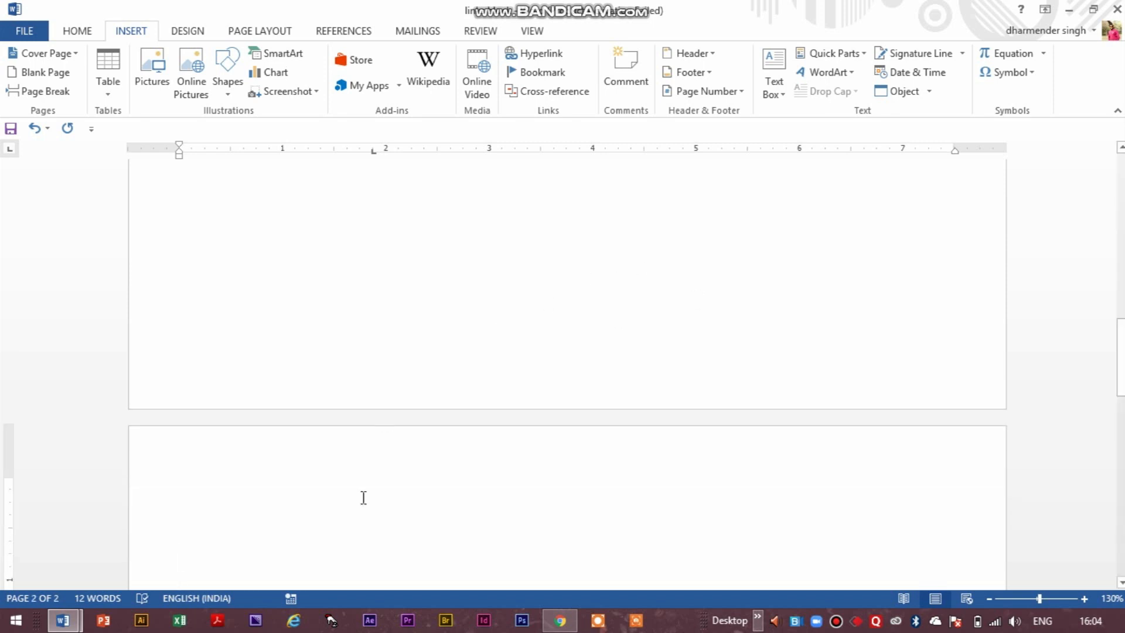
Insert a table with five columns and three rows at the start of page 2.
click(204, 495)
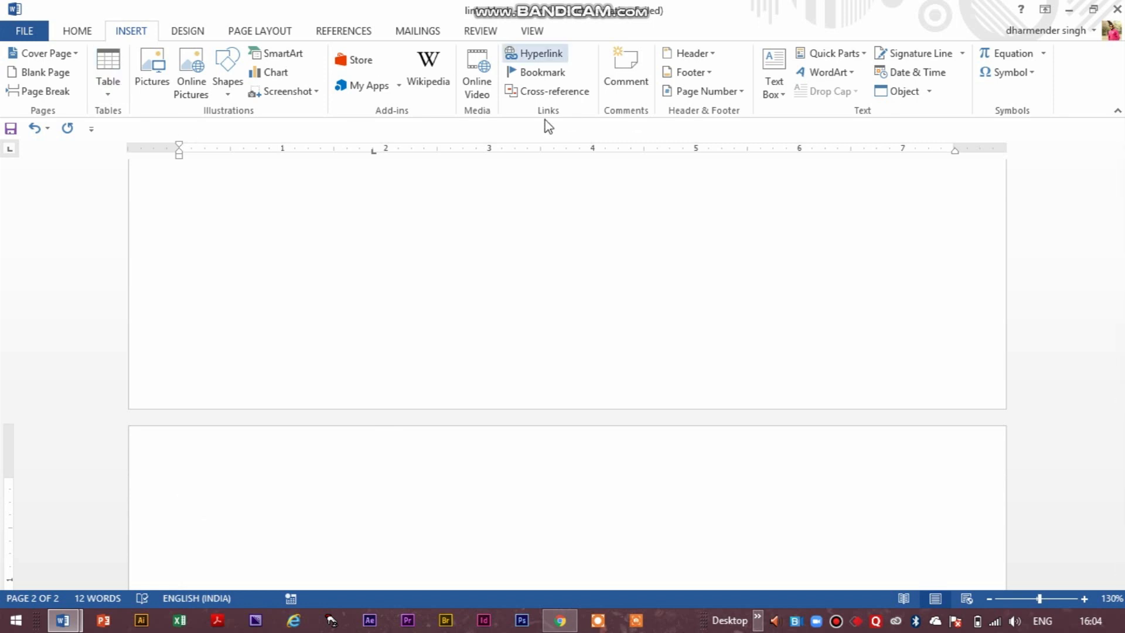
click(110, 68)
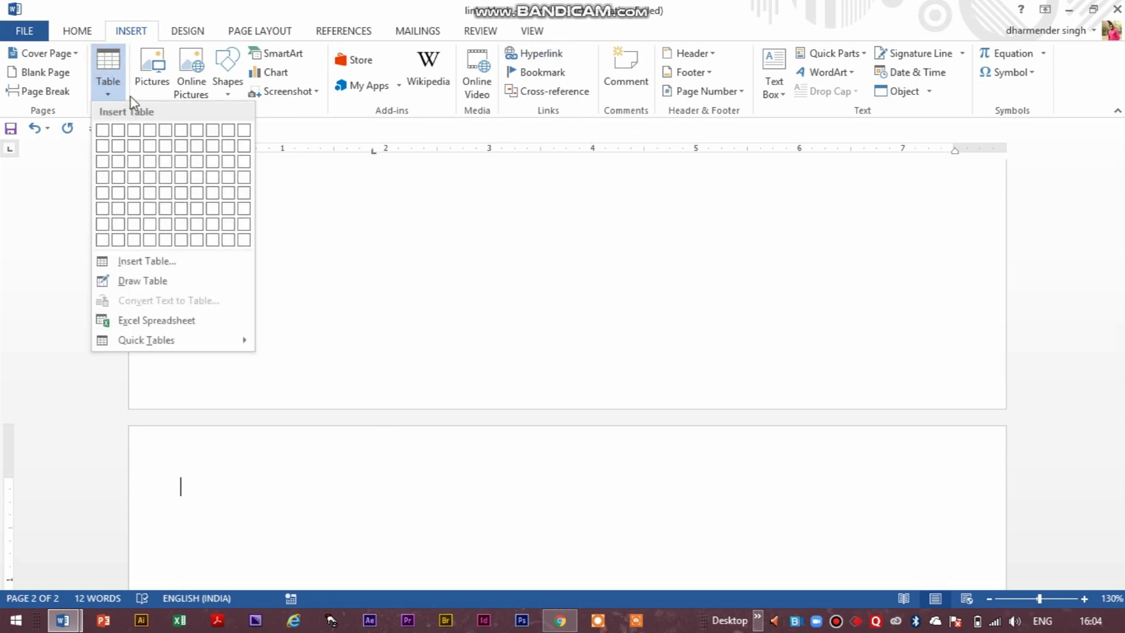
click(174, 156)
Insert a caption for the whole five-column table, using the Table label and the position Above selected item.
scroll(598, 390, down, 3)
click(314, 414)
right_click(314, 414)
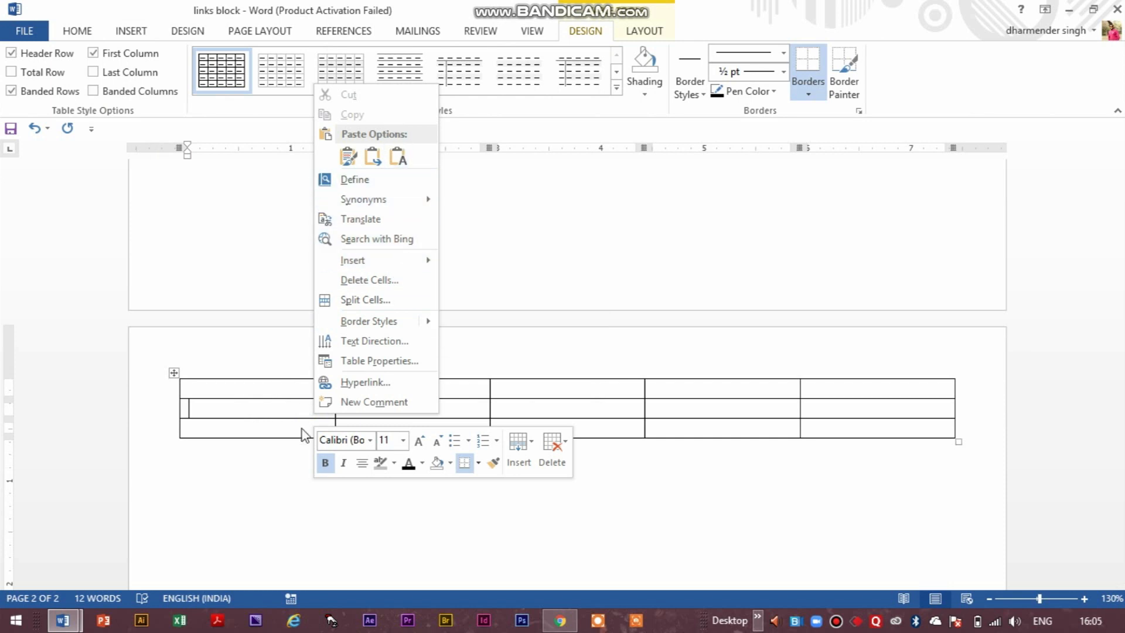
click(270, 524)
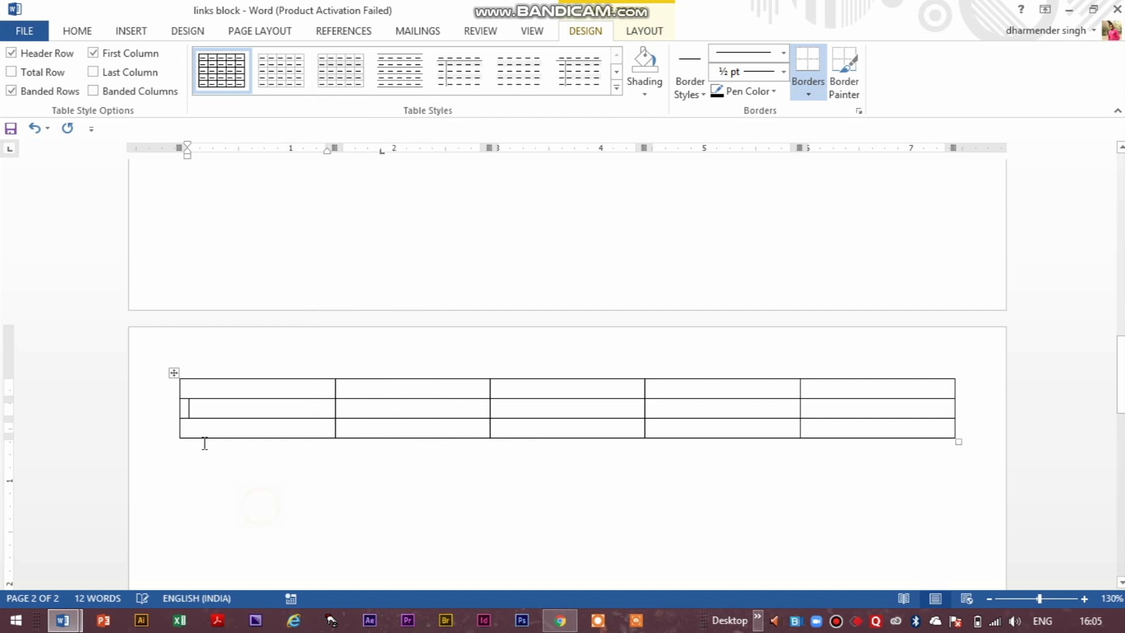
right_click(174, 374)
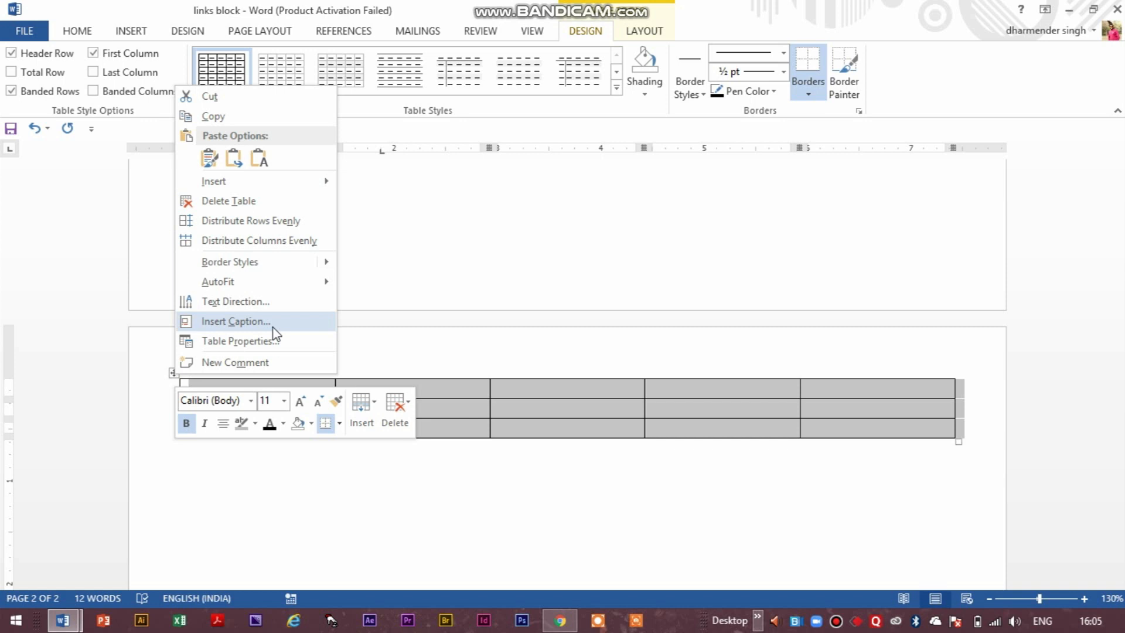
click(394, 523)
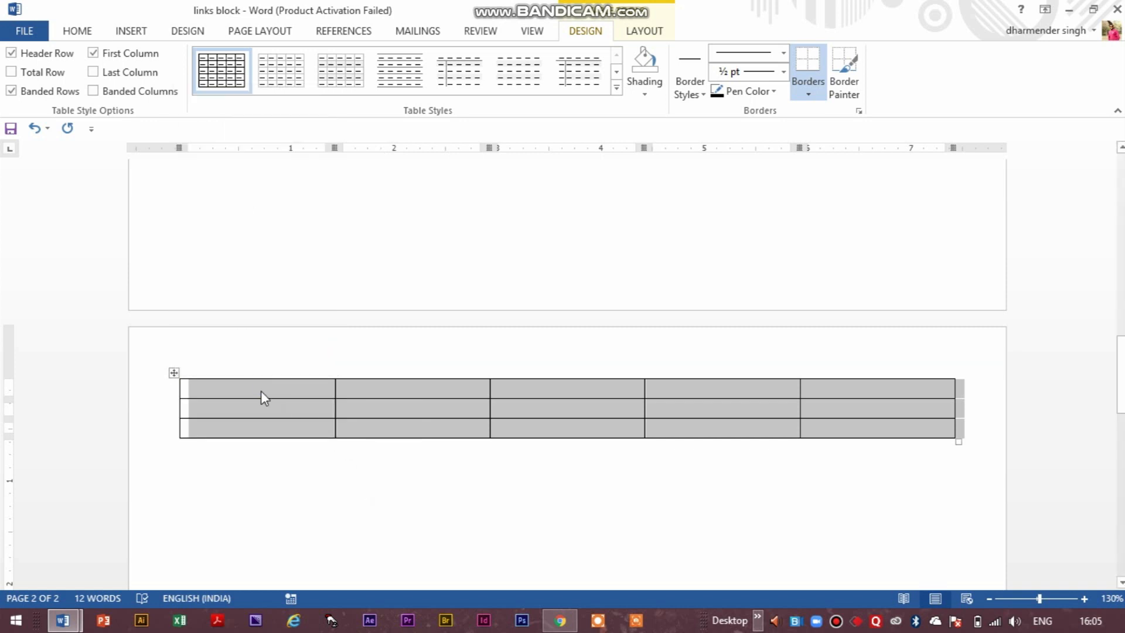
right_click(262, 392)
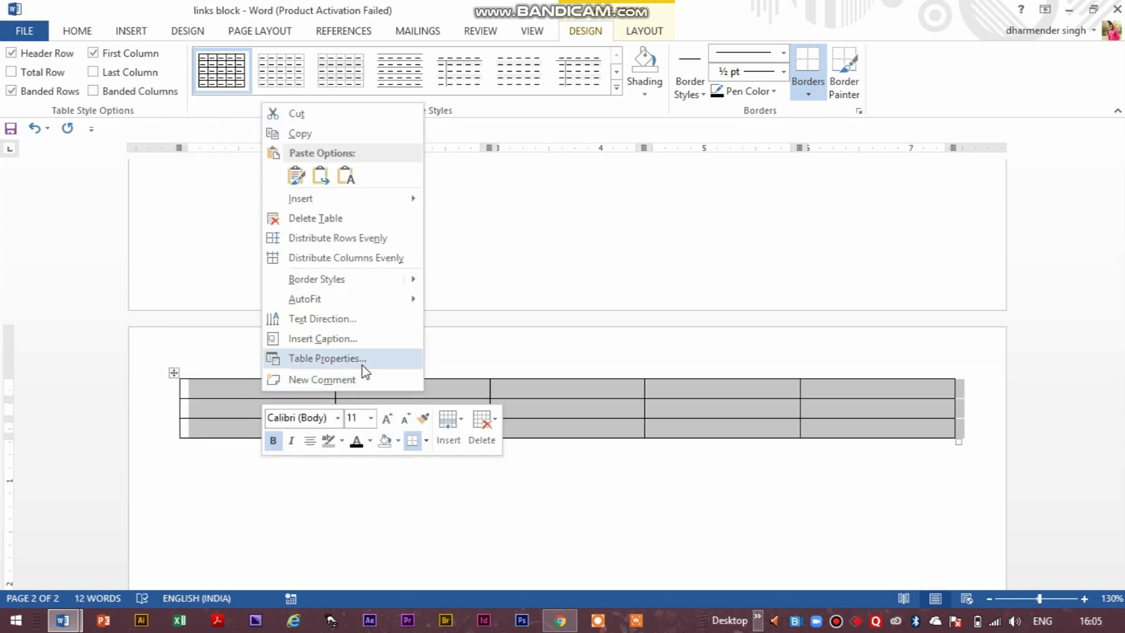
click(376, 340)
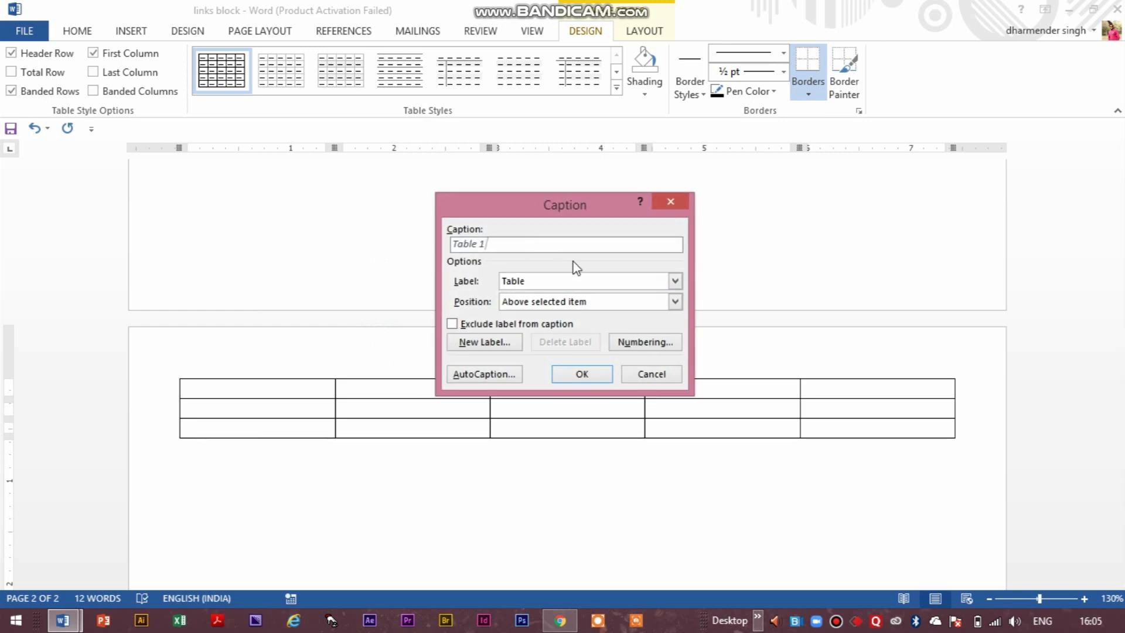
click(676, 280)
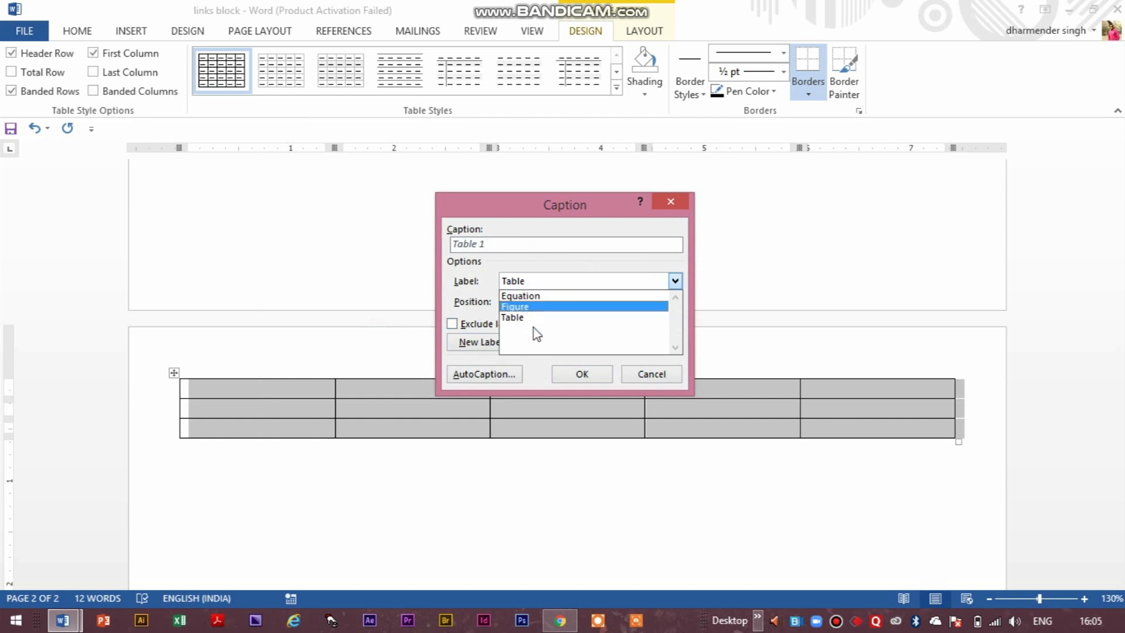
click(505, 317)
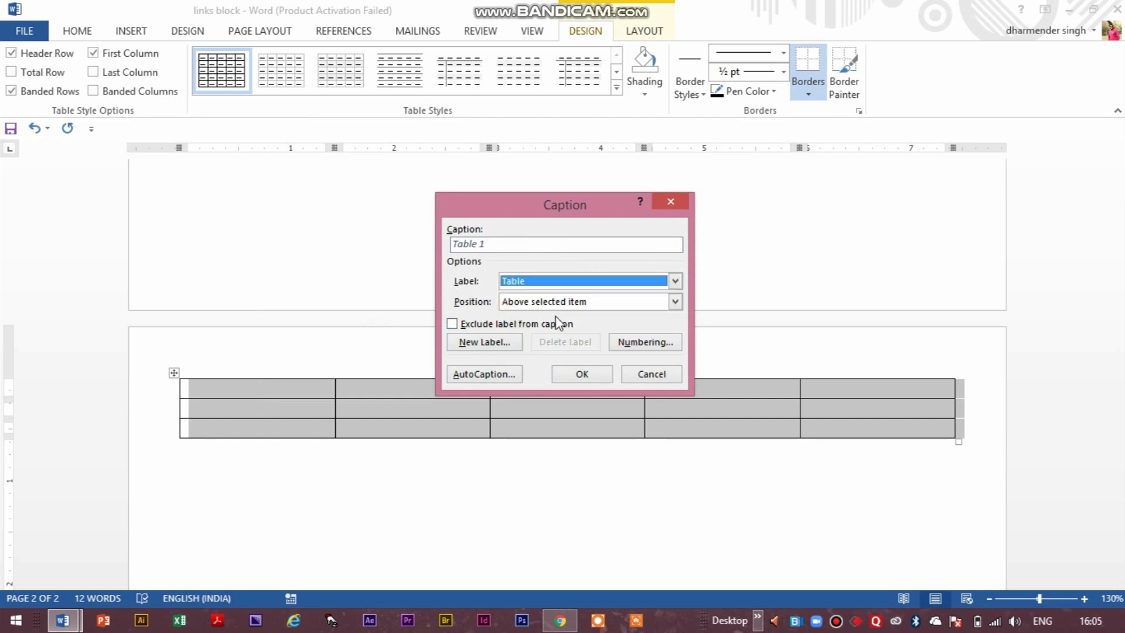
click(625, 300)
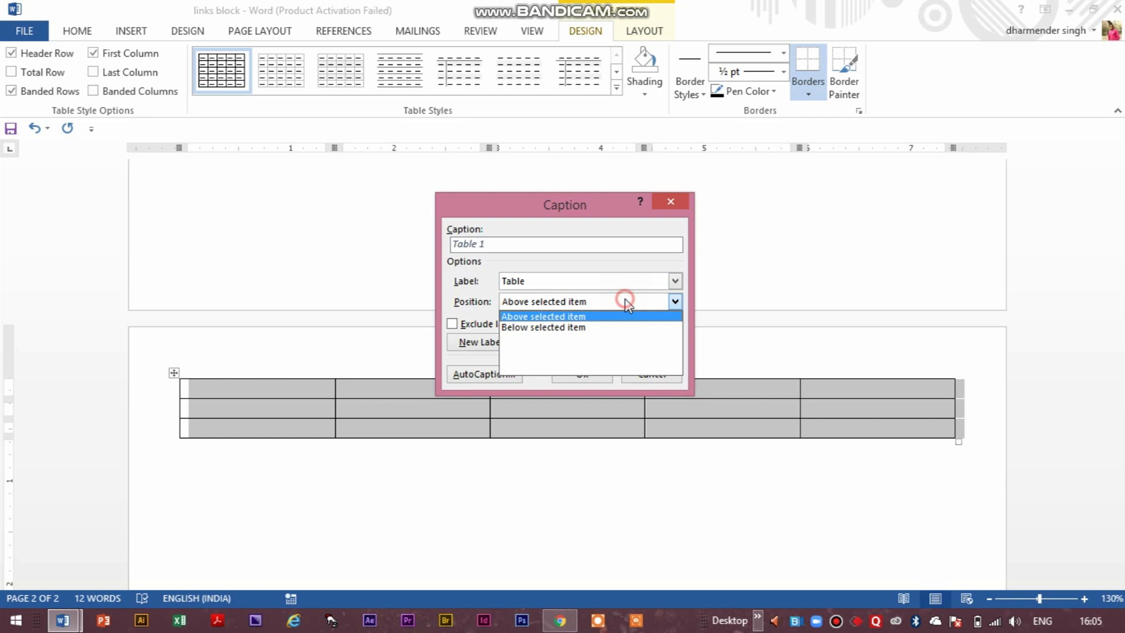
click(562, 318)
click(586, 372)
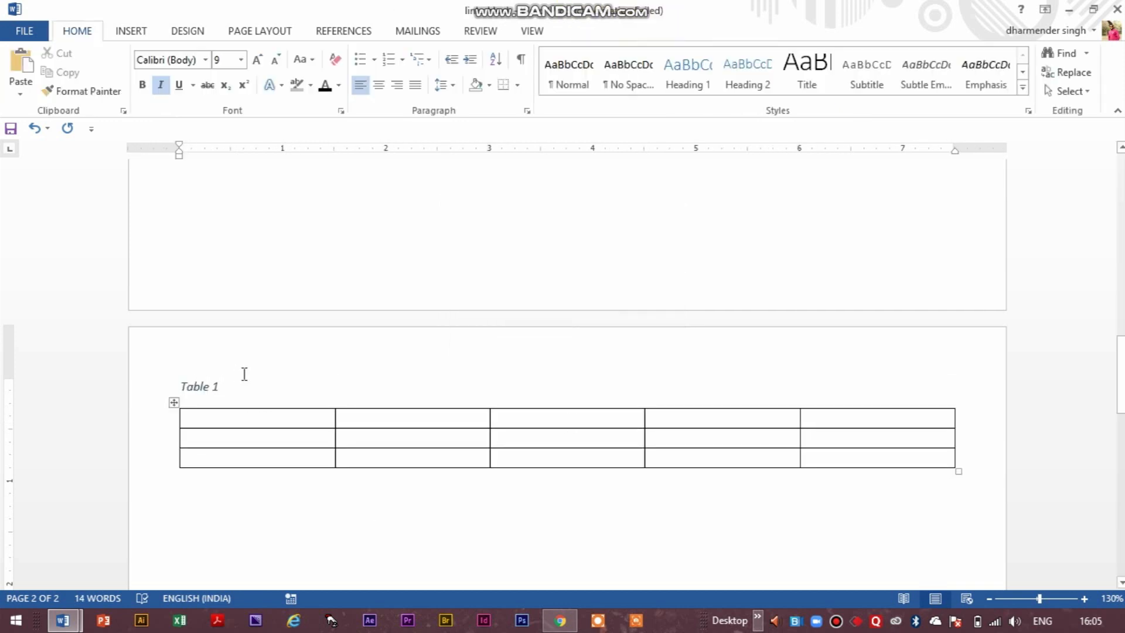
Place the insertion point near the end of page 2 and add empty lines until it reaches page 3.
scroll(329, 396, down, 15)
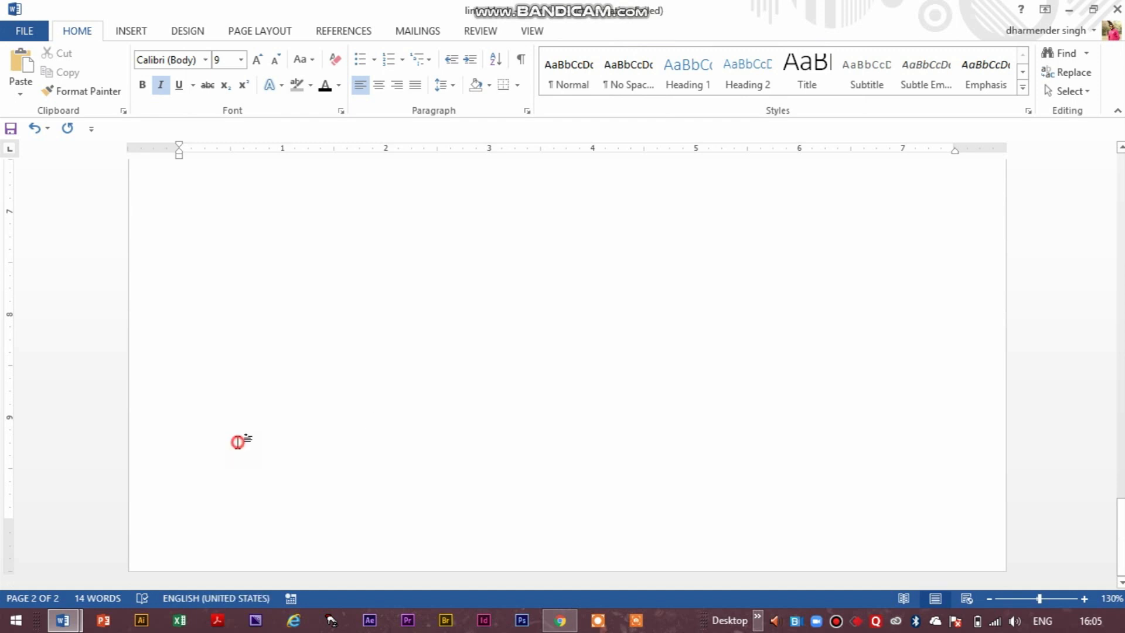
double_click(237, 442)
key(Return)
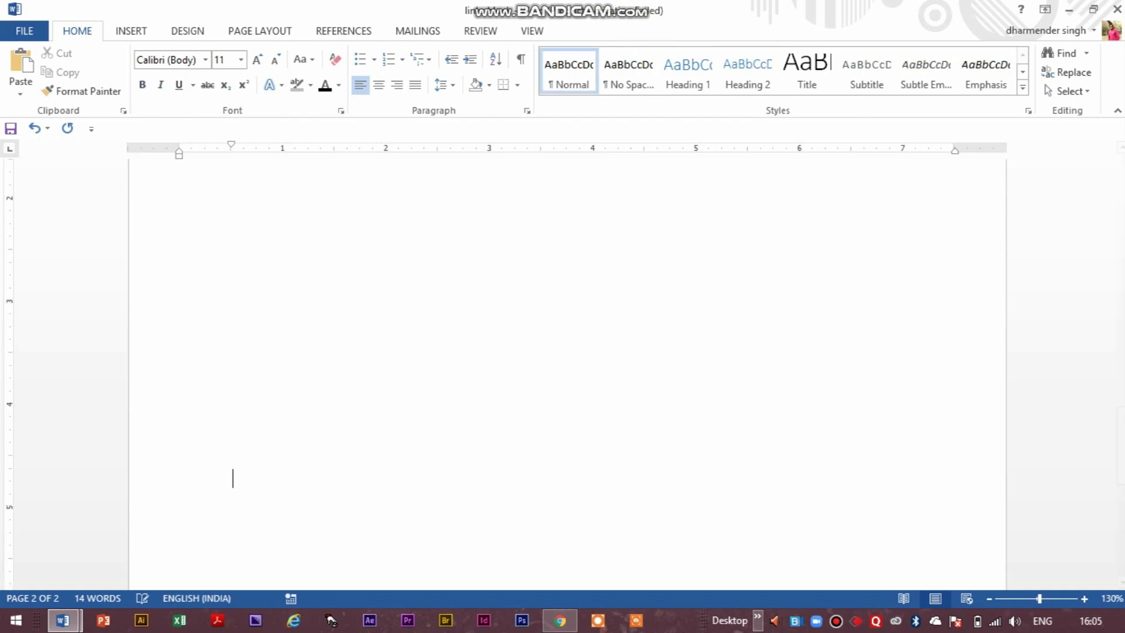
key(Return)
key(Return)
key(Return)
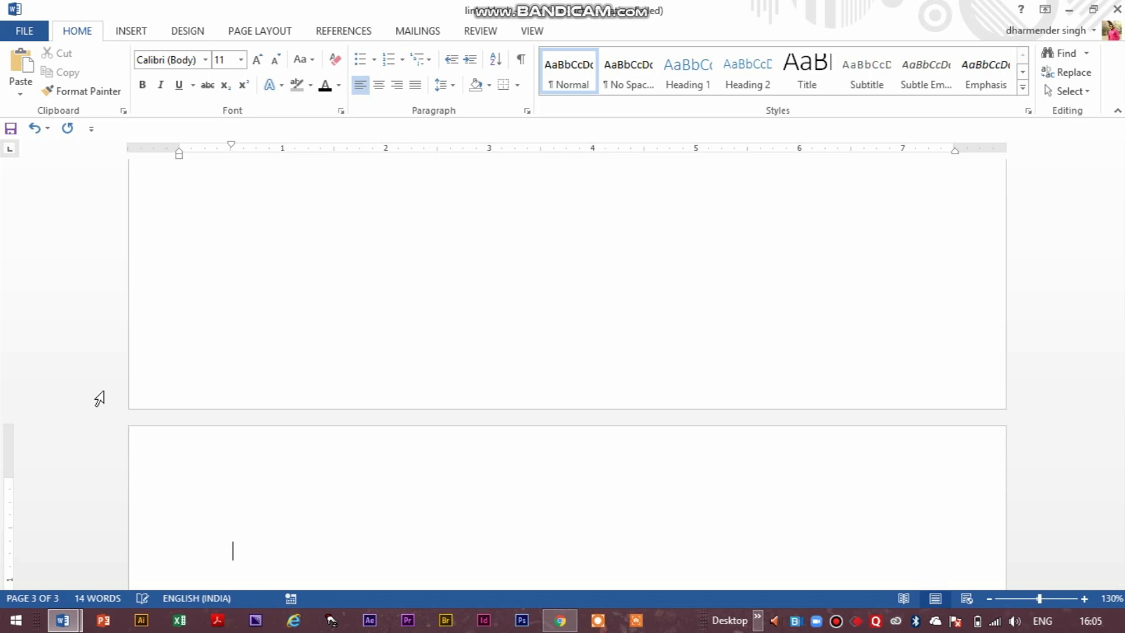
Insert a four-column table near the start of page 3.
right_click(238, 540)
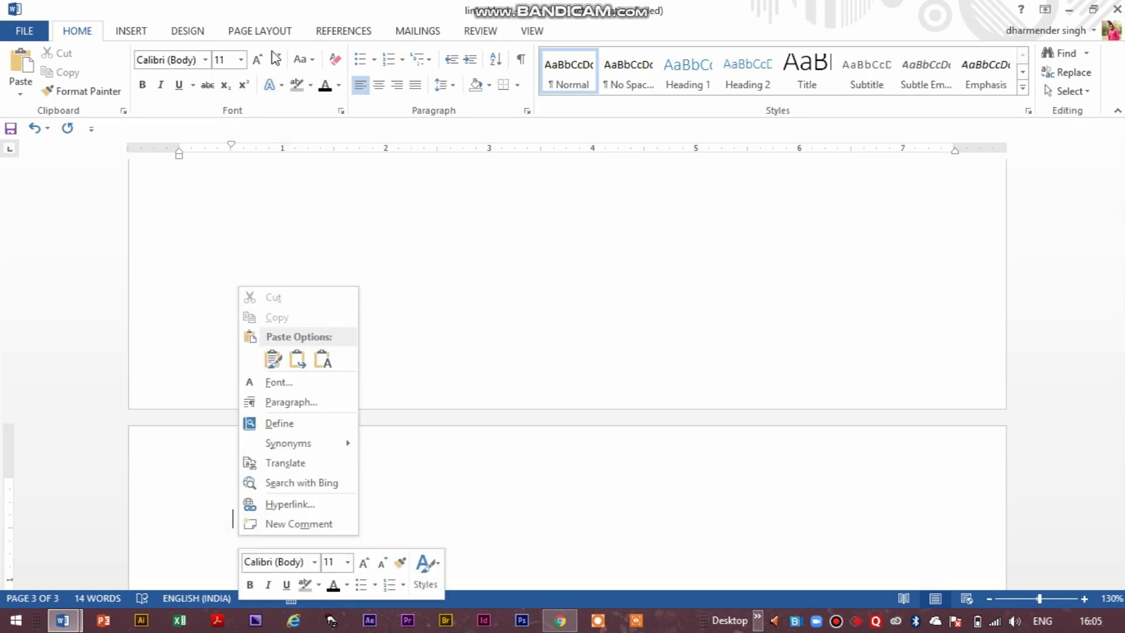
click(131, 34)
click(108, 76)
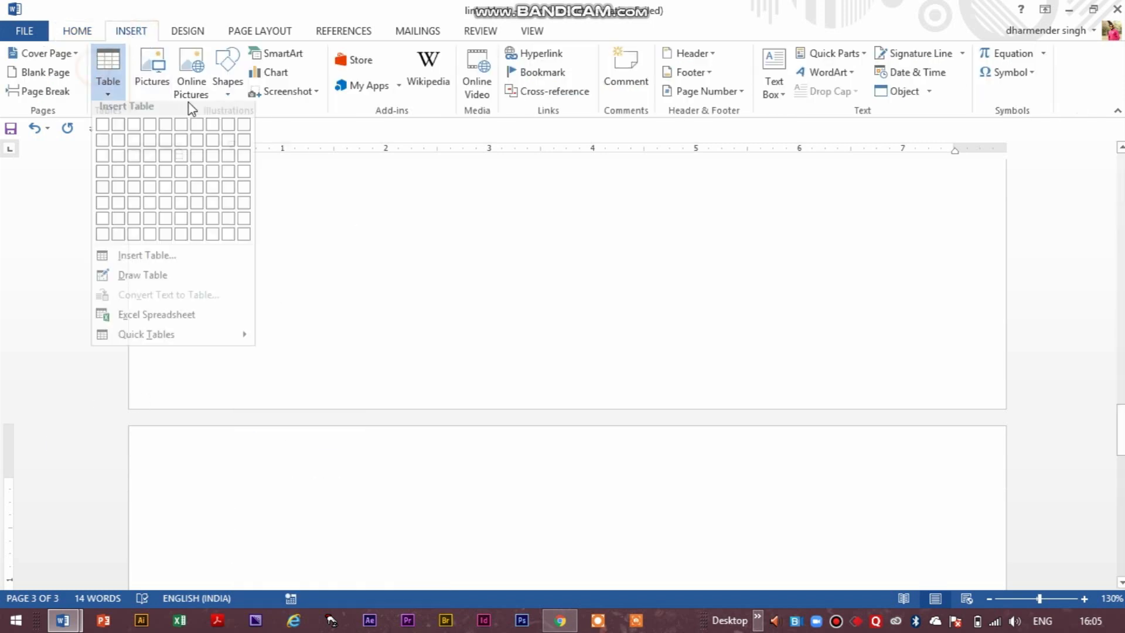
click(593, 535)
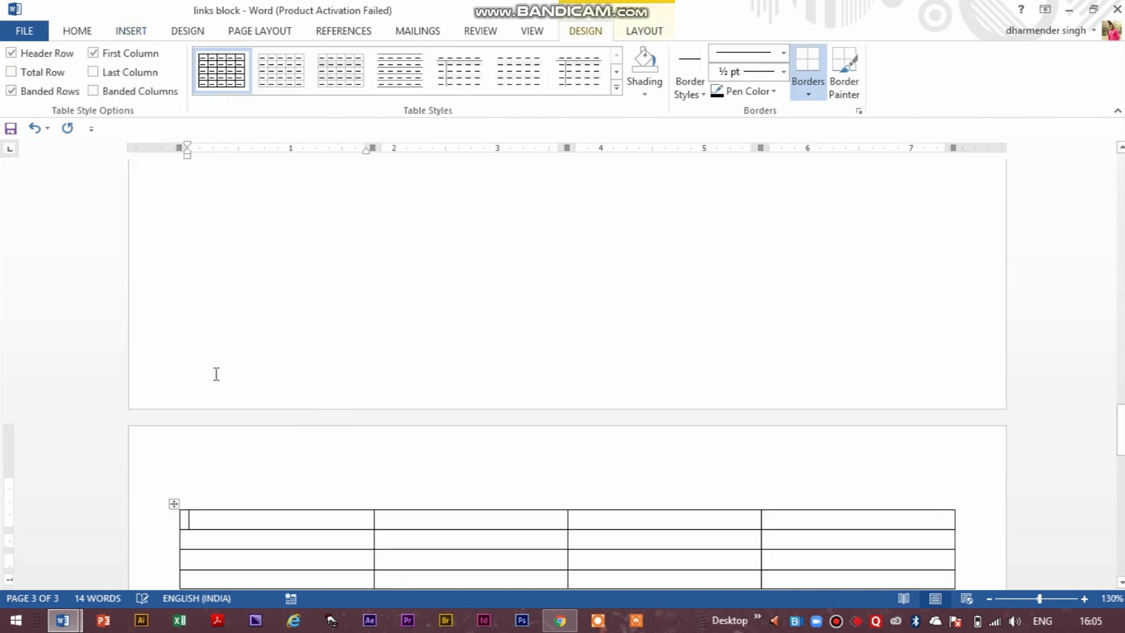
Select the whole four-column table on page 3 and insert a Table caption above it.
right_click(165, 511)
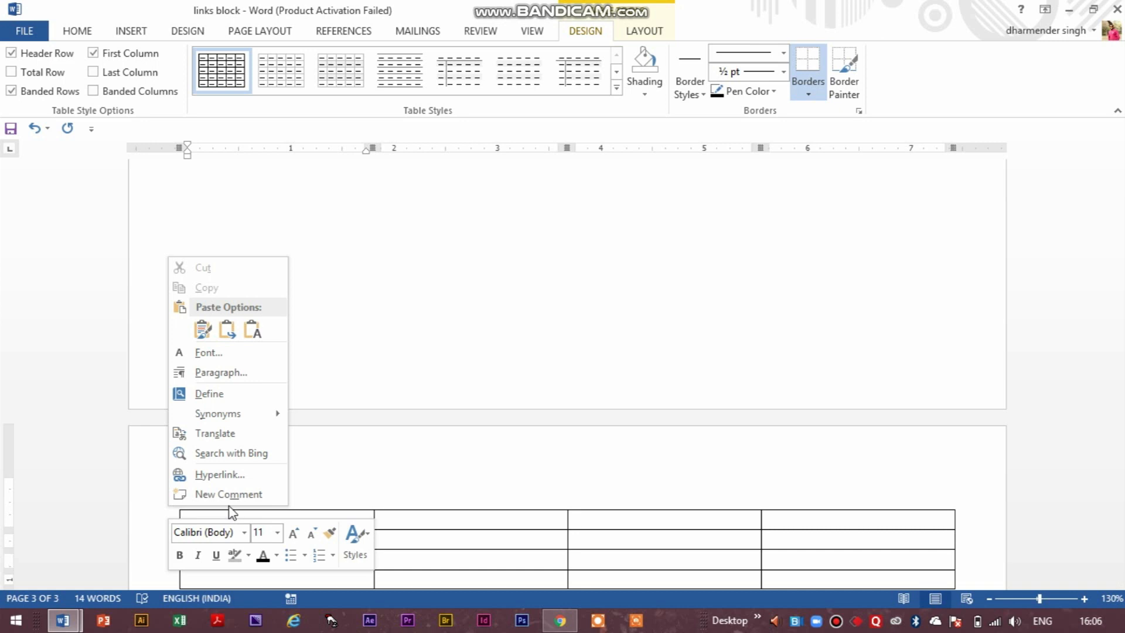
click(497, 562)
right_click(174, 504)
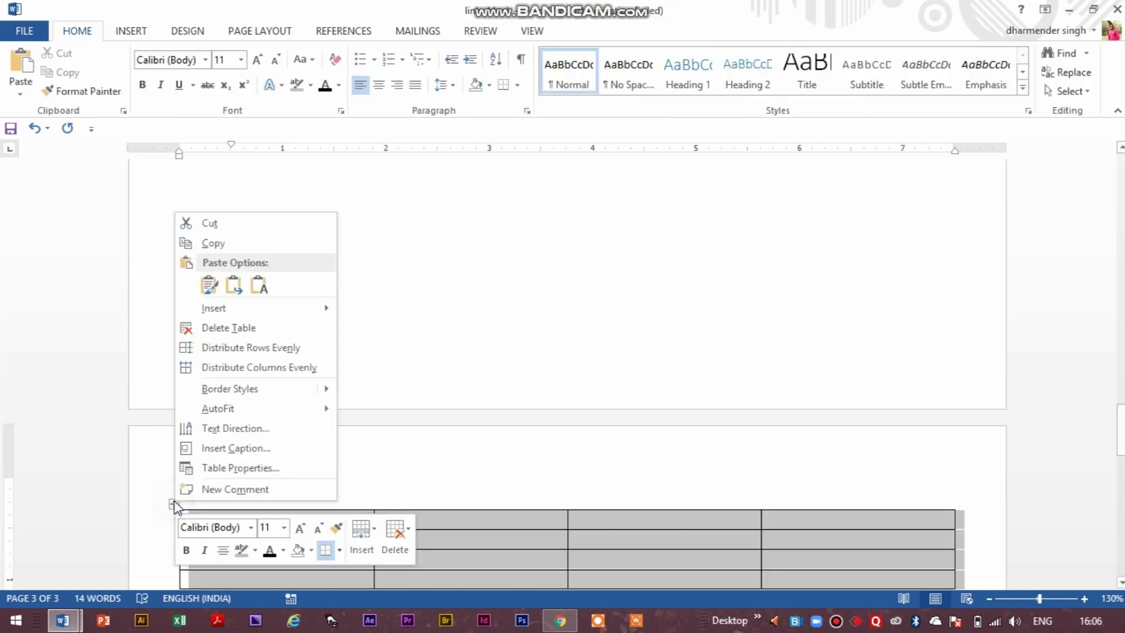
click(255, 452)
click(582, 378)
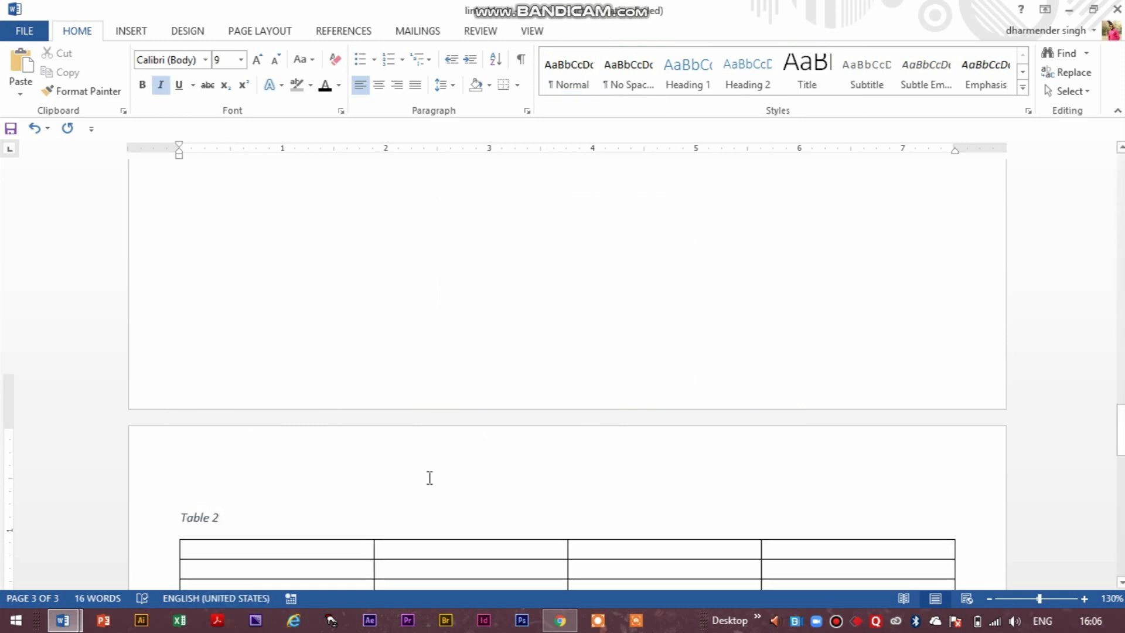
Insert a hyperlinked cross-reference to the entire caption of Table 1 on the empty line below the page 1 headings.
scroll(440, 478, down, 2)
scroll(442, 478, up, 8)
scroll(441, 478, up, 15)
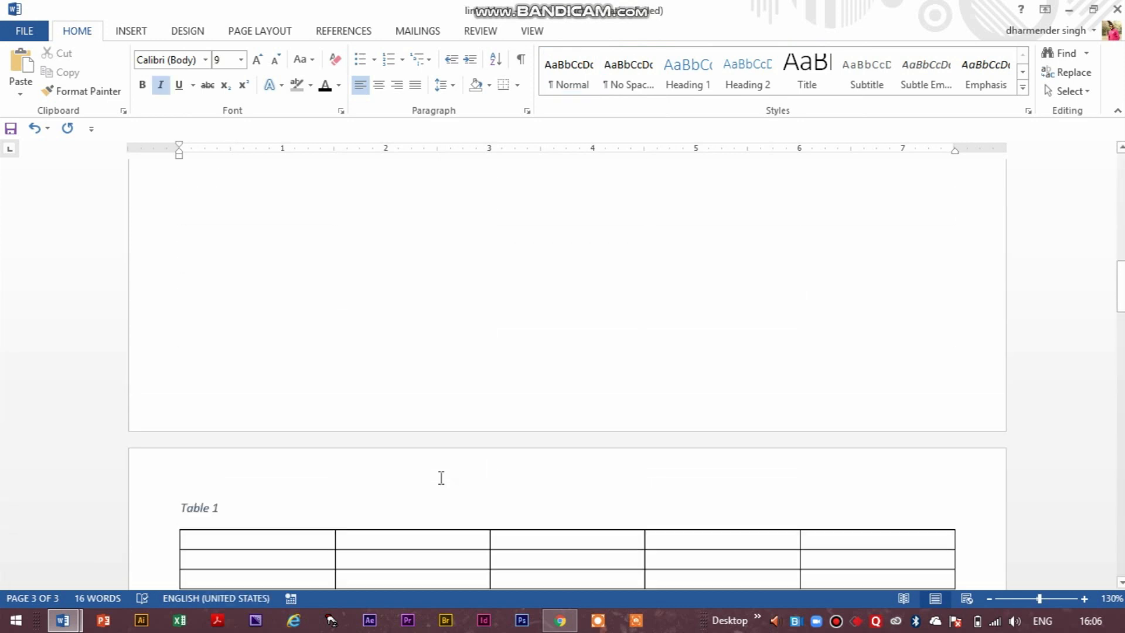
scroll(299, 415, down, 2)
click(222, 333)
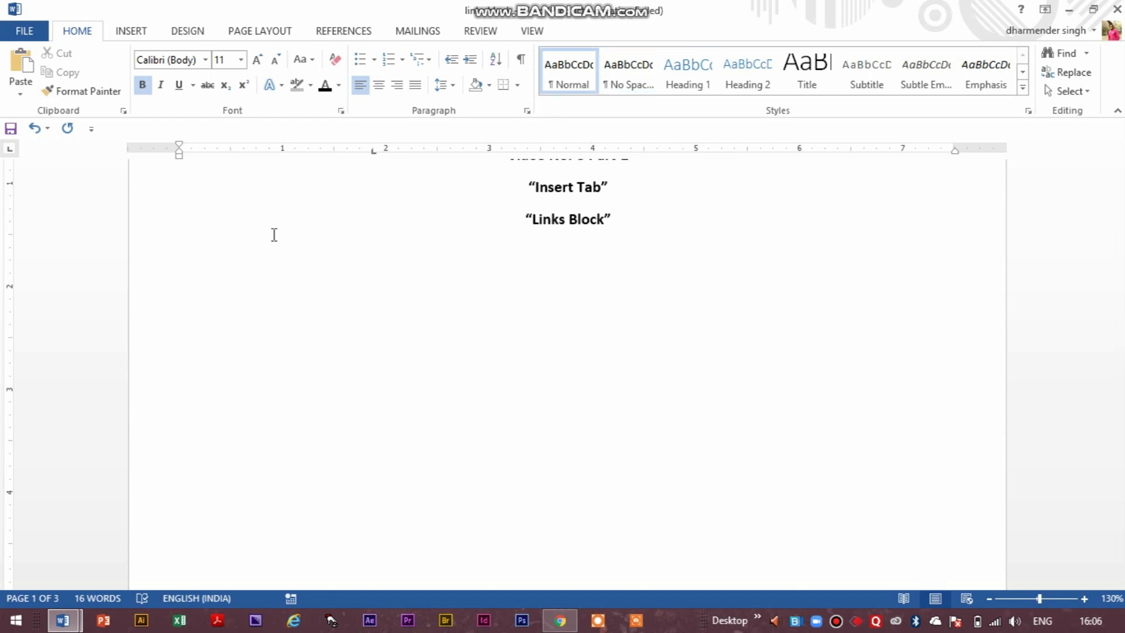
click(150, 30)
click(533, 91)
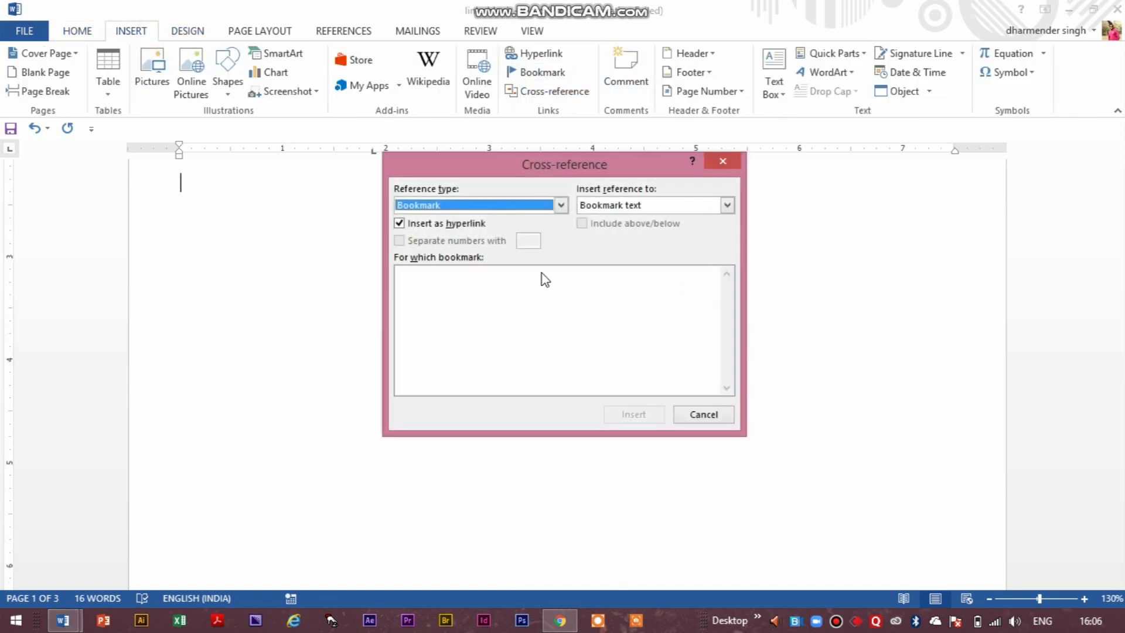
click(561, 205)
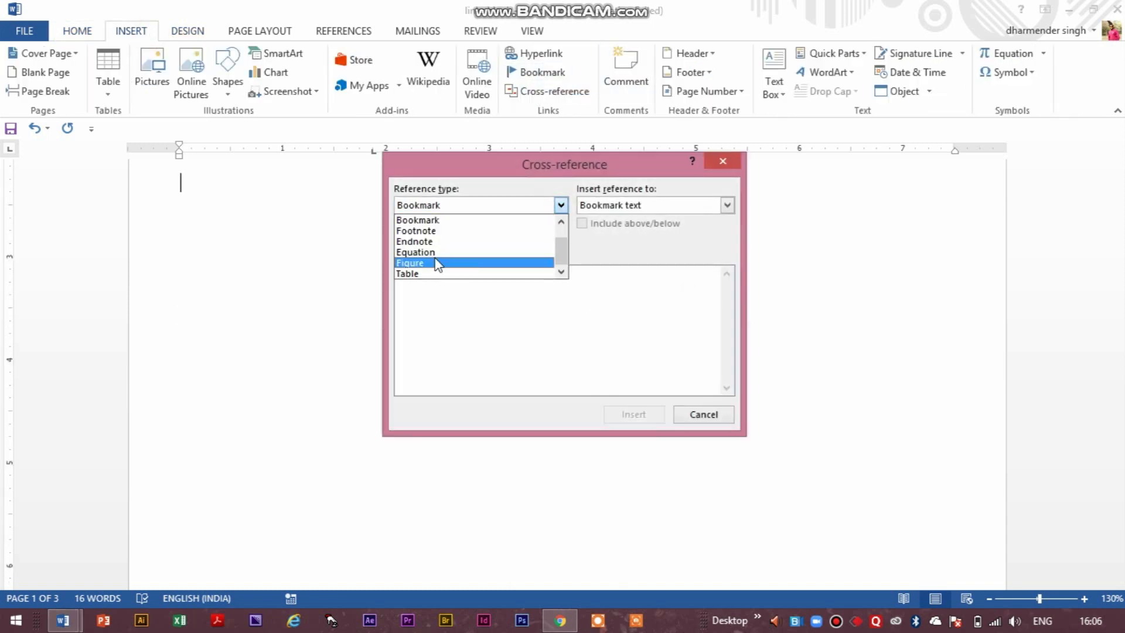
click(407, 274)
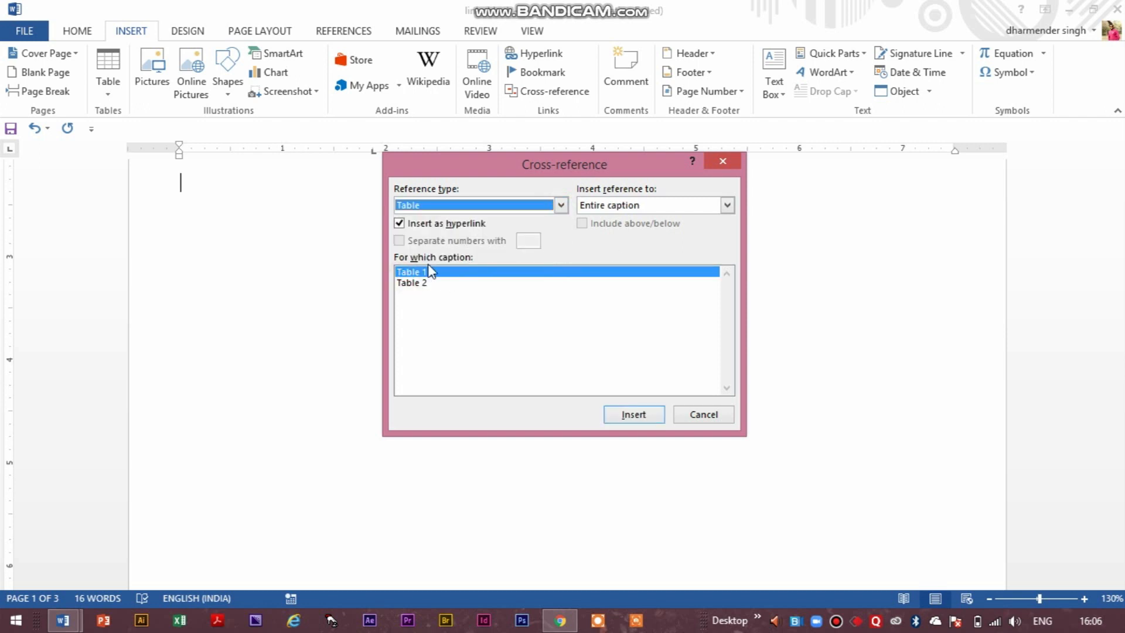
click(621, 415)
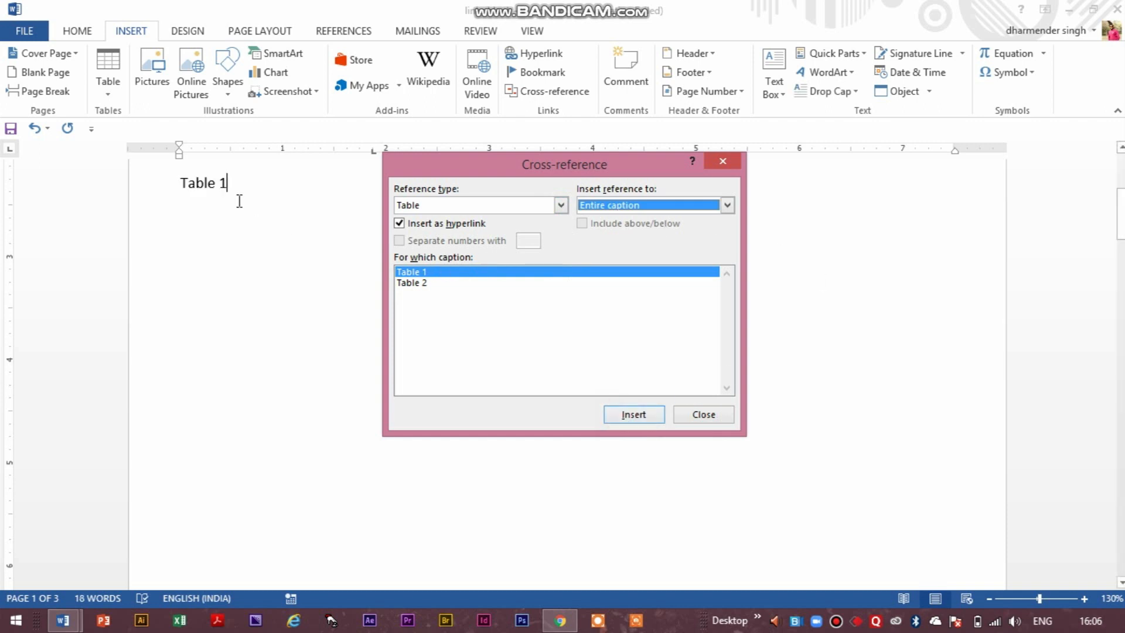
Close the Cross-reference dialog, remove the duplicate Table 1 reference and start a new line below the first one.
key(Return)
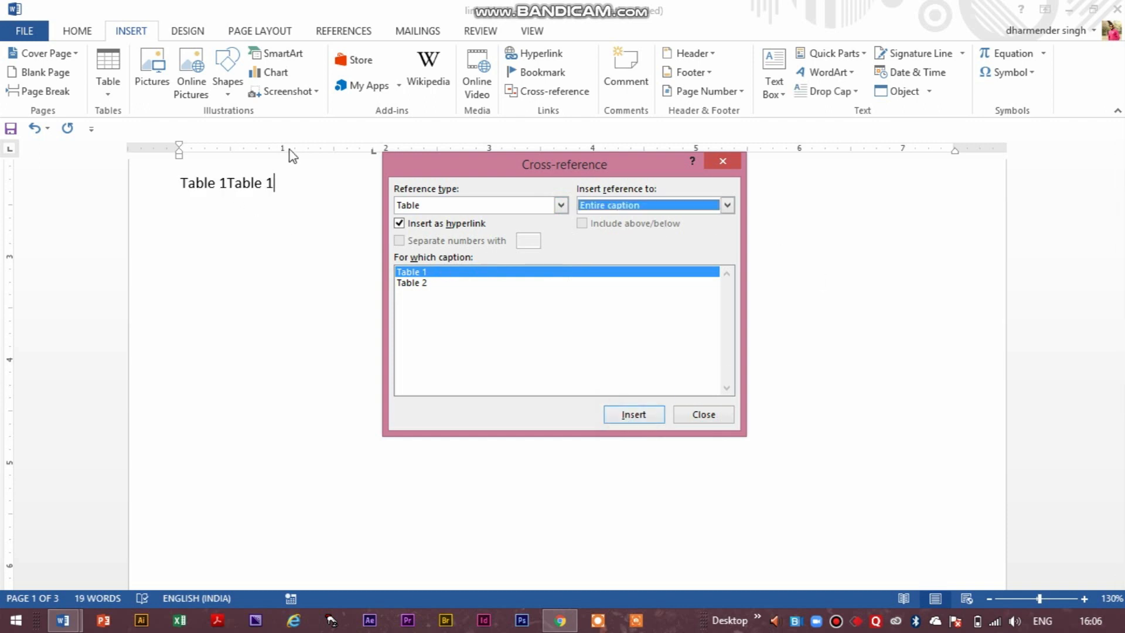
key(alt+Down)
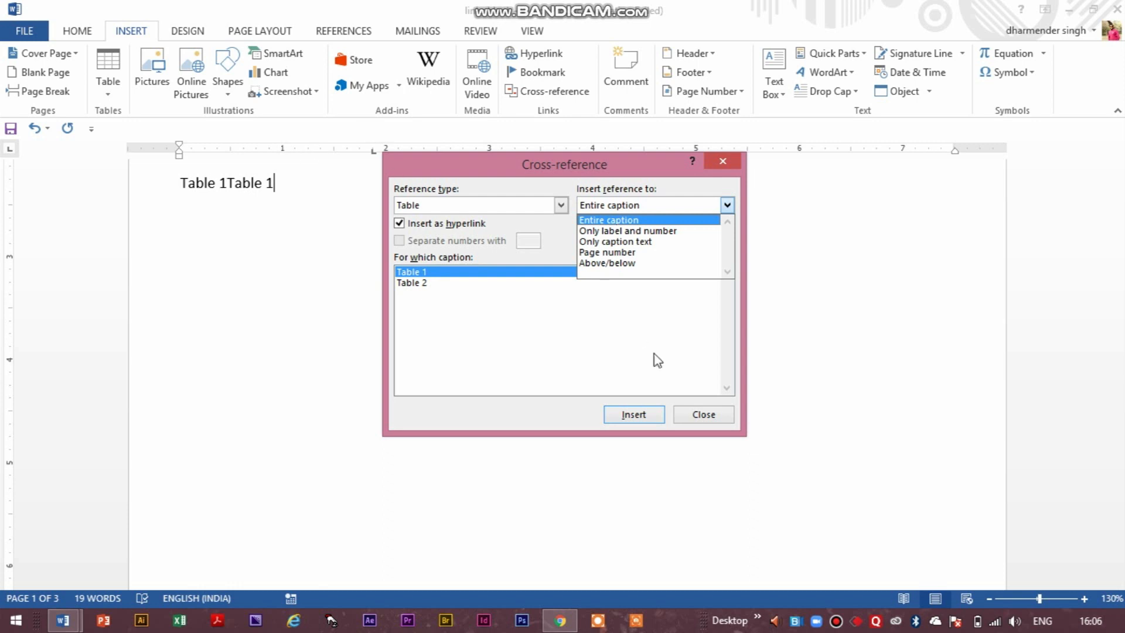
click(729, 158)
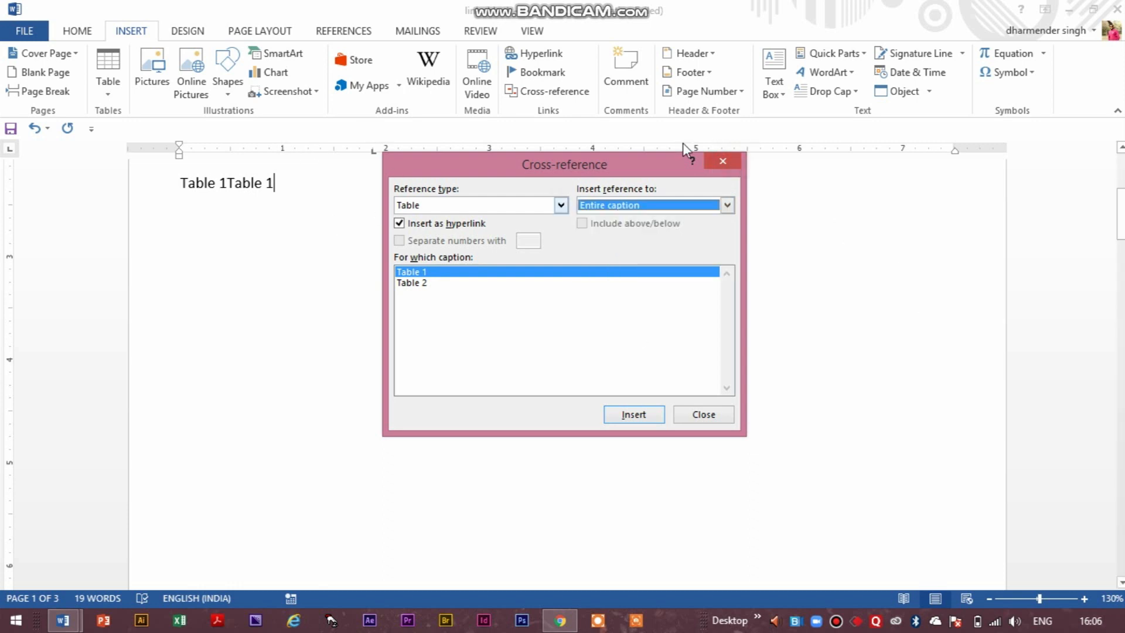
click(736, 161)
key(BackSpace)
key(BackSpace)
key(Return)
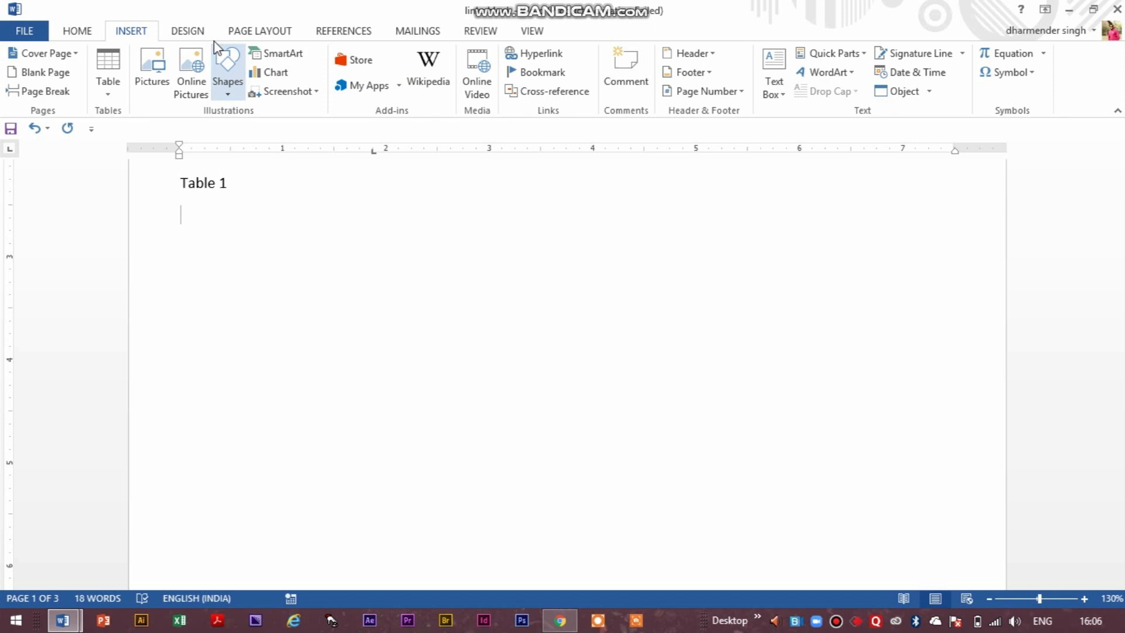
Insert a hyperlinked cross-reference to the entire caption of Table 2 on the new line.
click(562, 88)
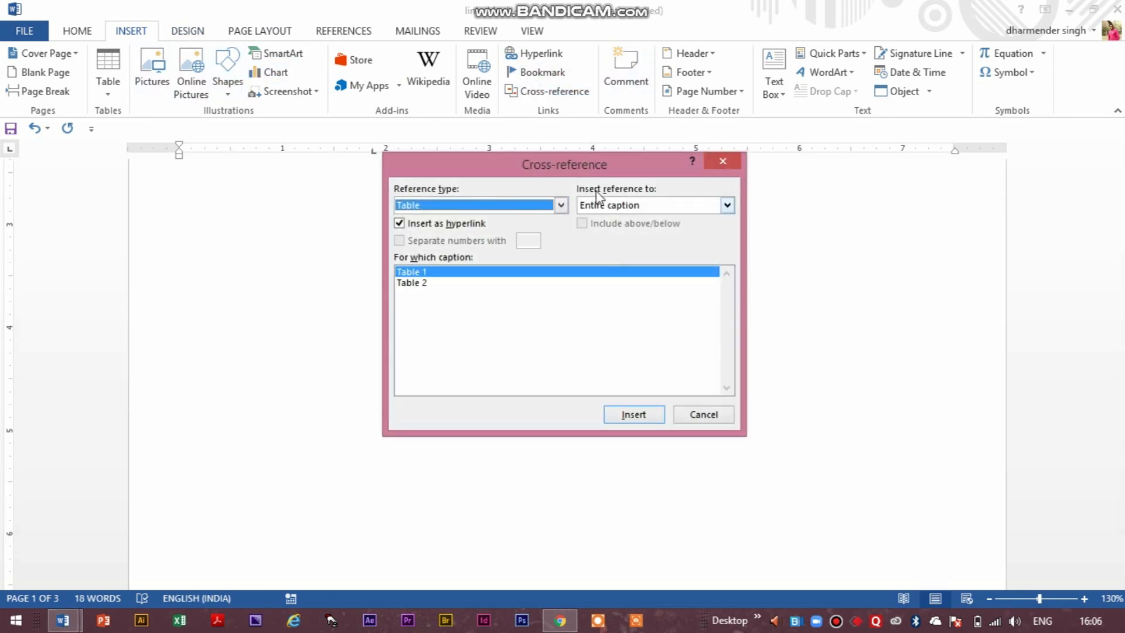
click(425, 284)
click(614, 418)
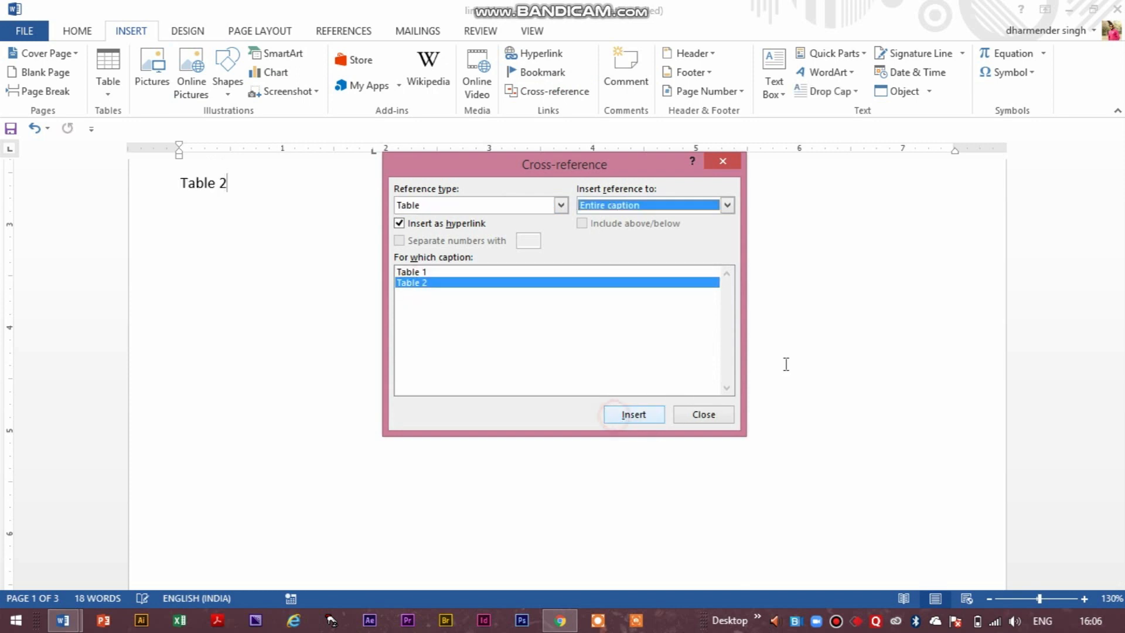
click(724, 162)
Test the Table 1 and Table 2 cross-references on page 1 by following each one to its table.
scroll(244, 369, up, 5)
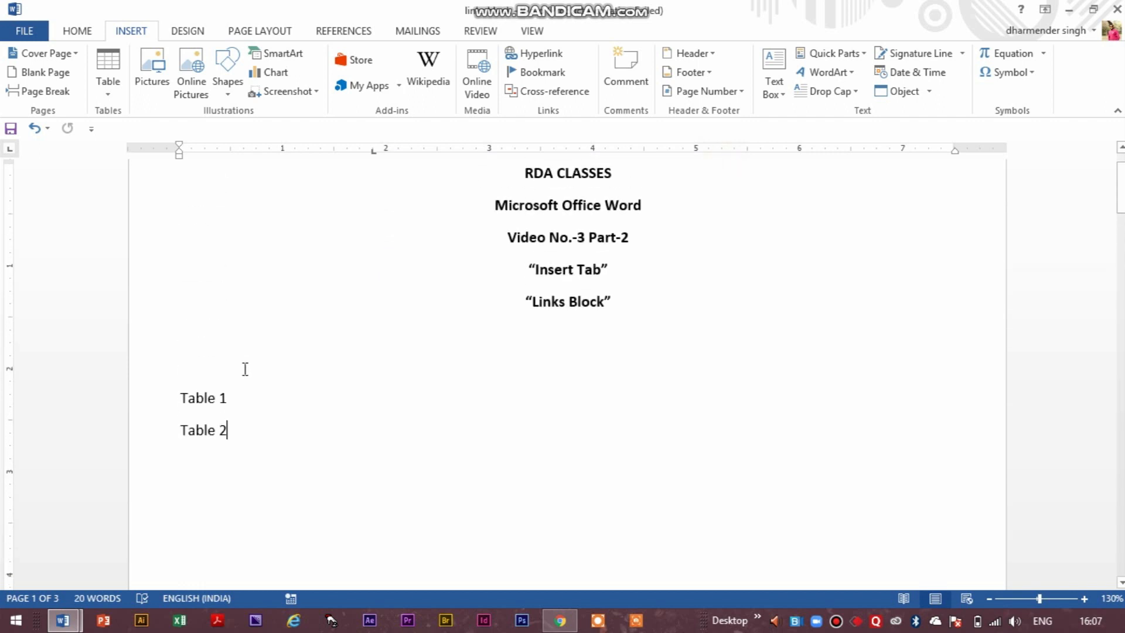
ctrl+click(203, 398)
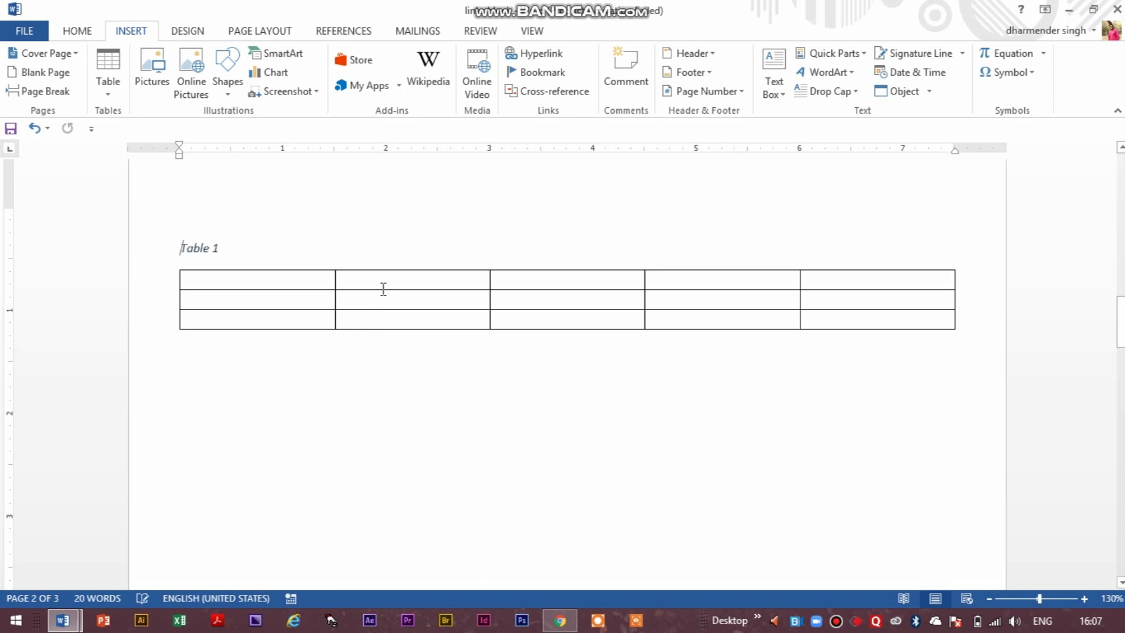
scroll(399, 172, up, 5)
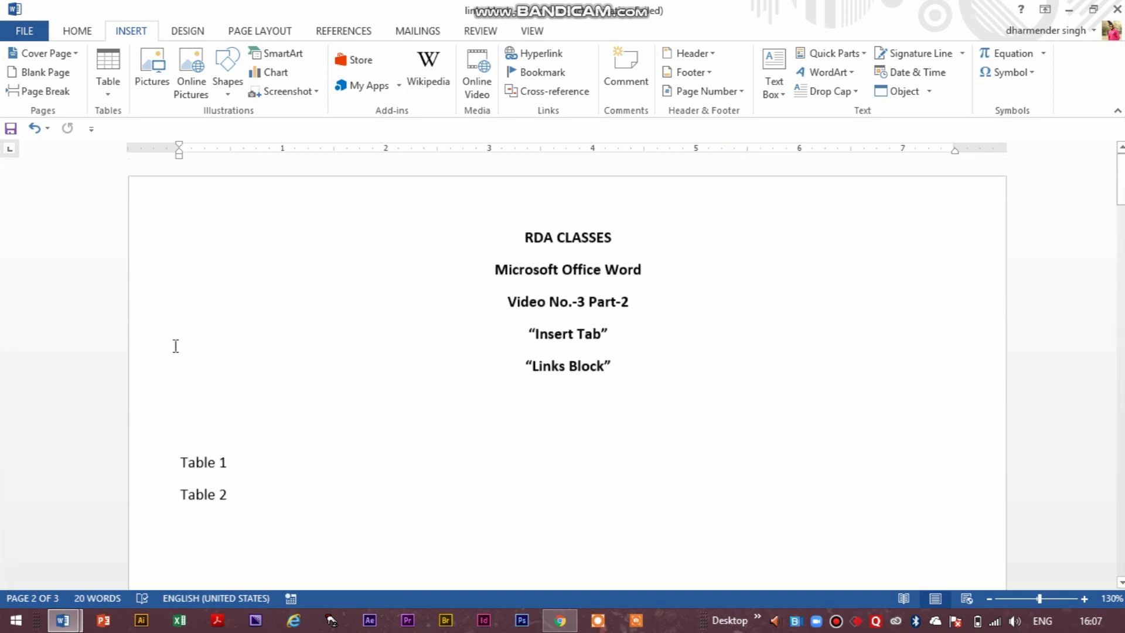
ctrl+click(202, 498)
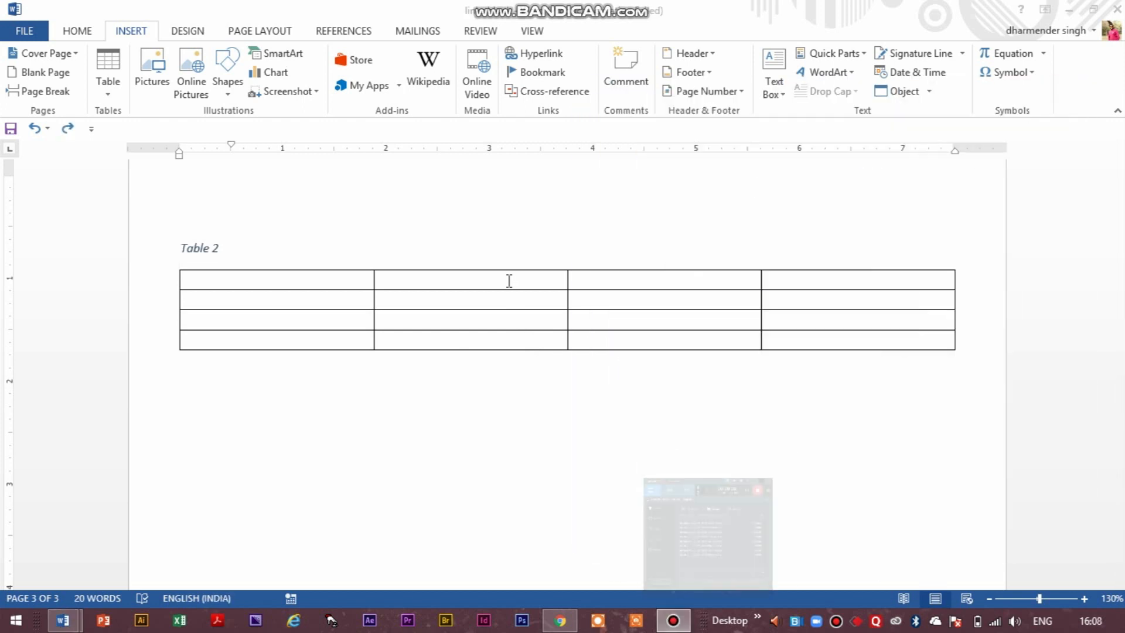
Insert a hyperlink below the page 3 table that creates a new Desktop document named new doc1, set to edit it now.
click(551, 51)
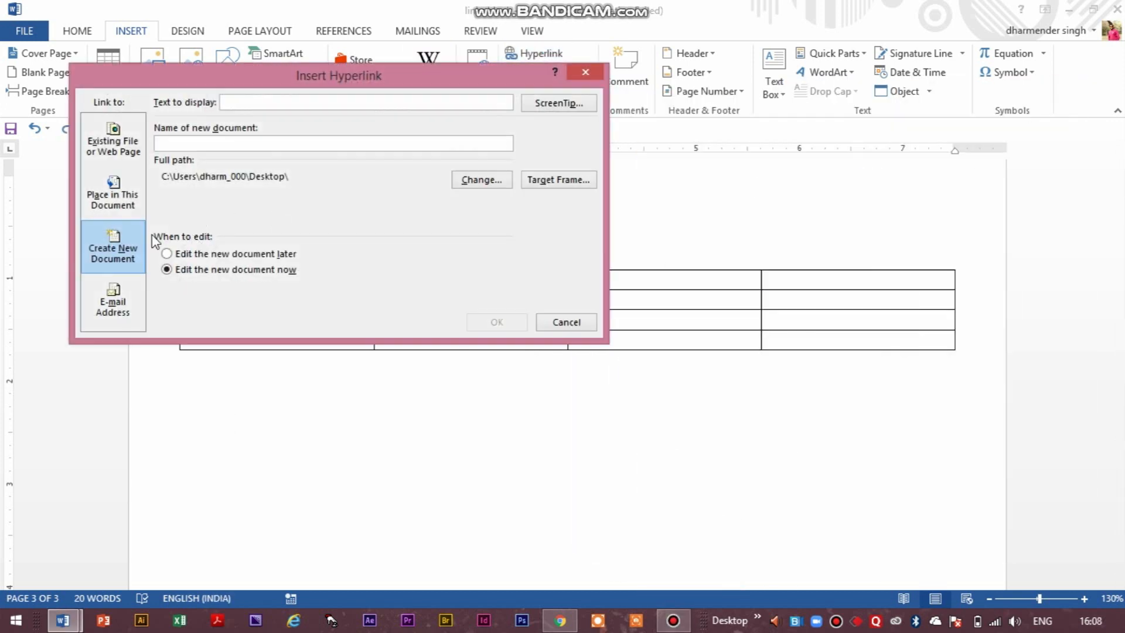
click(299, 145)
text(new doc)
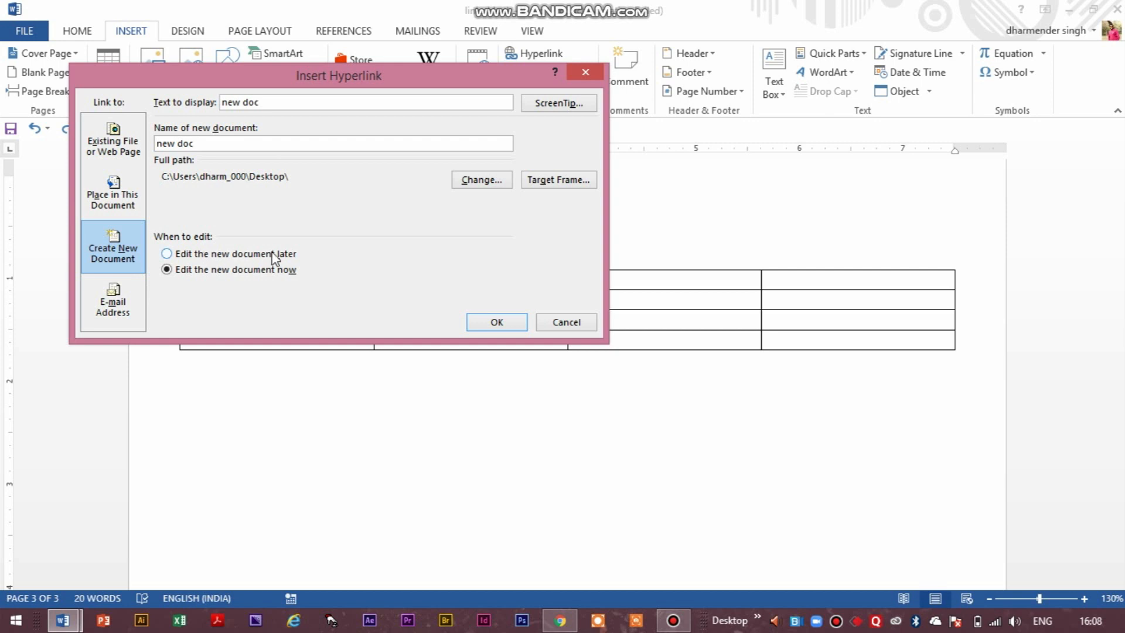
click(179, 252)
click(168, 254)
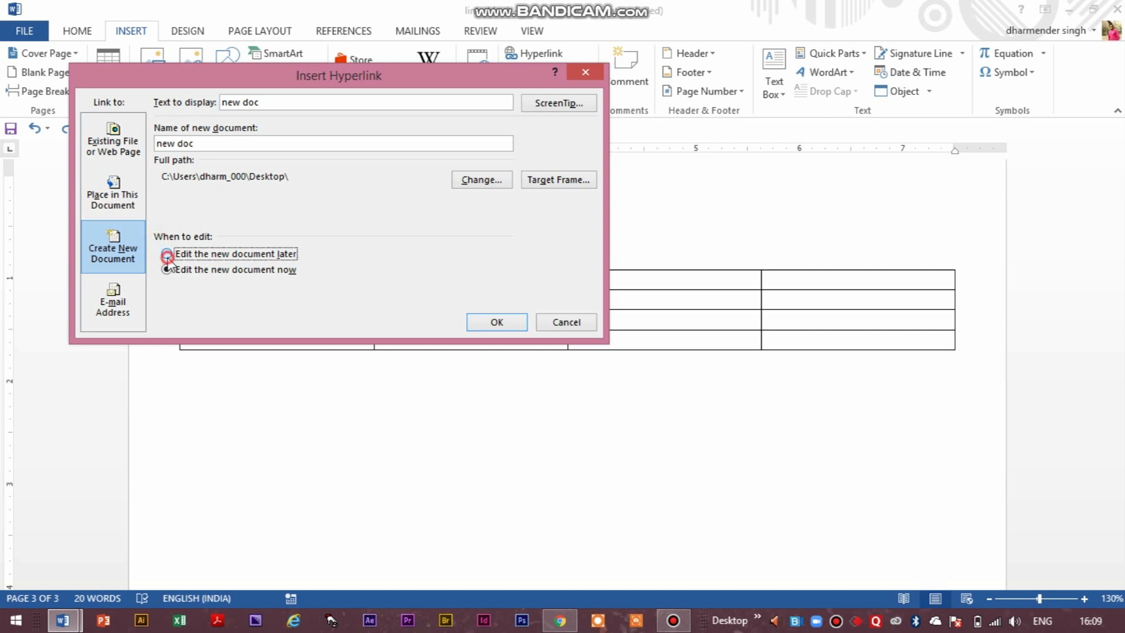
click(166, 269)
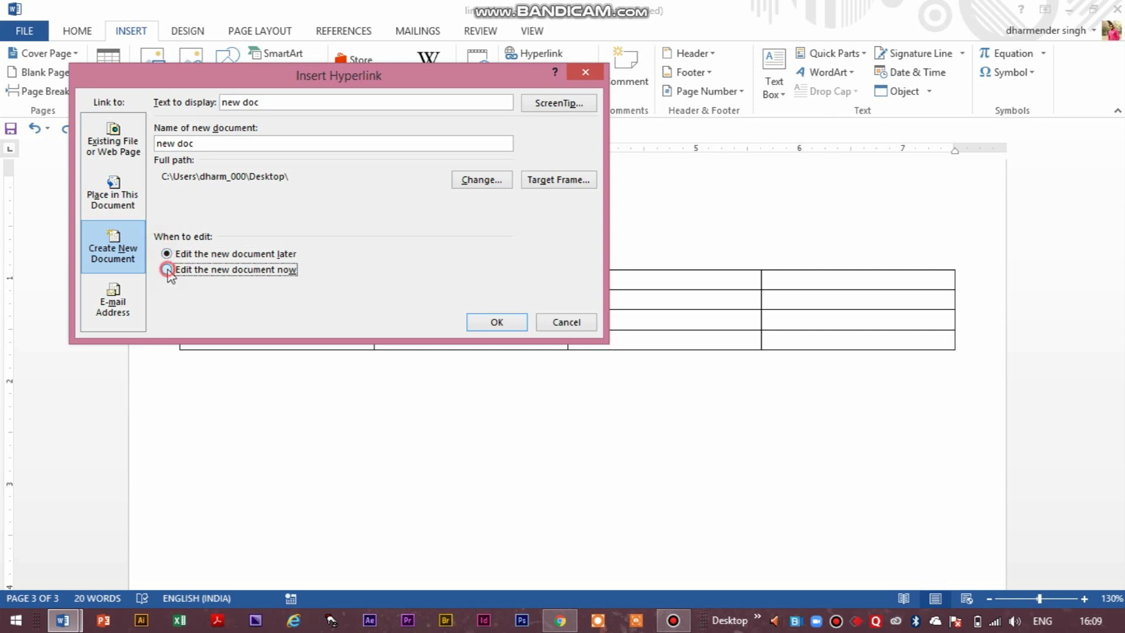
click(498, 327)
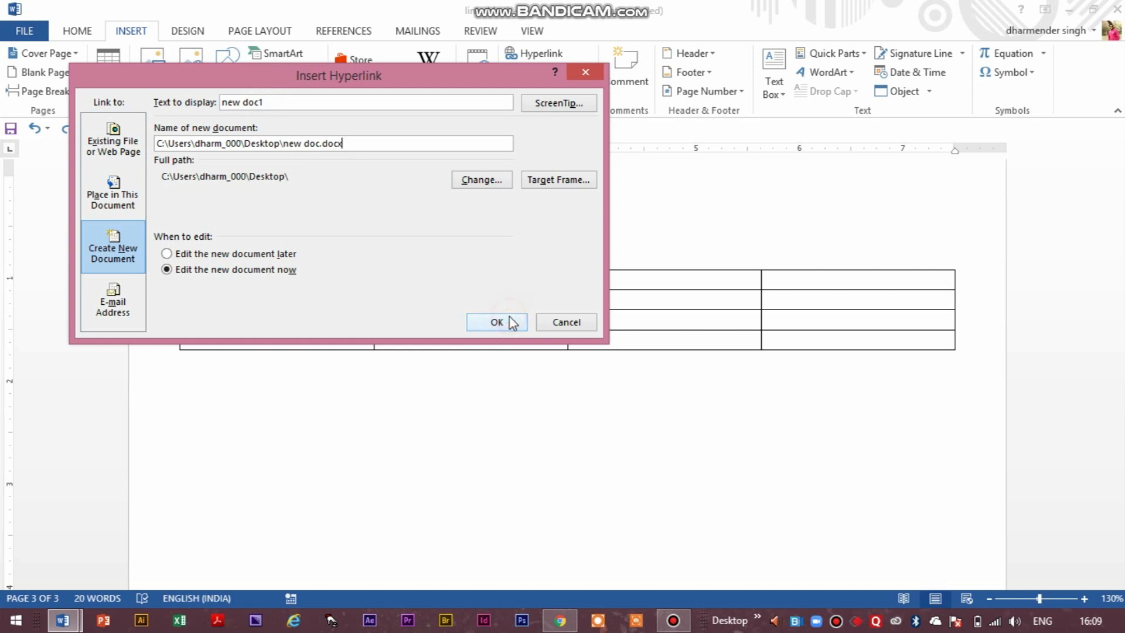
click(321, 144)
text(1)
key(Return)
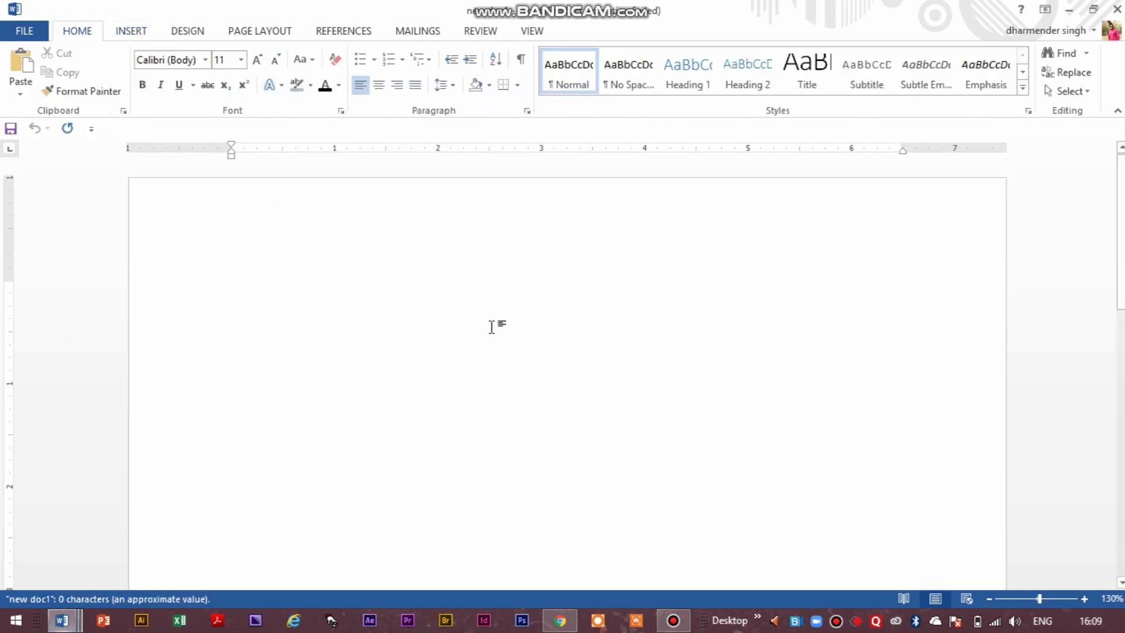
Draw a five-point star about 1.7 inches wide and 1.3 inches tall near the start of the blank document.
click(145, 37)
click(247, 69)
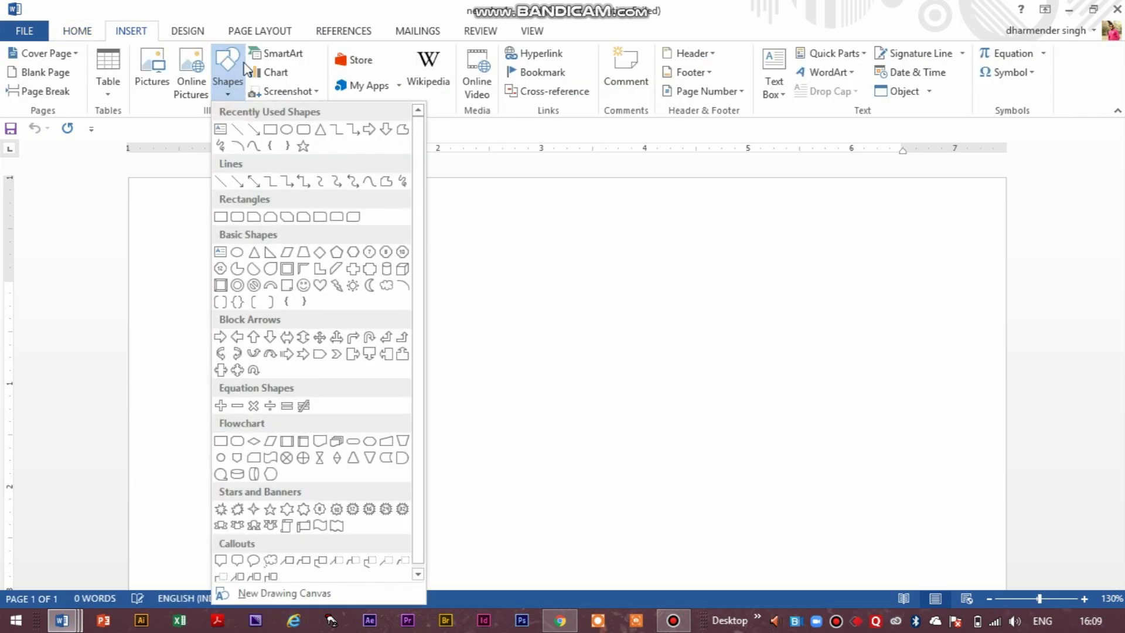
click(303, 147)
drag(312, 281, 493, 413)
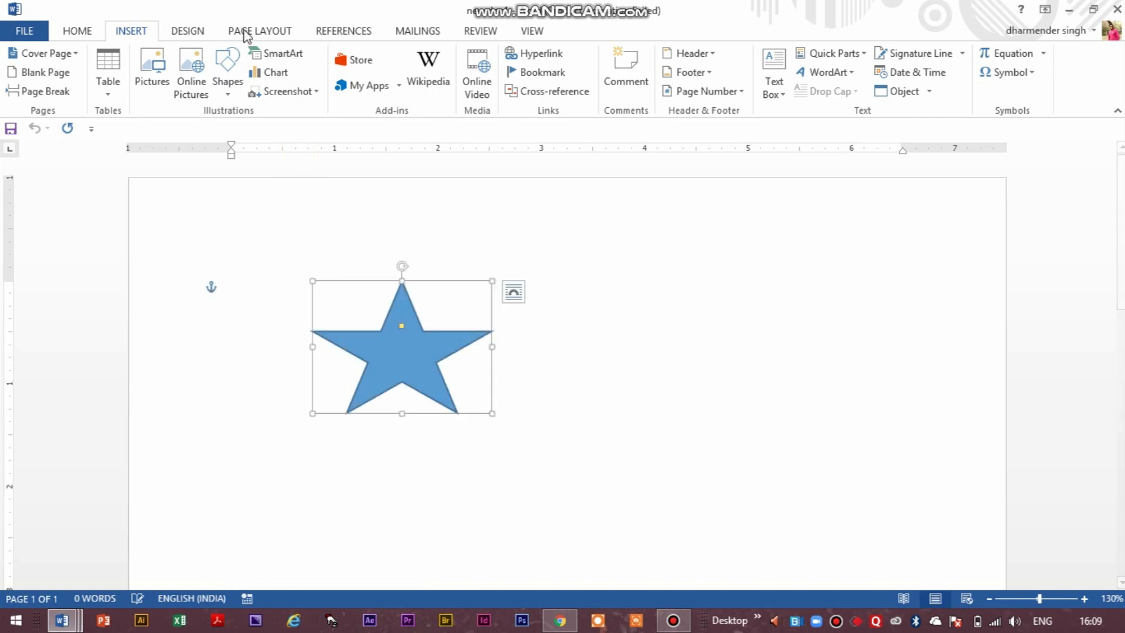
click(672, 318)
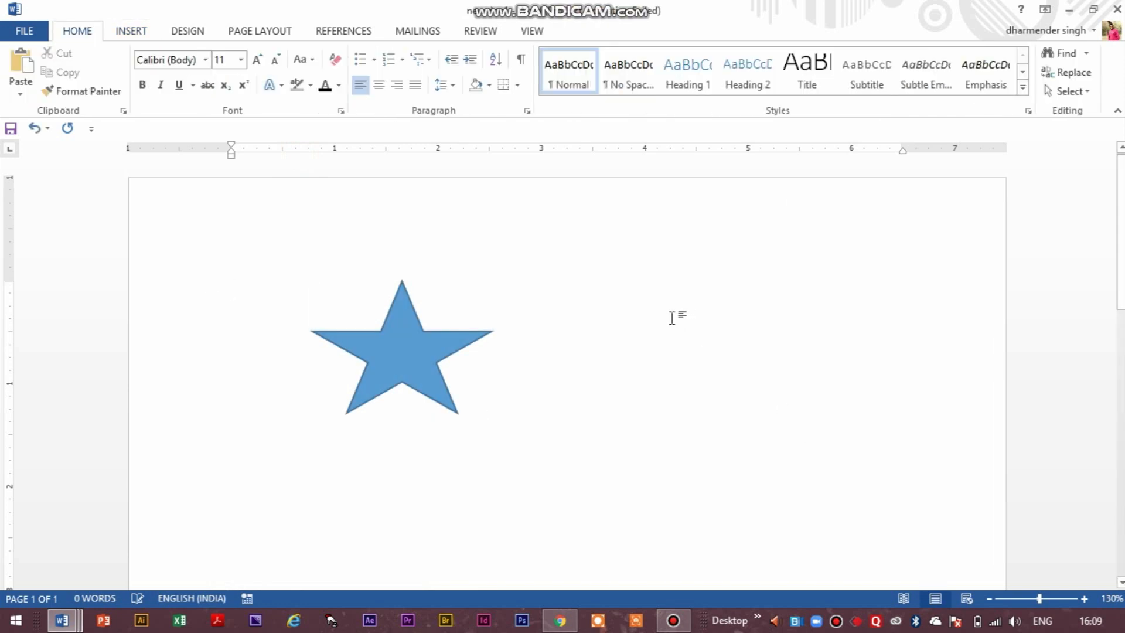
Save and close the star document, and test the new doc1 hyperlink by reopening the document through it and closing it again.
key(ctrl+s)
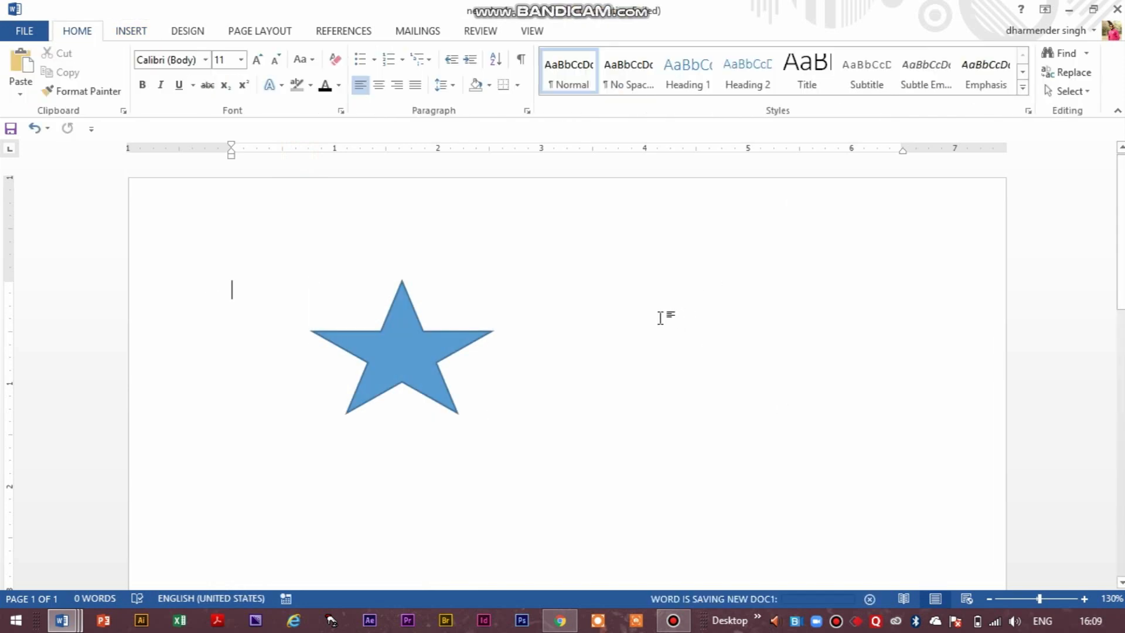
click(1118, 10)
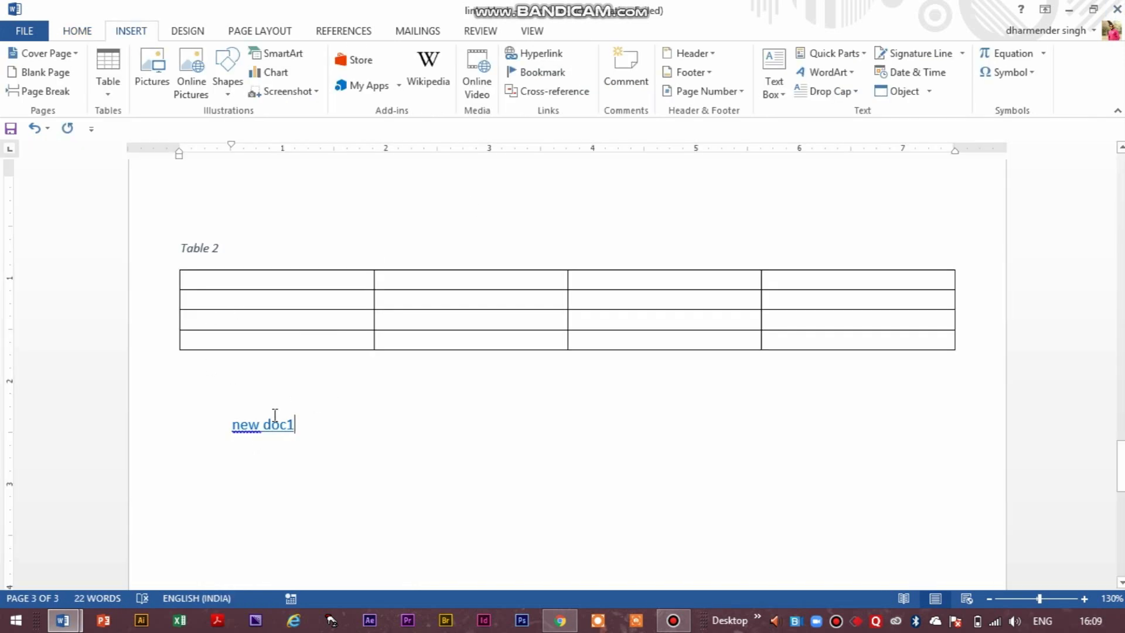
ctrl+click(280, 433)
click(1118, 9)
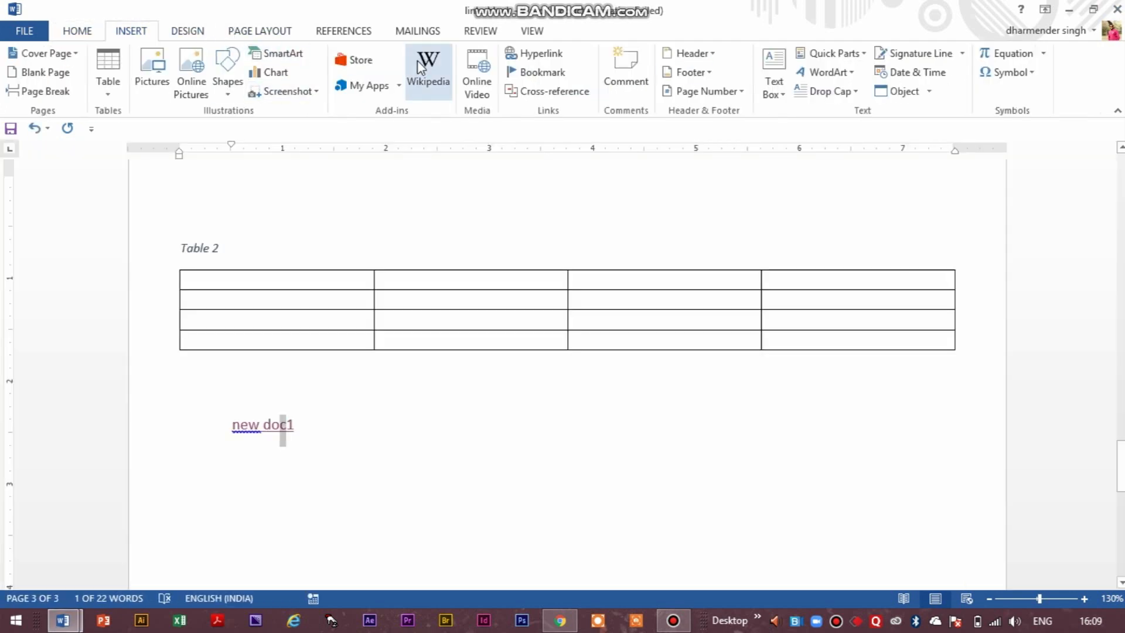
Change the new doc1 hyperlink into an e-mail address link with the address mail.
click(535, 54)
click(117, 300)
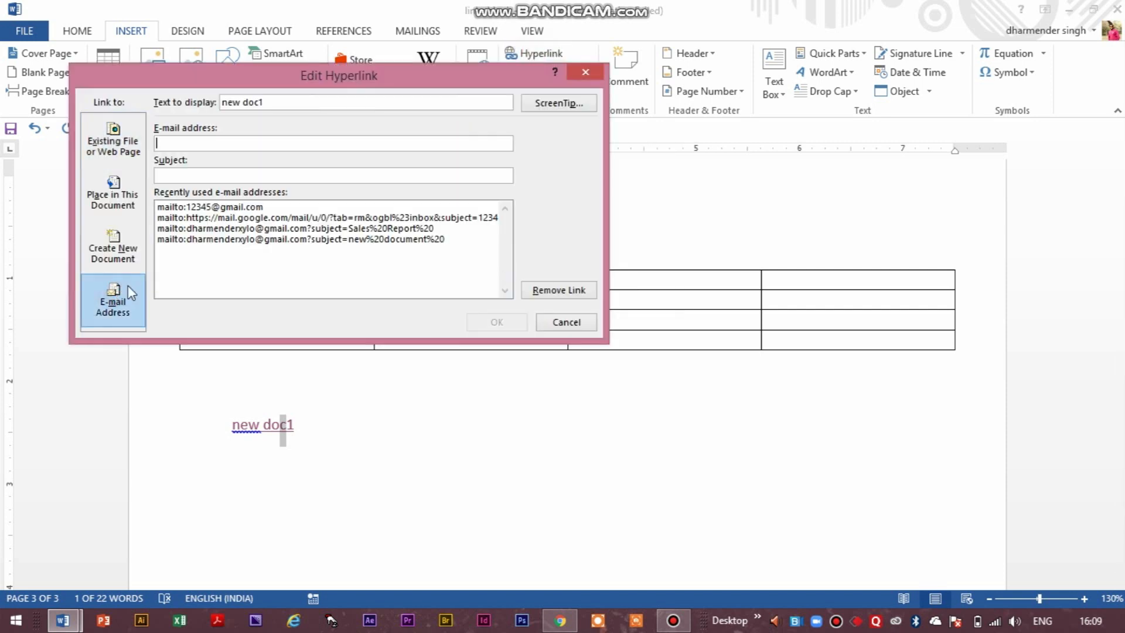
click(273, 144)
text(mail)
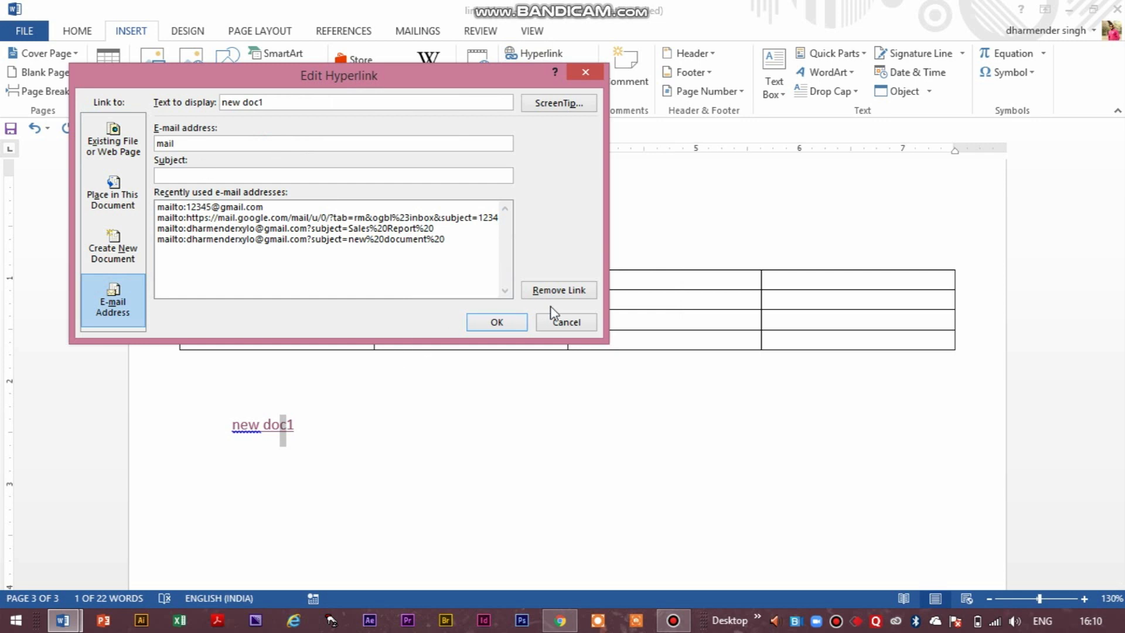
click(495, 324)
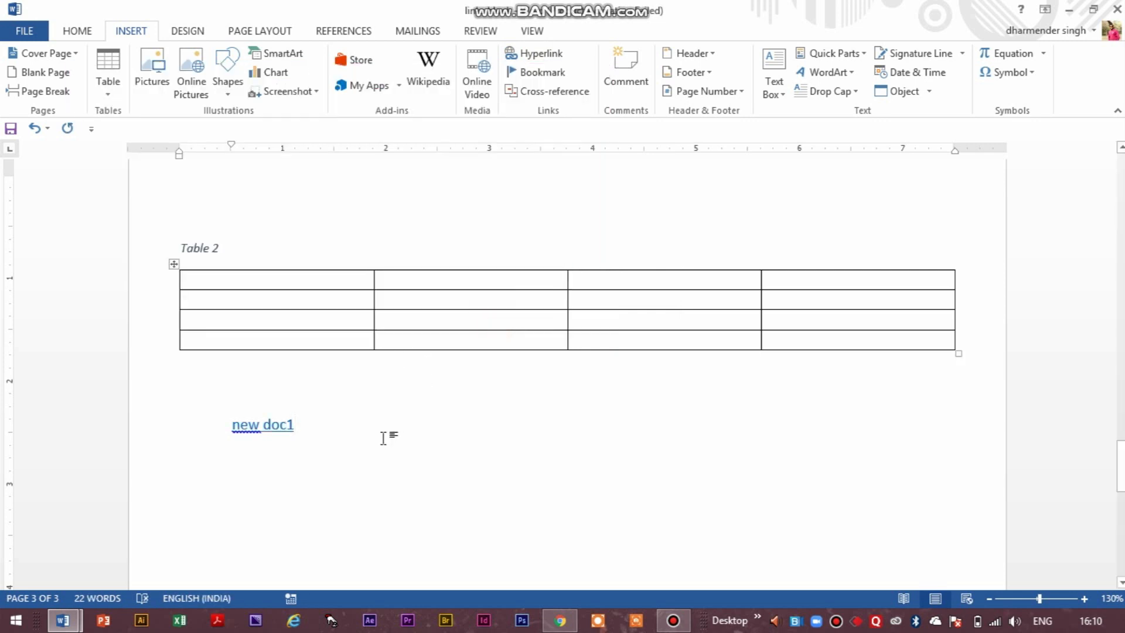
Add a line below the new doc1 link and insert an e-mail hyperlink there with the address mail.
click(336, 422)
key(Return)
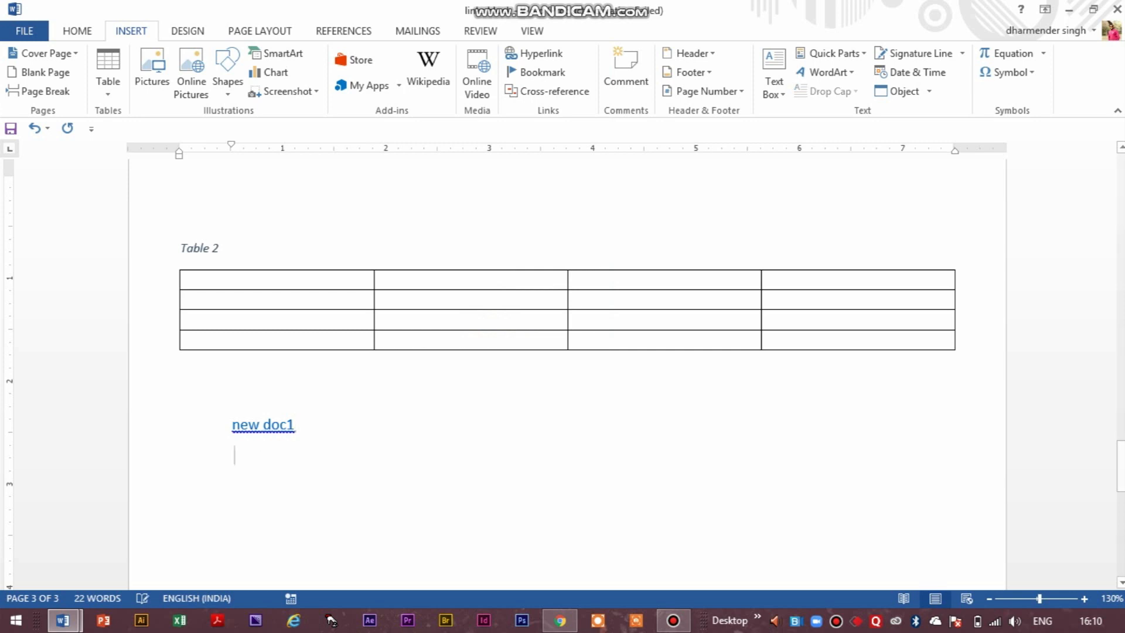
click(545, 54)
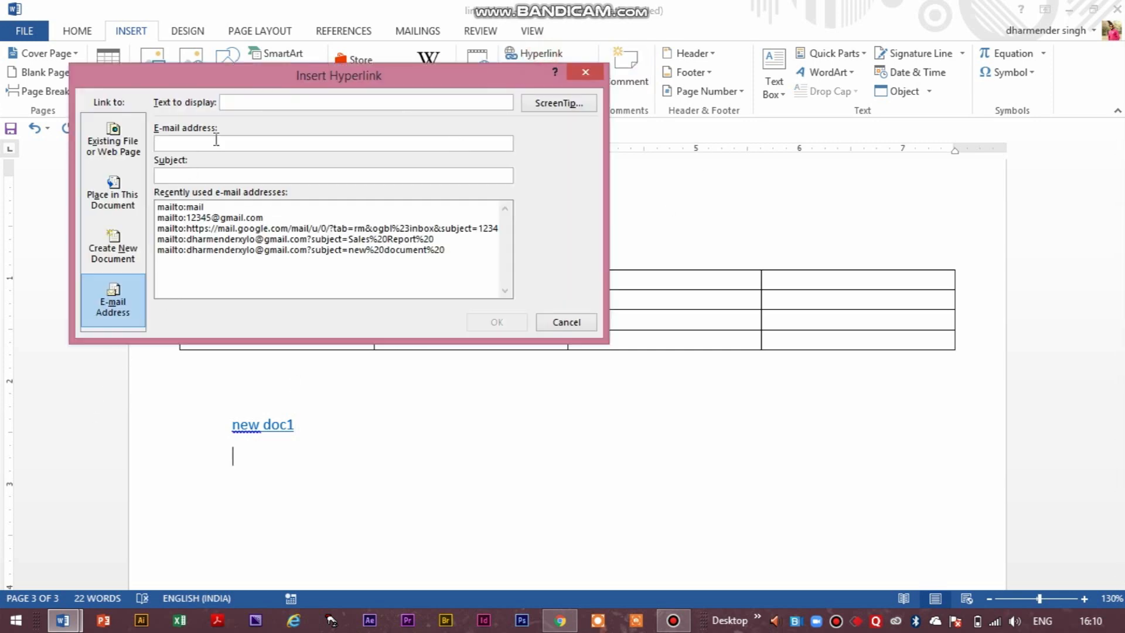
text(ma)
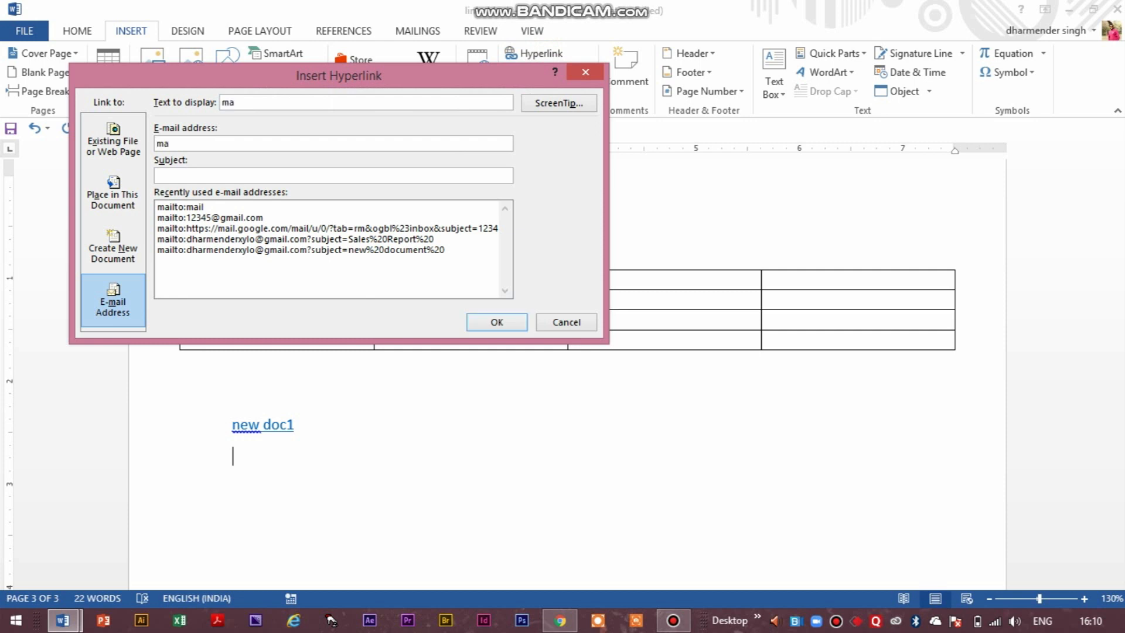
text(ilto:mail)
key(Return)
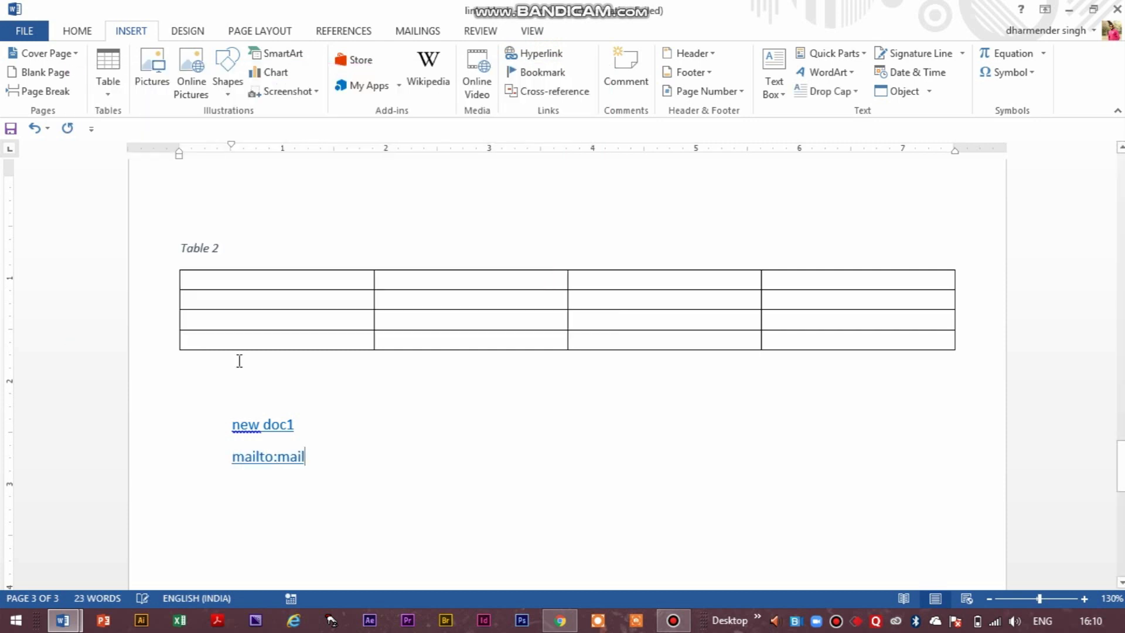
Follow the mailto:mail hyperlink to test it and close the browser window it opens.
click(267, 460)
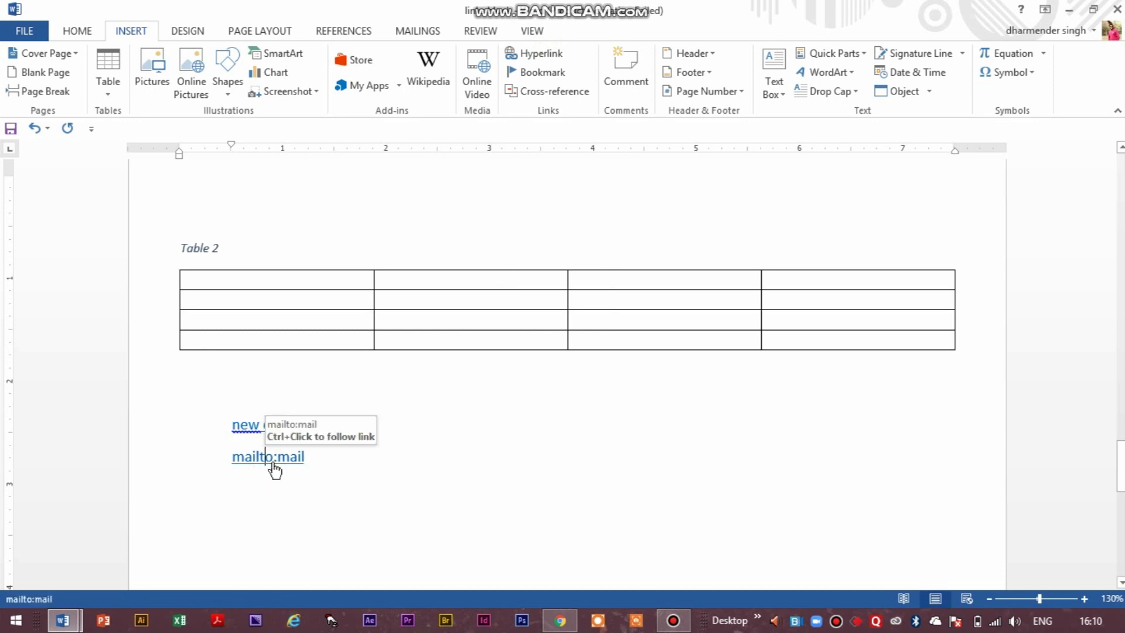
ctrl+click(274, 463)
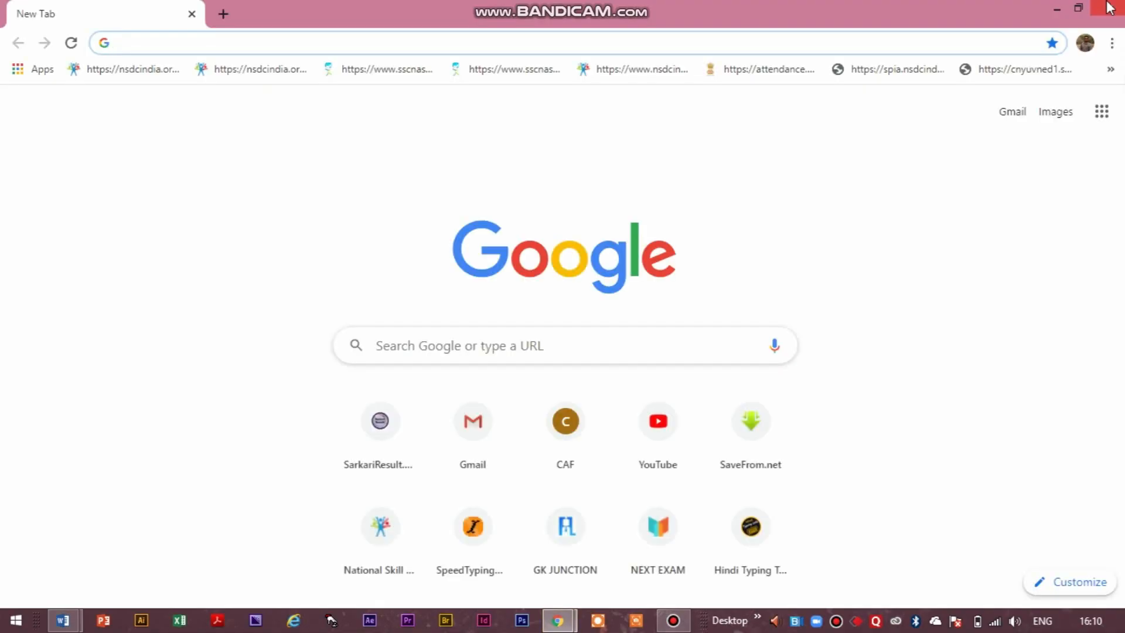
click(1110, 8)
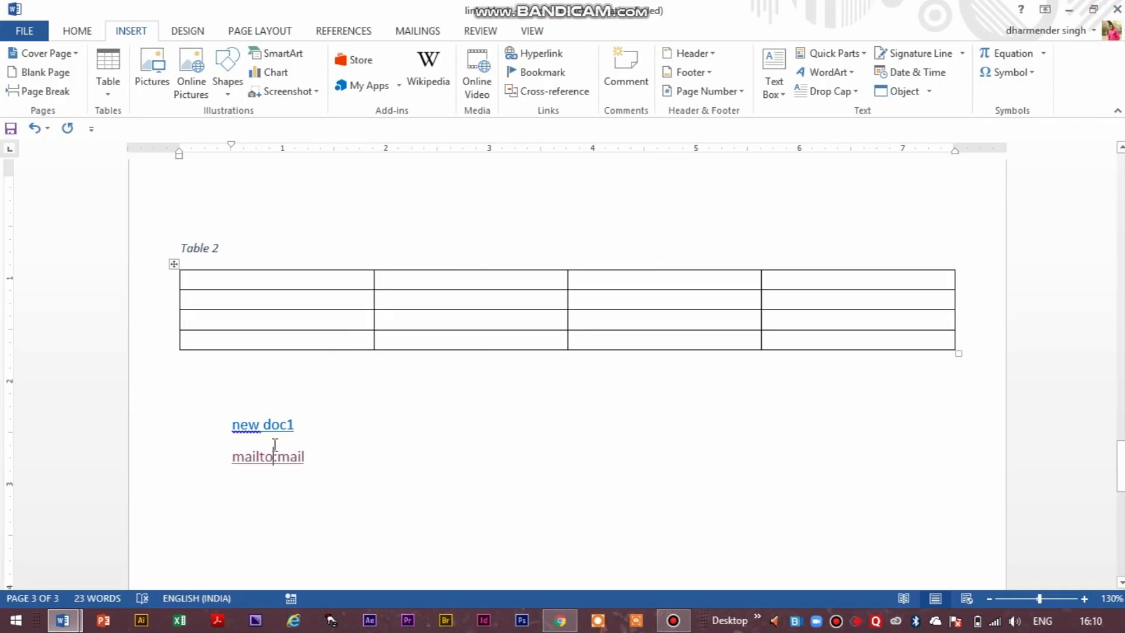